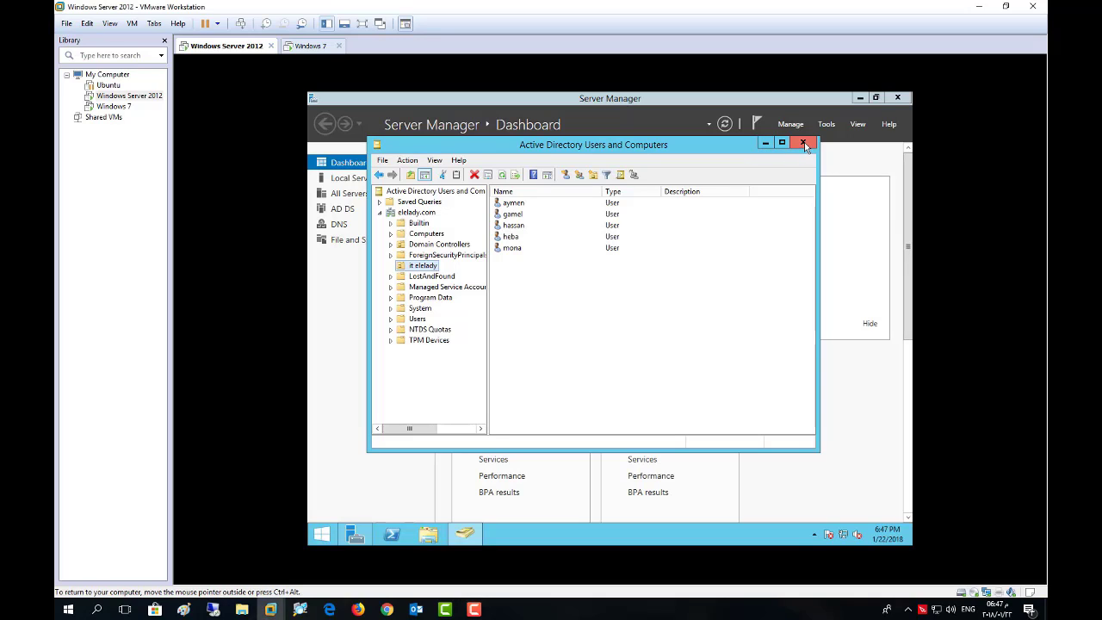
- Reopen Active Directory Users and Computers from Server Manager's Tools menu, with the server VM full screen
left_click(803, 144)
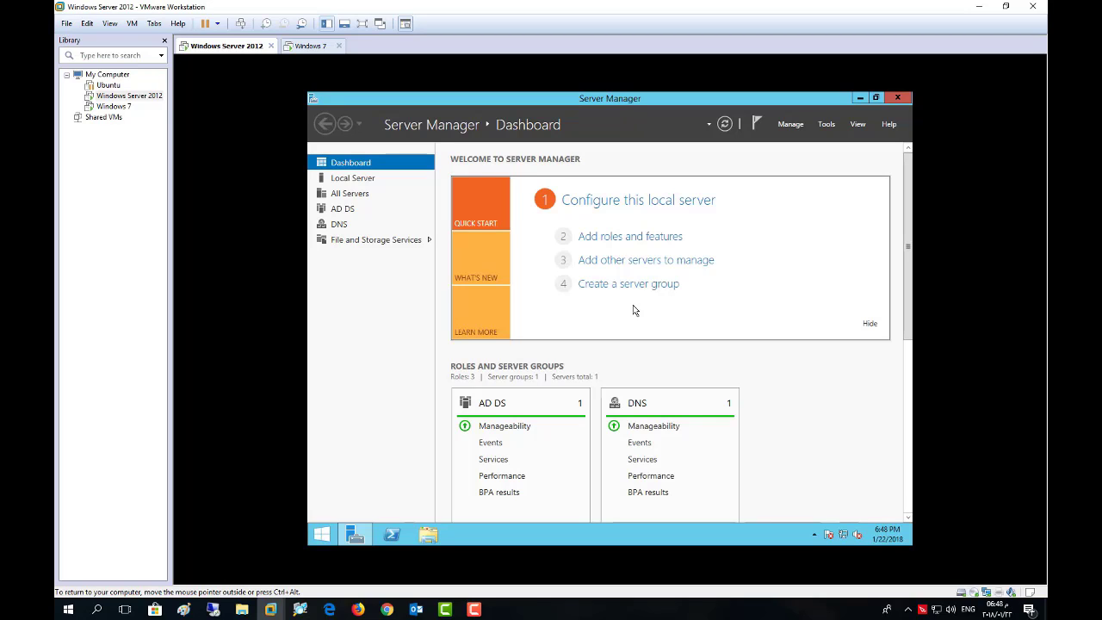
left_click(824, 128)
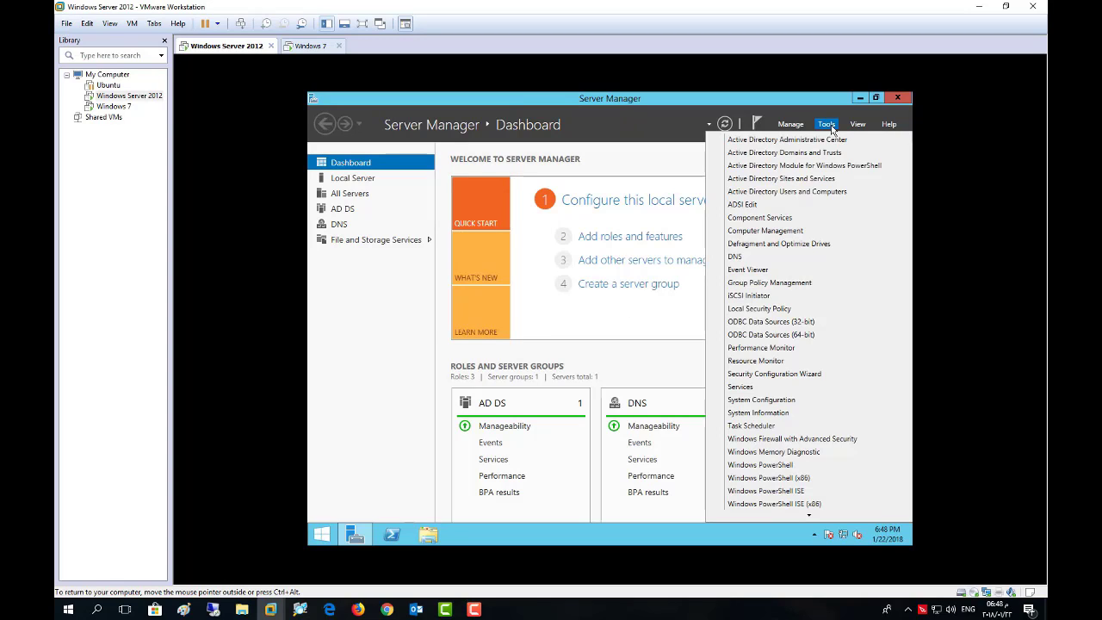
left_click(783, 193)
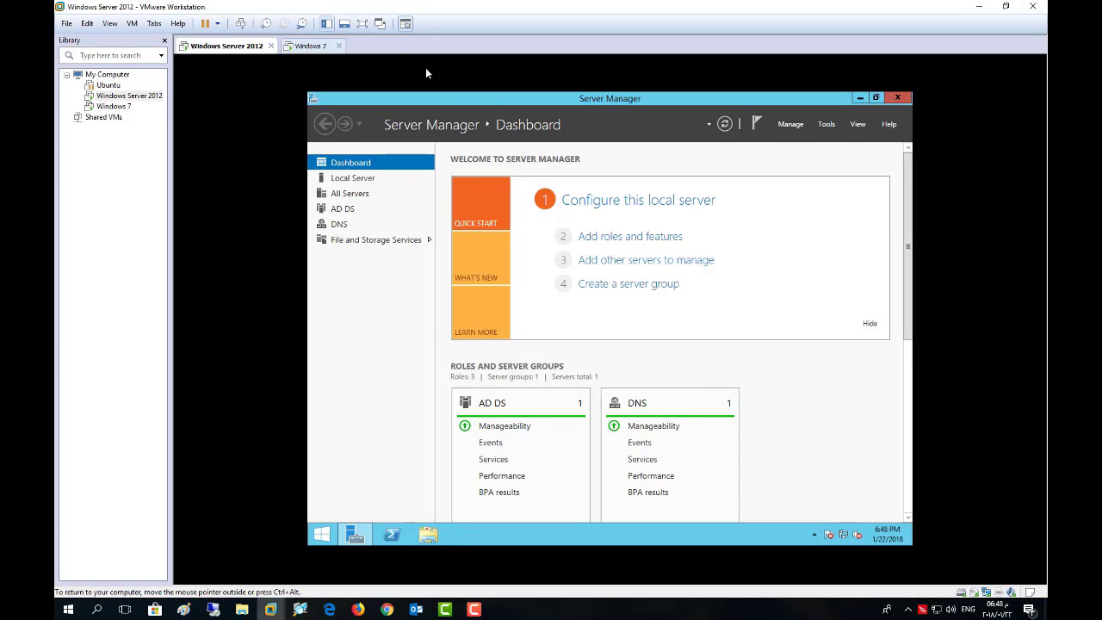
left_click(362, 24)
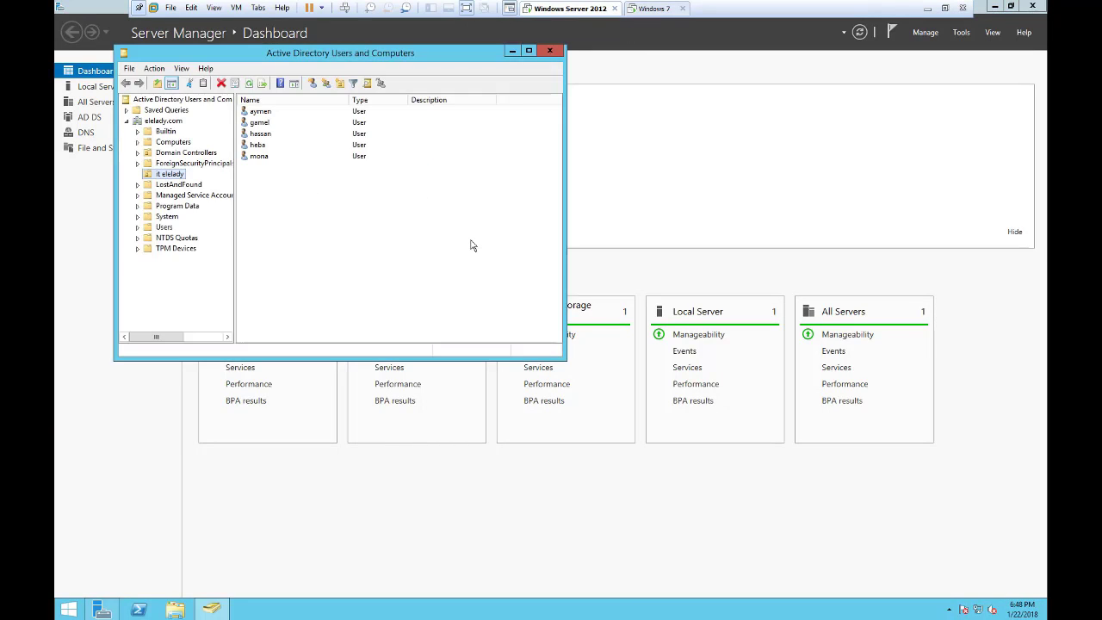
- Show the elelady.com Computers container and bring up the actions for its single computer account
left_click(174, 143)
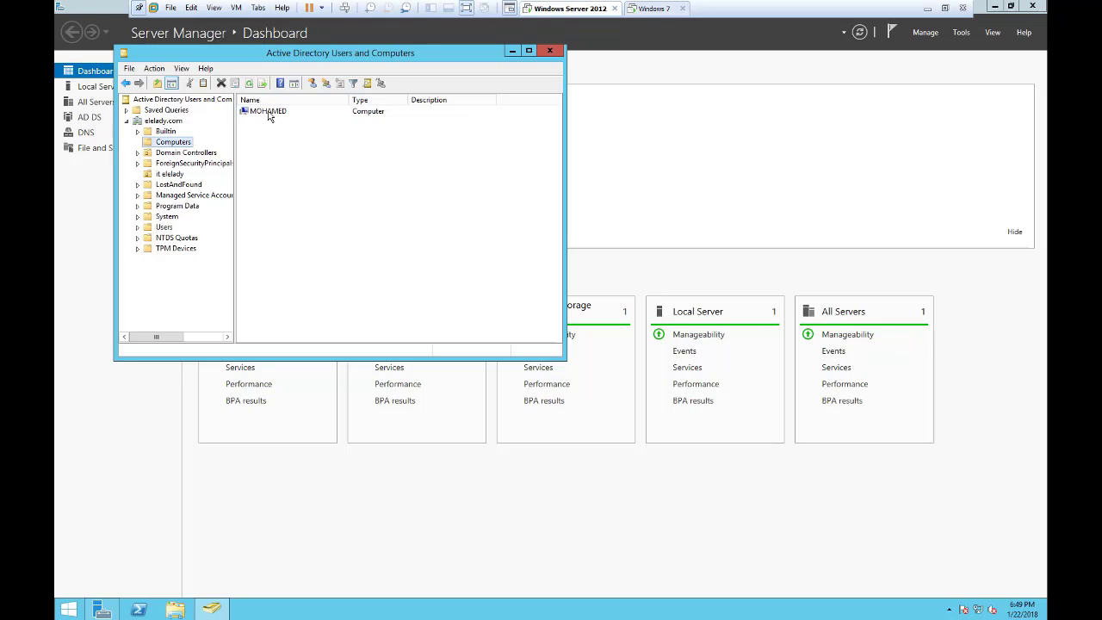
left_click(270, 114)
right_click(270, 115)
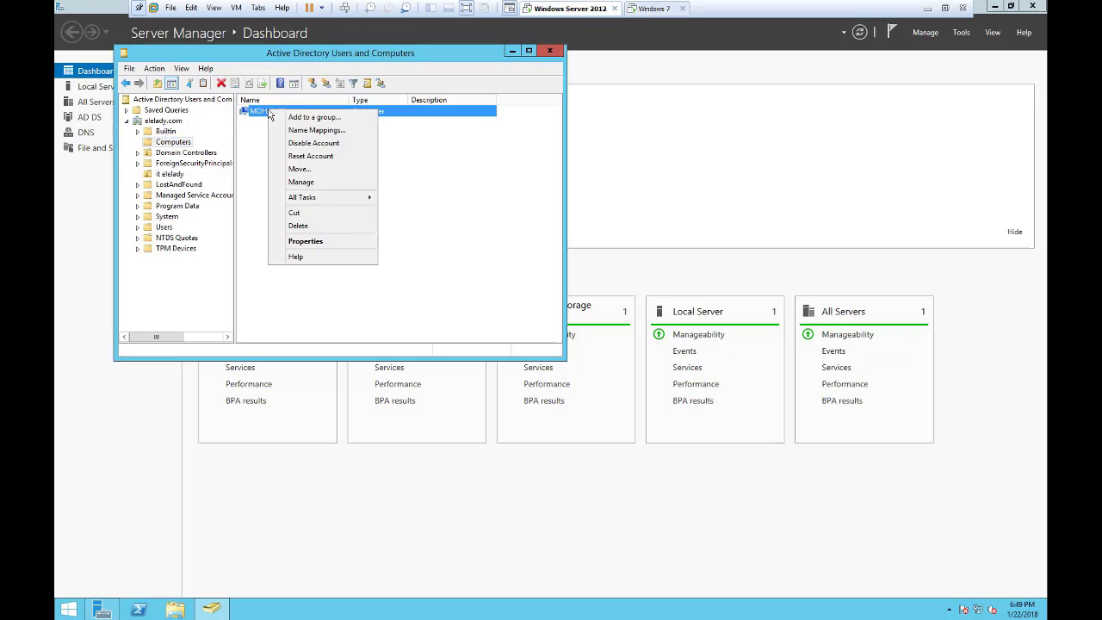
- Open Computer Management, review local users Administrator, Guest and hany, then show the local Groups
left_click(311, 183)
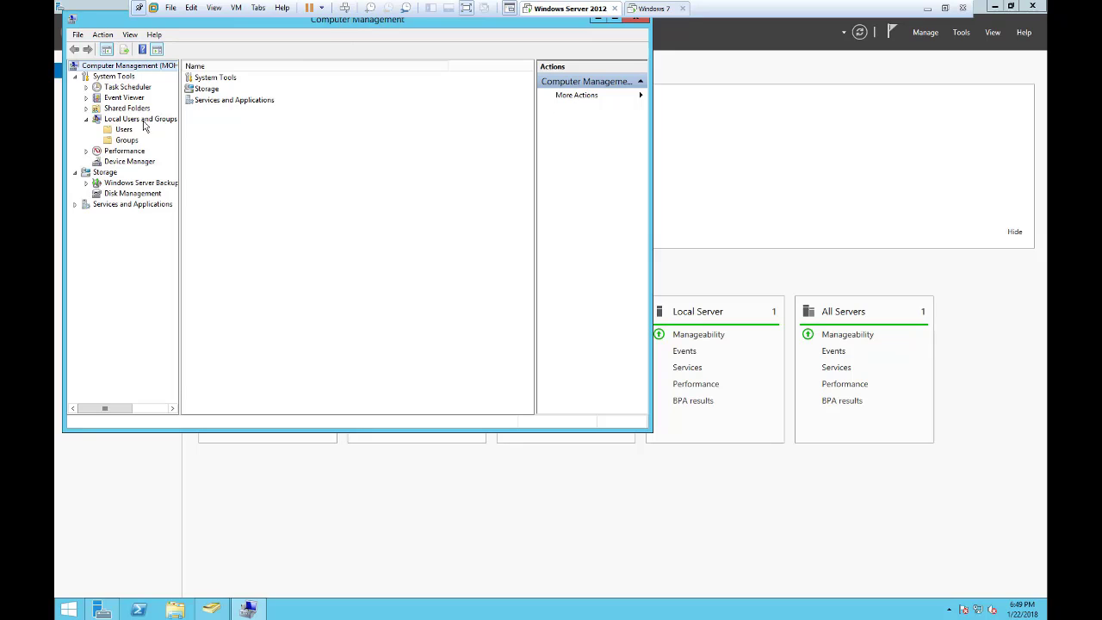
left_click(124, 130)
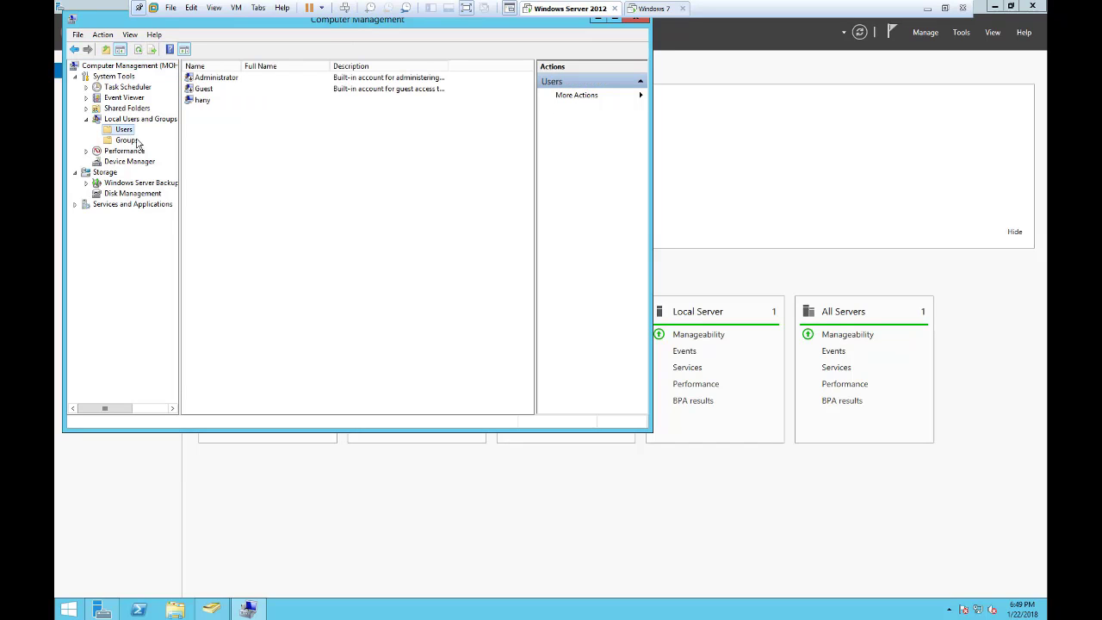
left_click(219, 78)
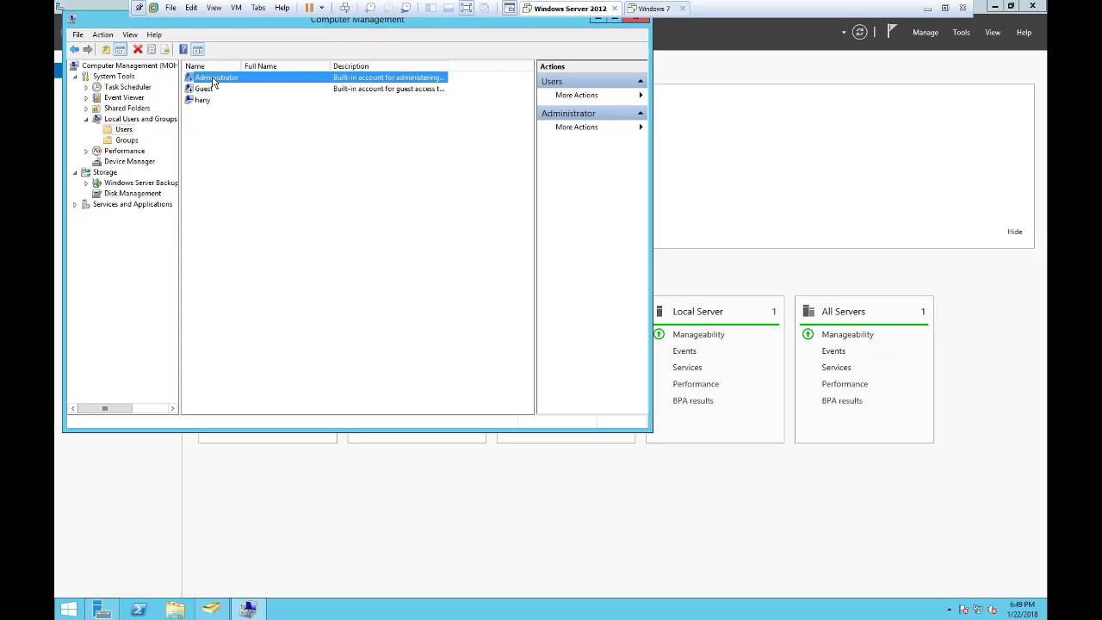
left_click(206, 89)
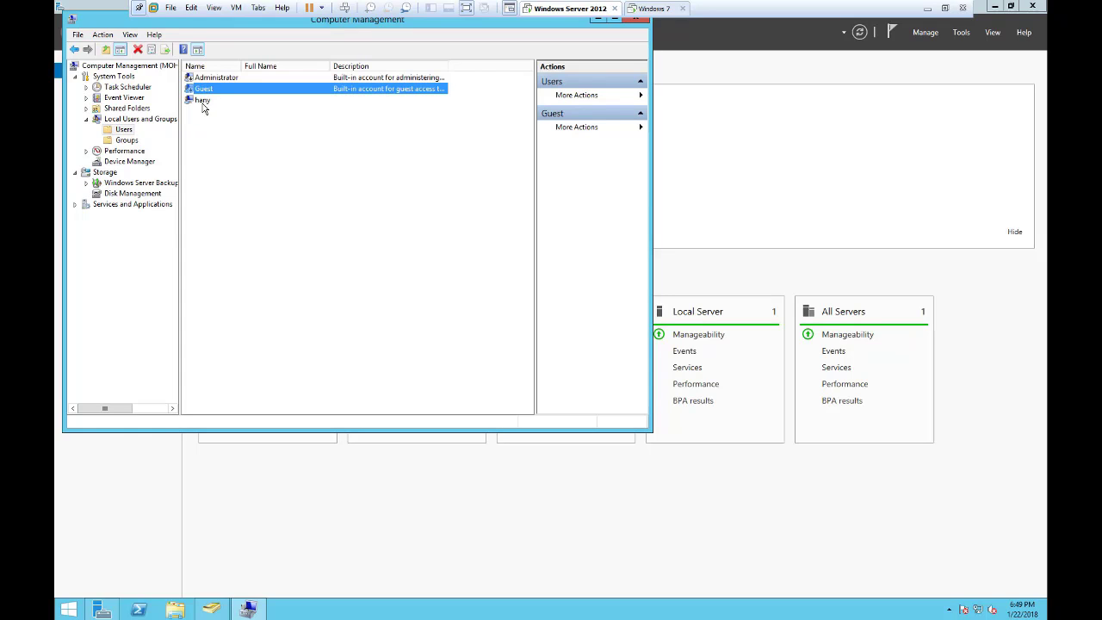
left_click(205, 101)
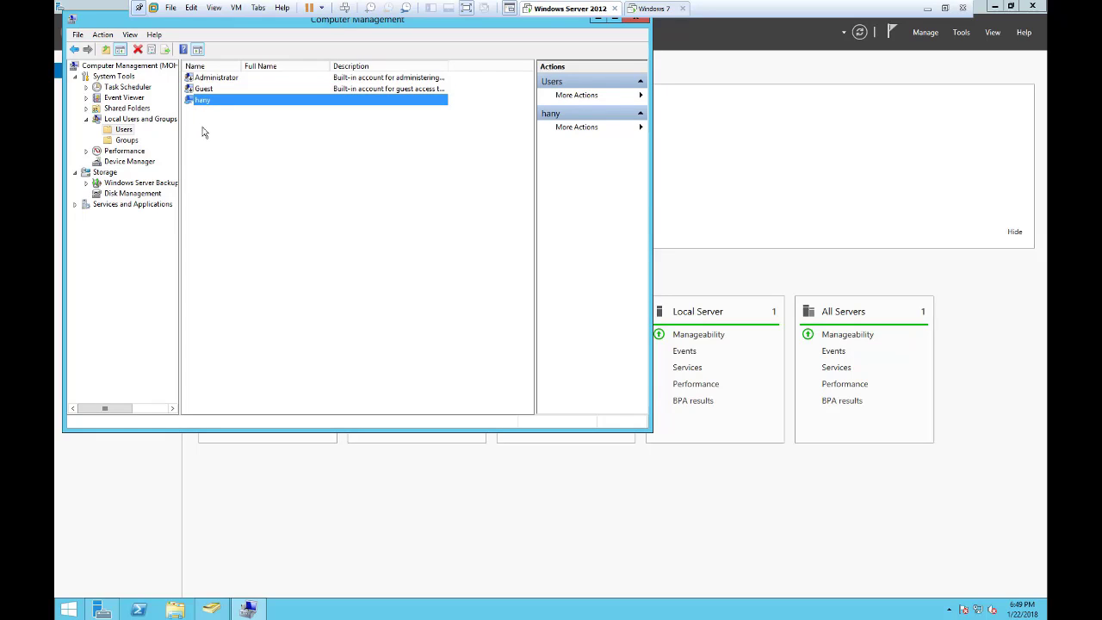
left_click(126, 142)
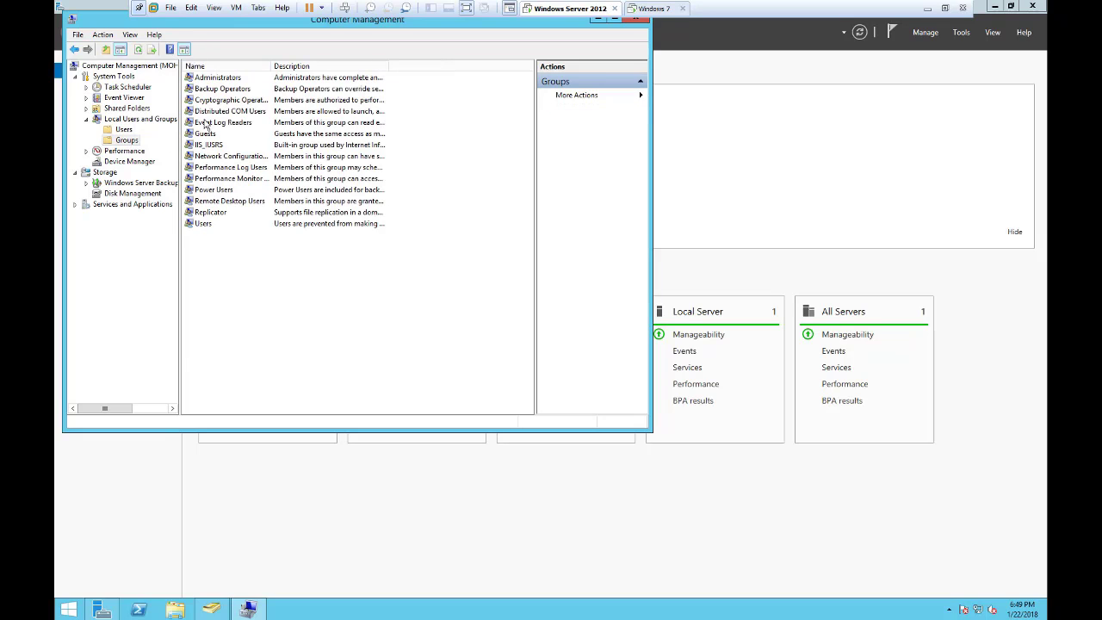
- Remove the domain user from the Administrators group's members
double_click(220, 78)
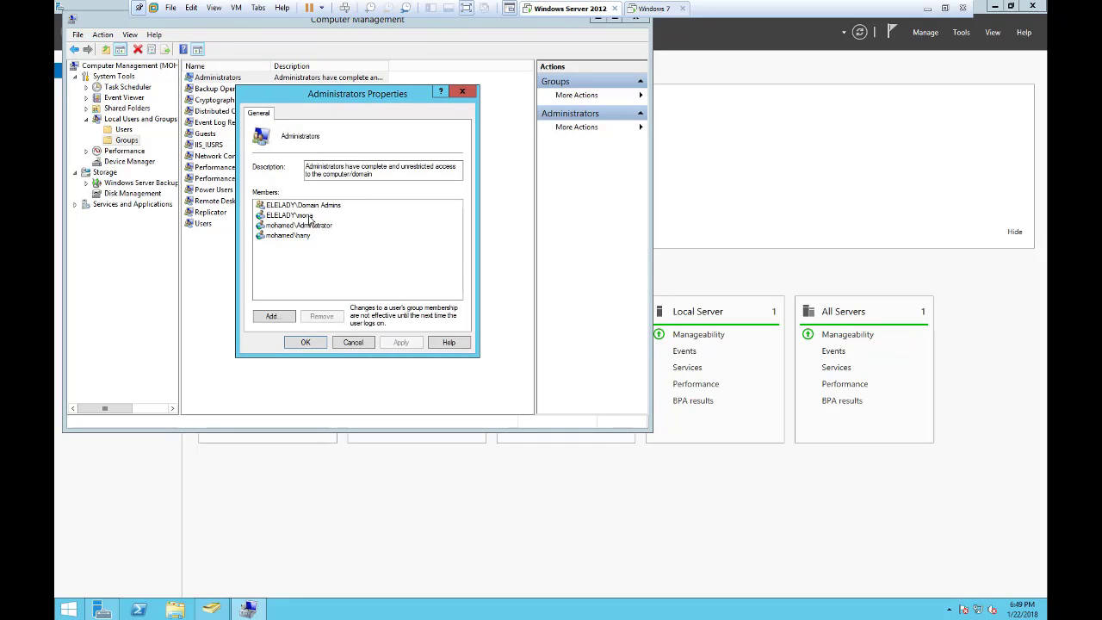
left_click(291, 215)
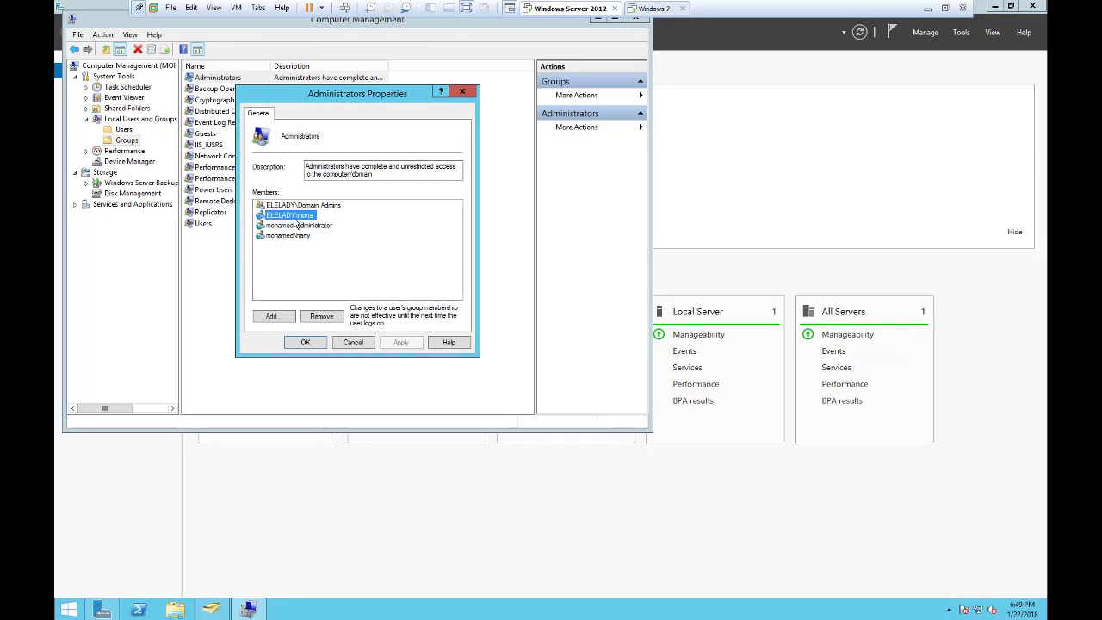
left_click(329, 317)
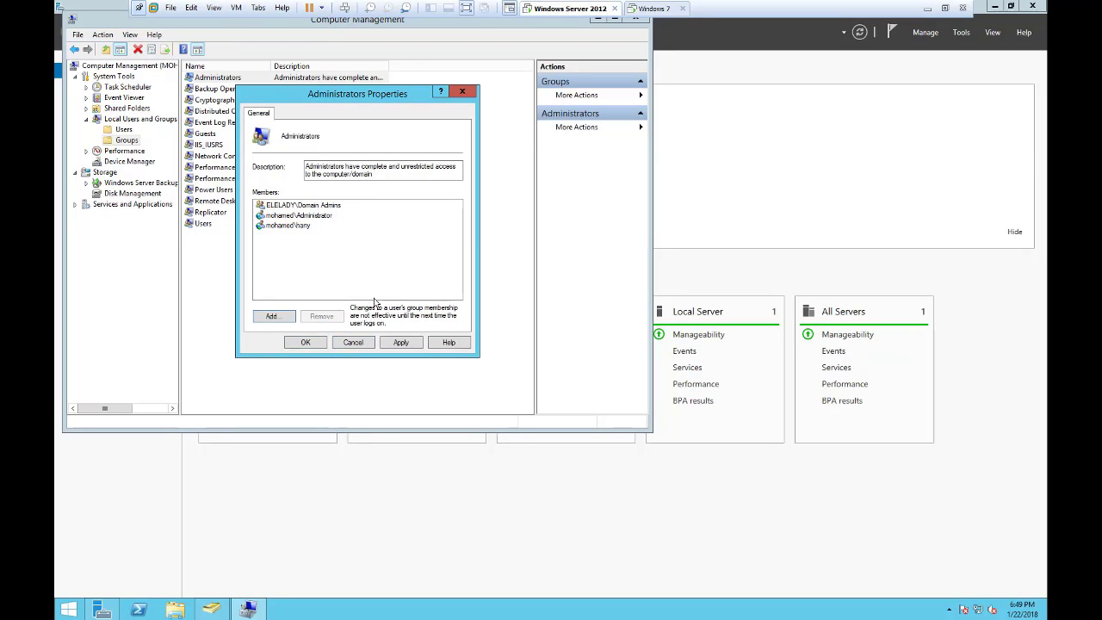
- Add the domain user back to Administrators via Check Names on 'm' and save
left_click(272, 316)
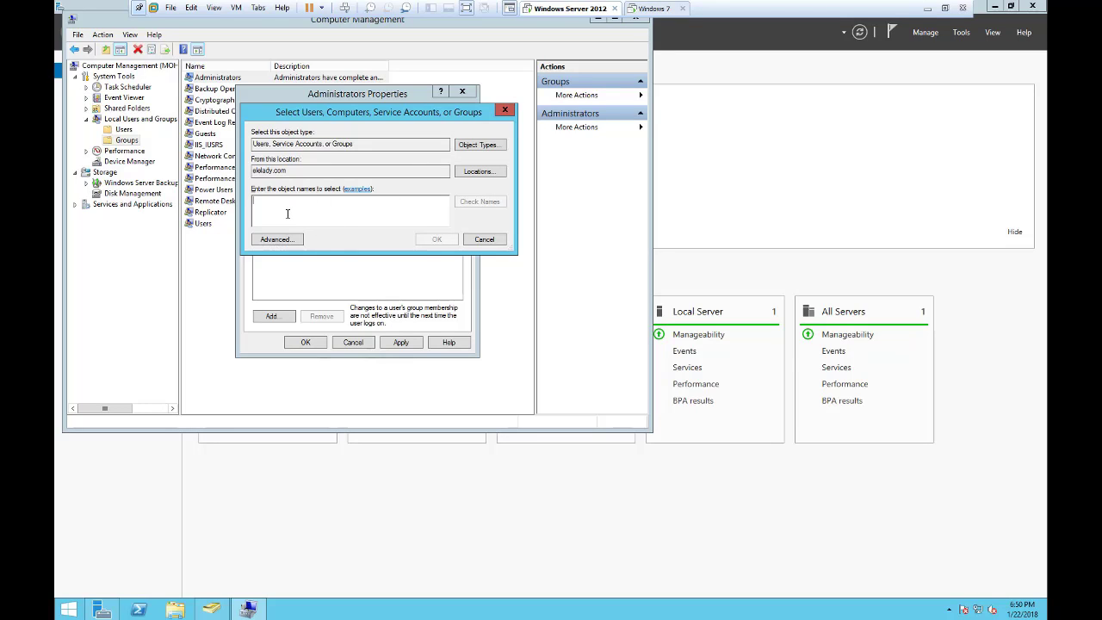
type("mo")
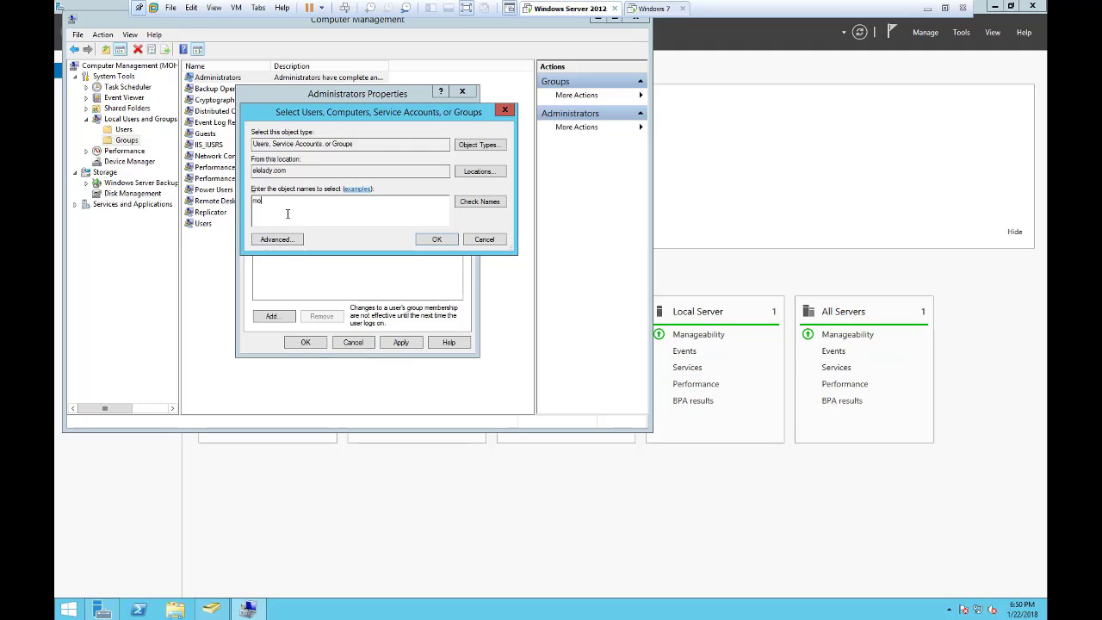
left_click(478, 204)
left_click(437, 239)
left_click(282, 217)
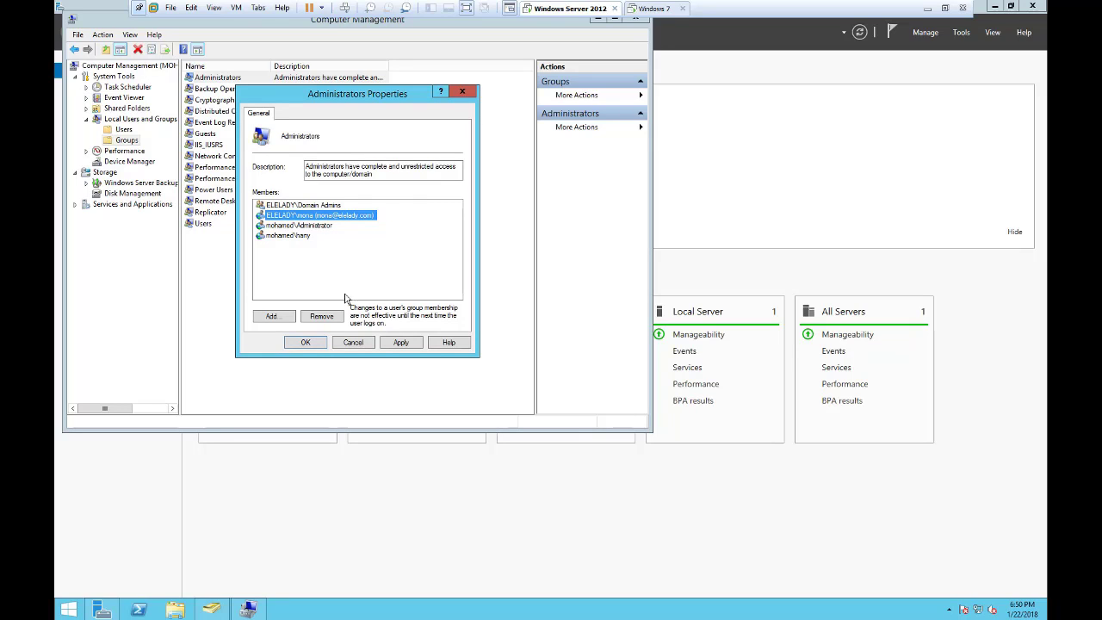
left_click(307, 342)
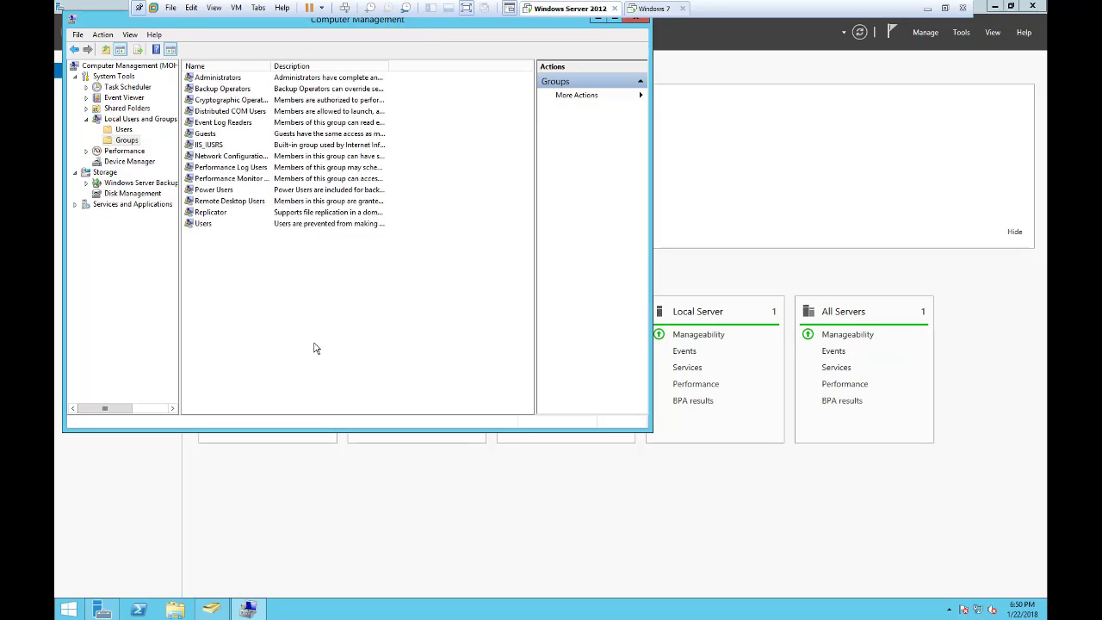
- Close Computer Management and remove the domain user's entry from the it elelady unit's Security permissions
left_click(635, 19)
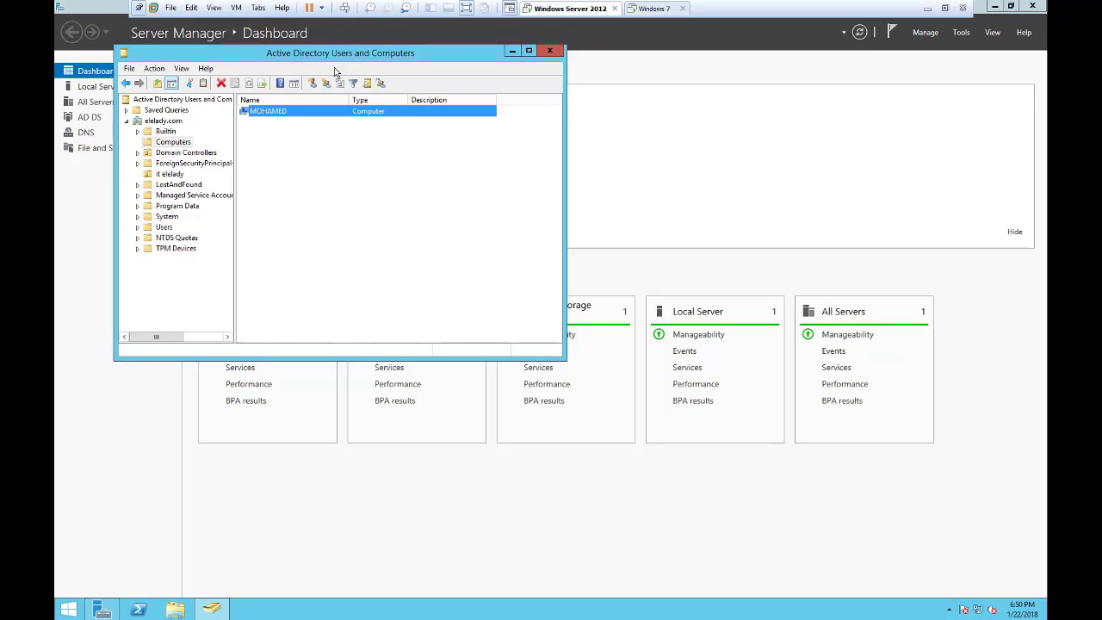
left_click(168, 176)
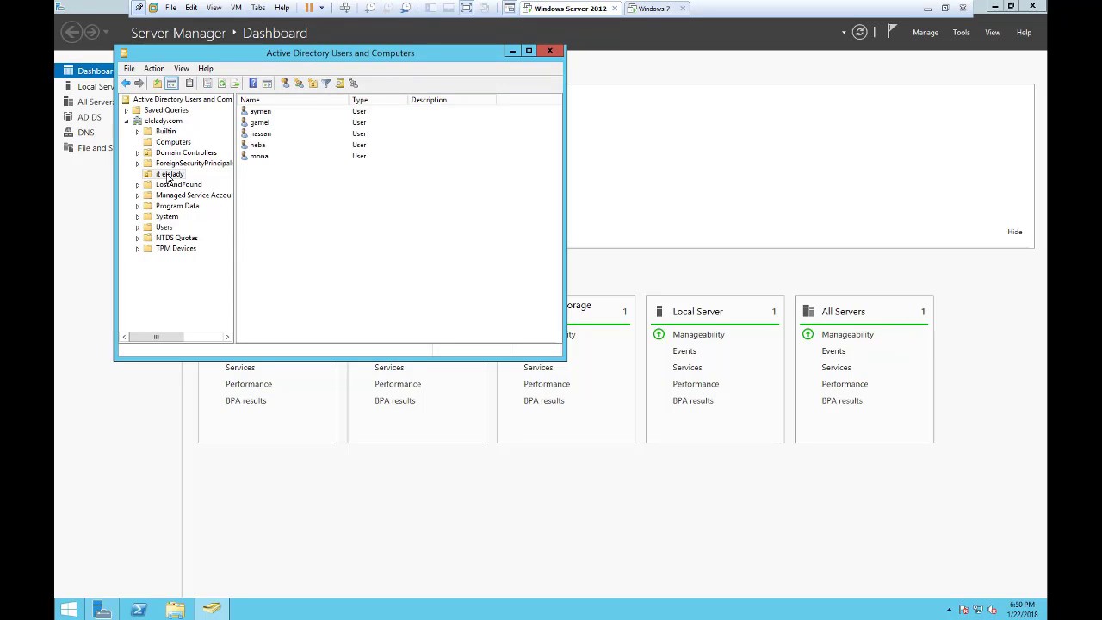
right_click(169, 177)
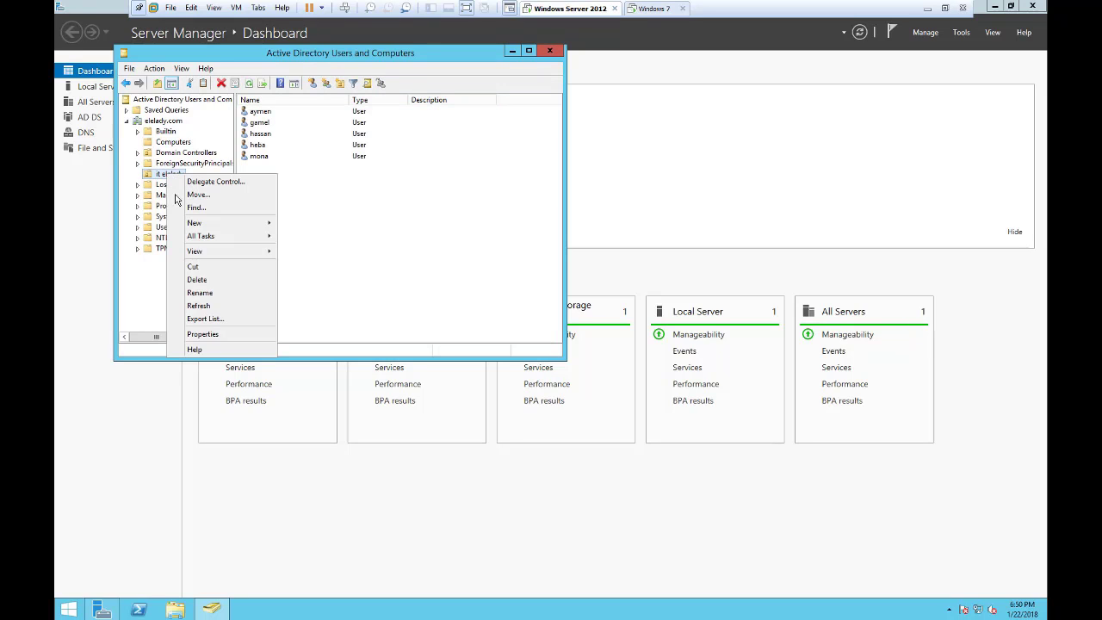
left_click(203, 334)
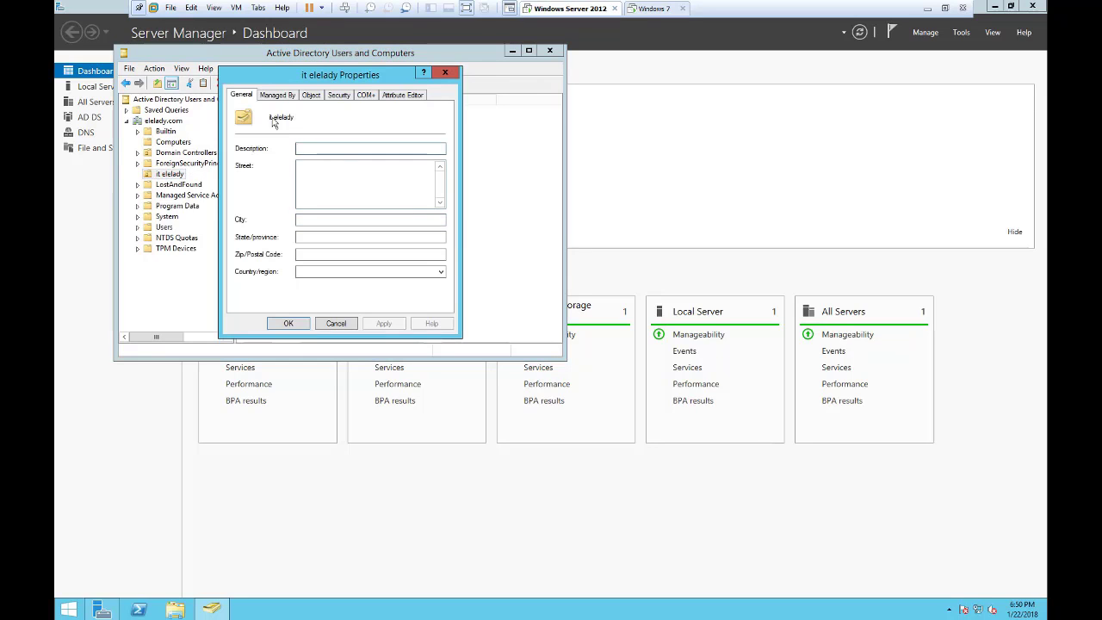
left_click(340, 98)
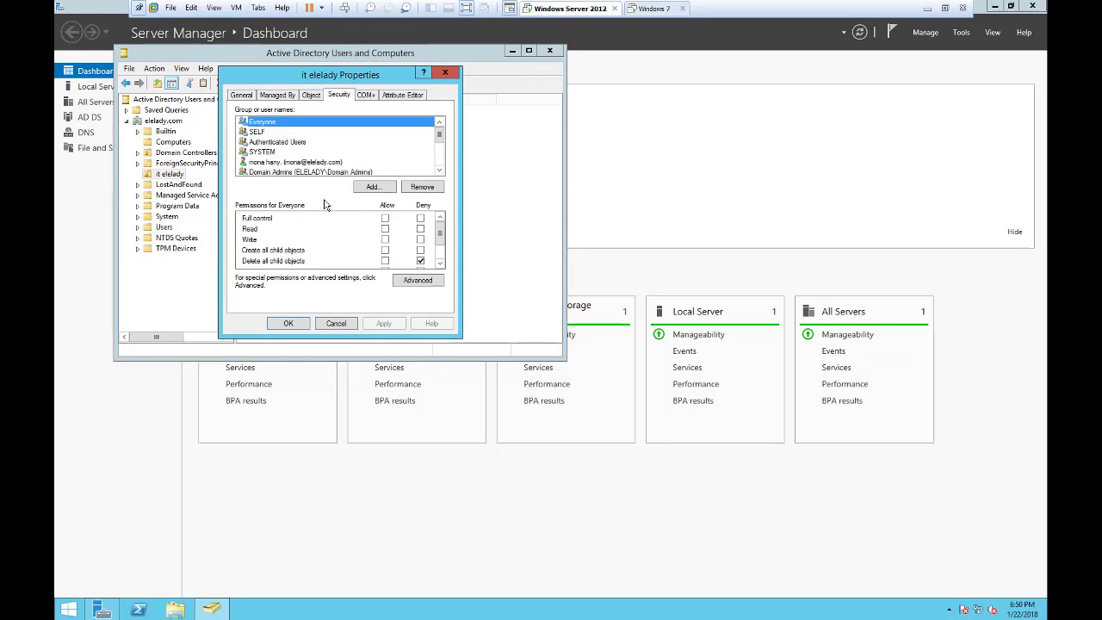
left_click(284, 163)
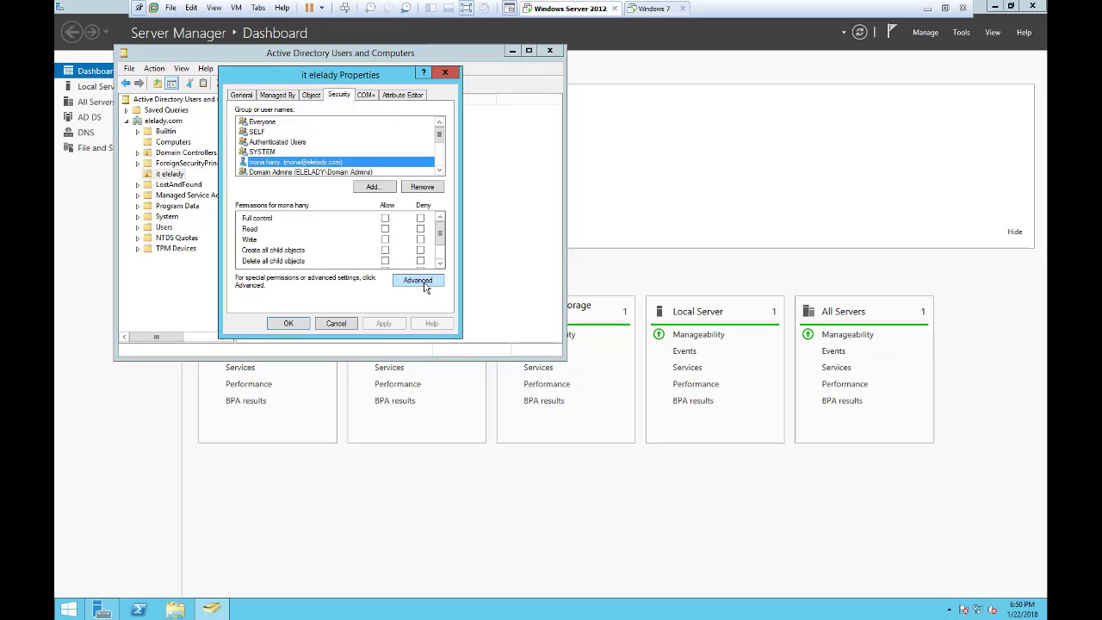
left_click(422, 186)
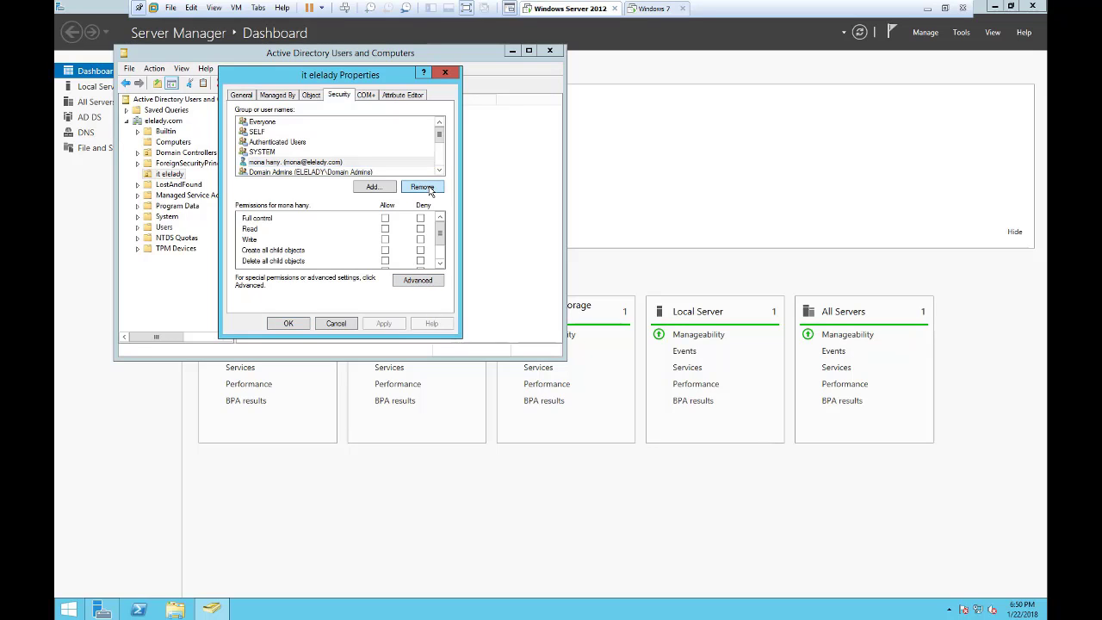
left_click(290, 322)
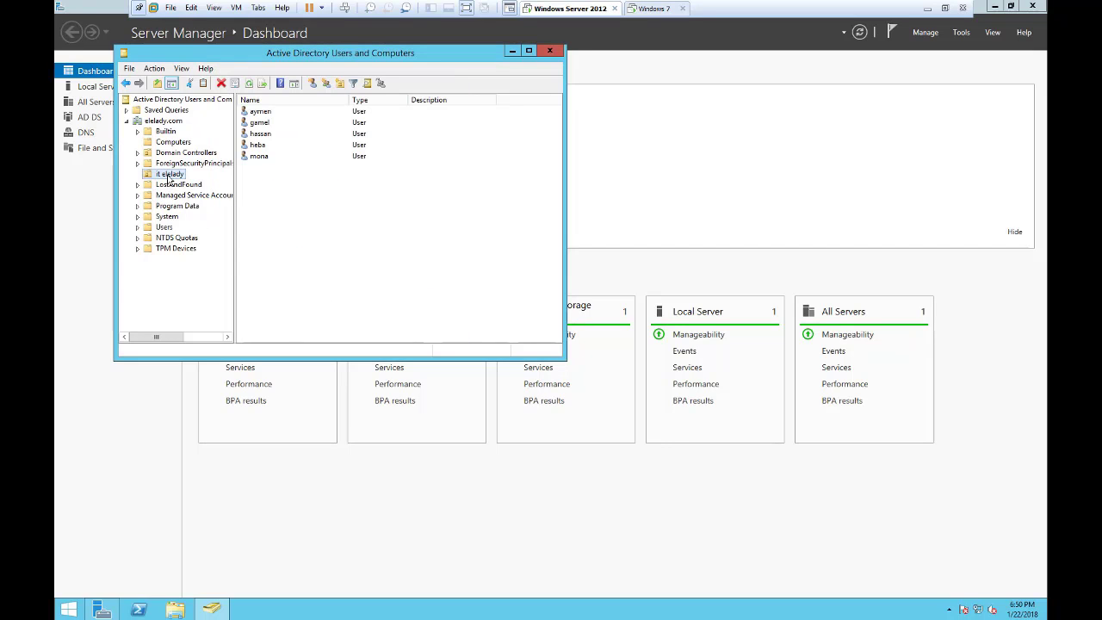
- Start the Delegation of Control Wizard on it elelady and add the domain user resolved from 'm'
right_click(169, 176)
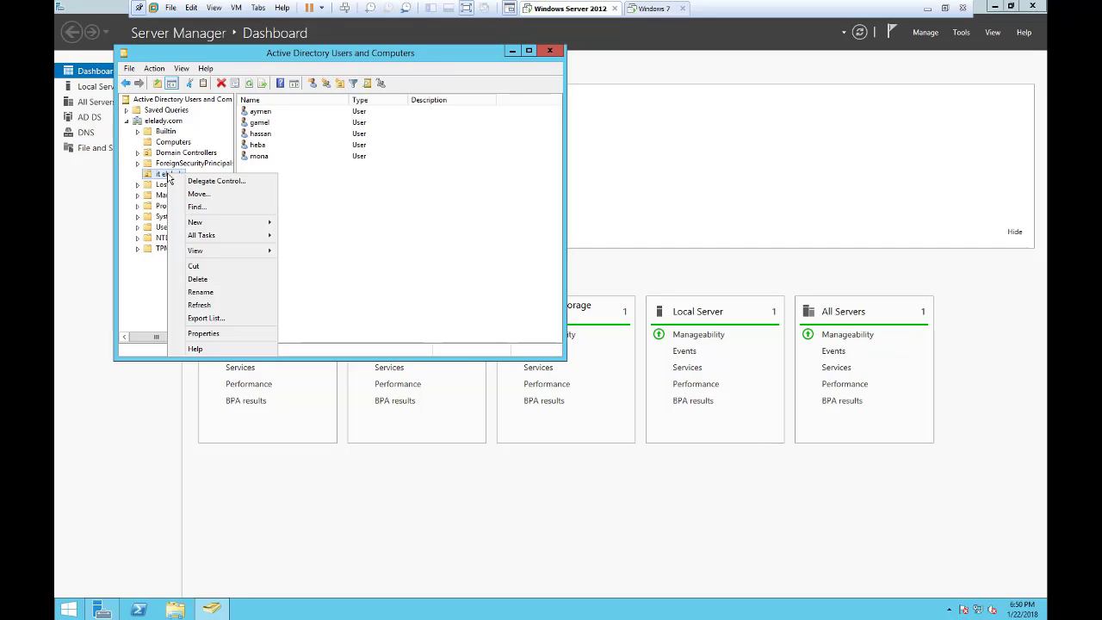
left_click(229, 184)
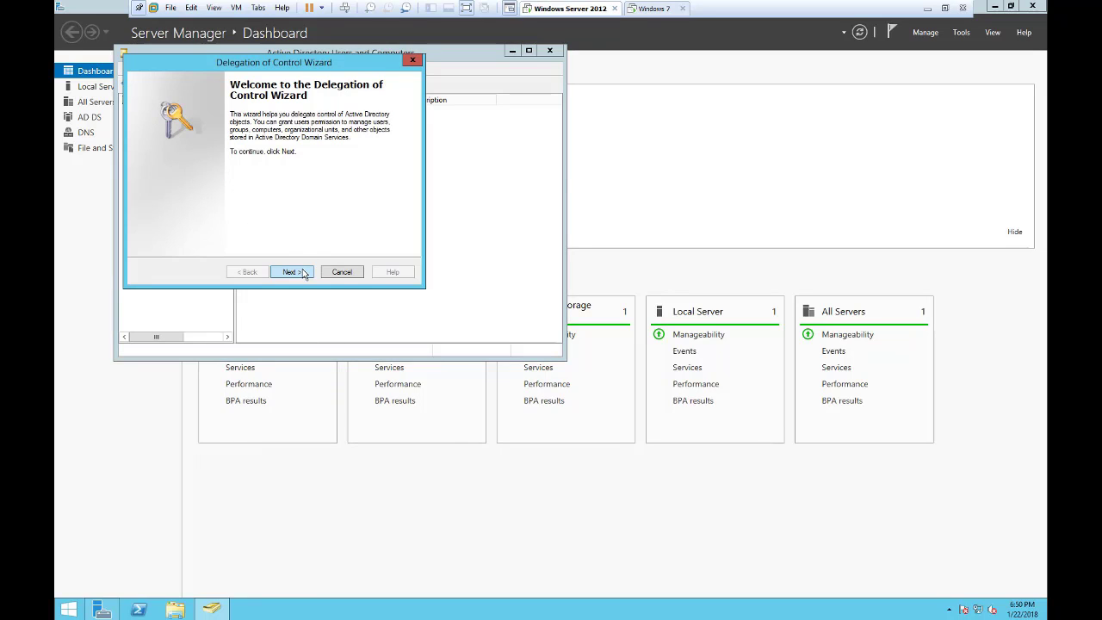
left_click(303, 273)
left_click(330, 217)
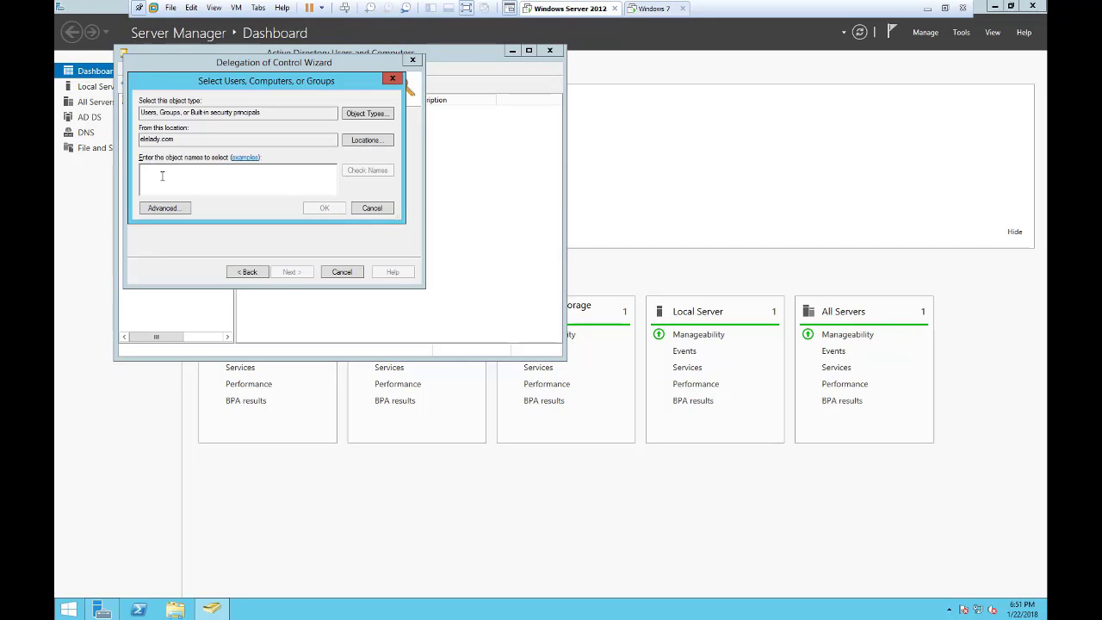
type("mo")
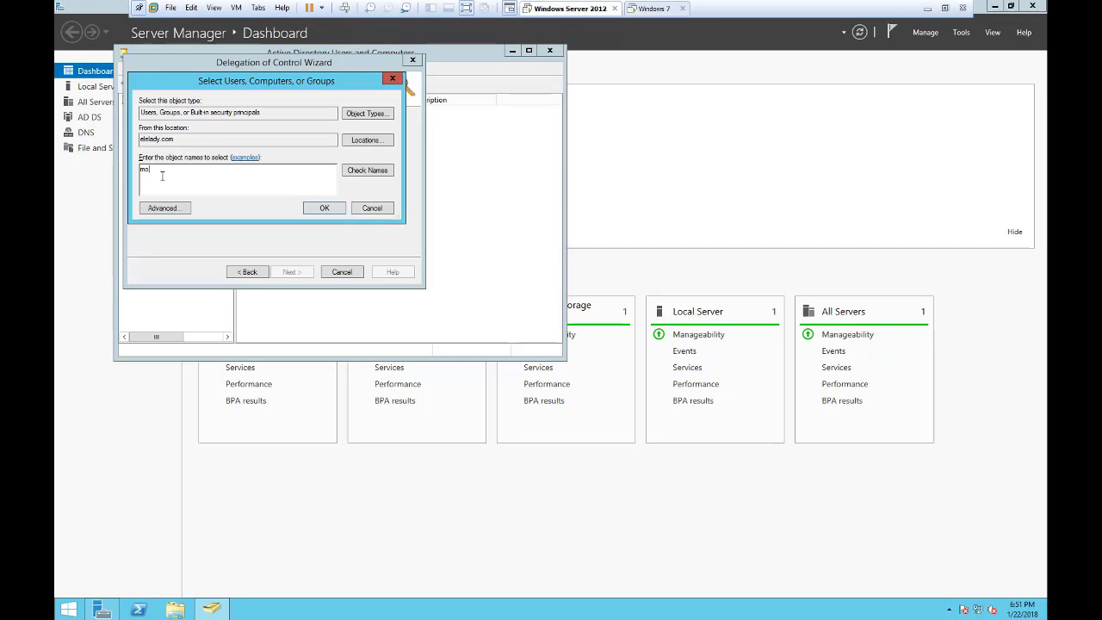
left_click(365, 170)
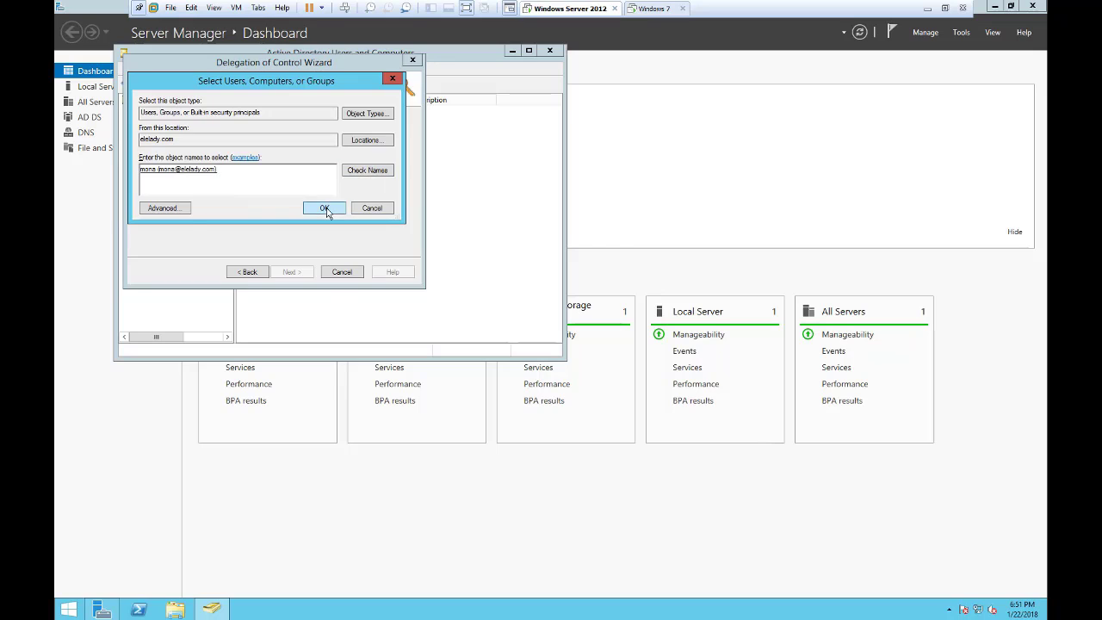
left_click(323, 207)
- Delegate 'Create, delete, and manage user accounts' to that user and finish the wizard
left_click(291, 272)
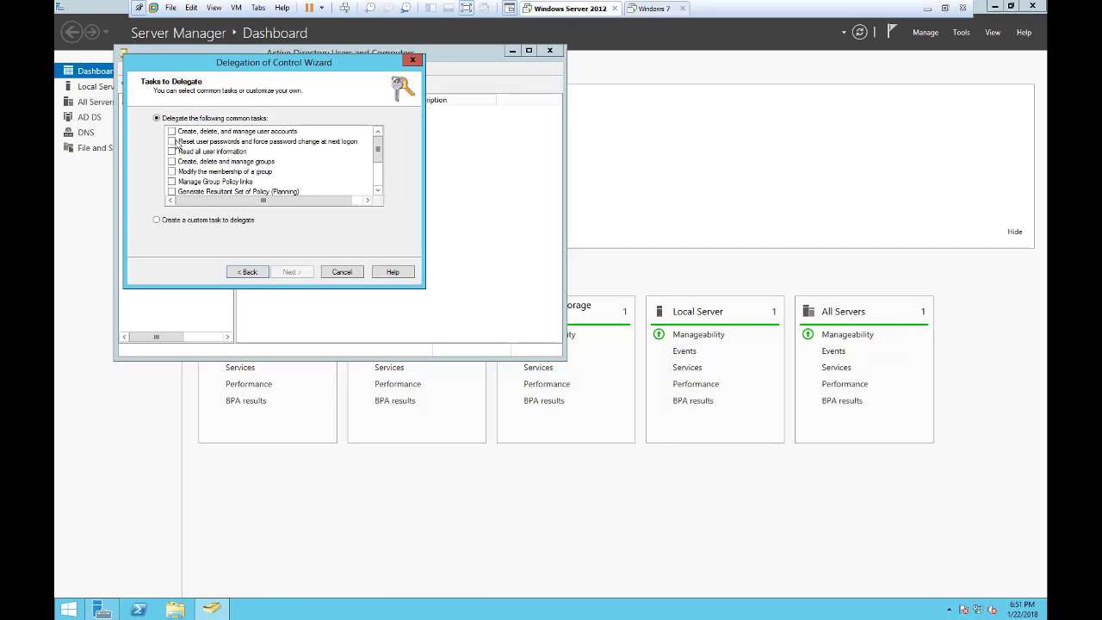
left_click(172, 132)
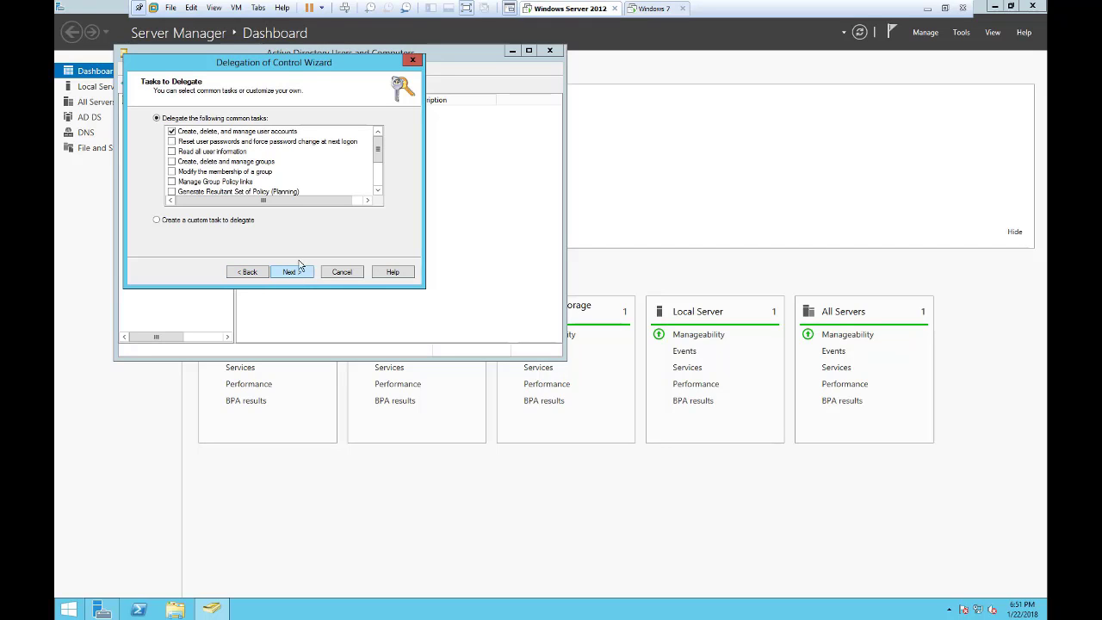
left_click_drag(312, 73, 361, 97)
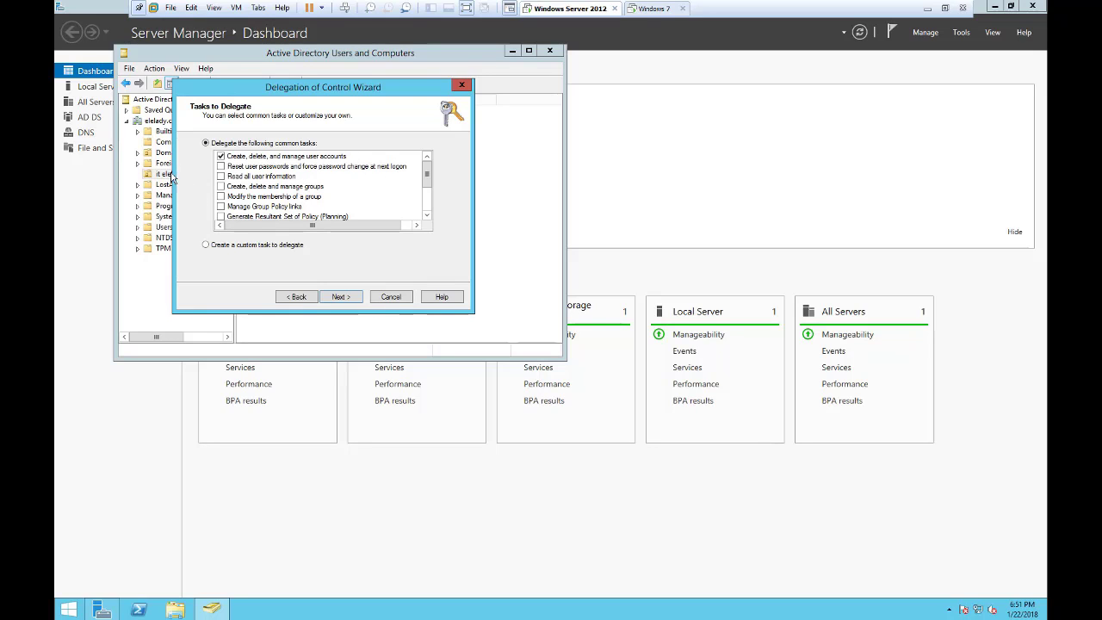
left_click(344, 298)
left_click(348, 300)
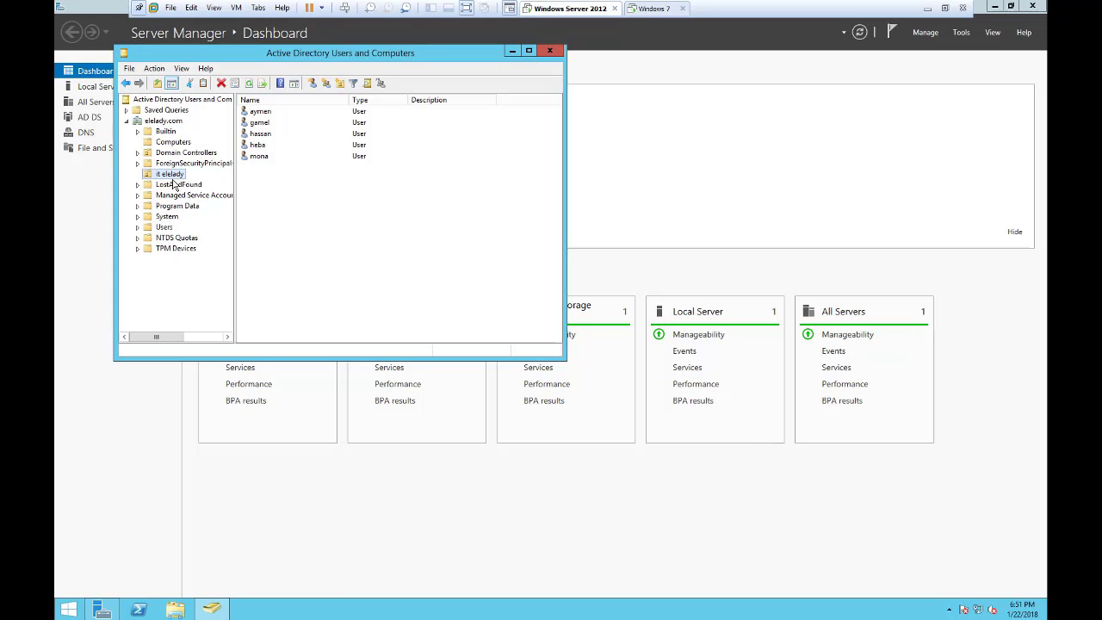
- Close ADUC on the server and in Windows 7, move the installer icon, and exit full screen
left_click(551, 51)
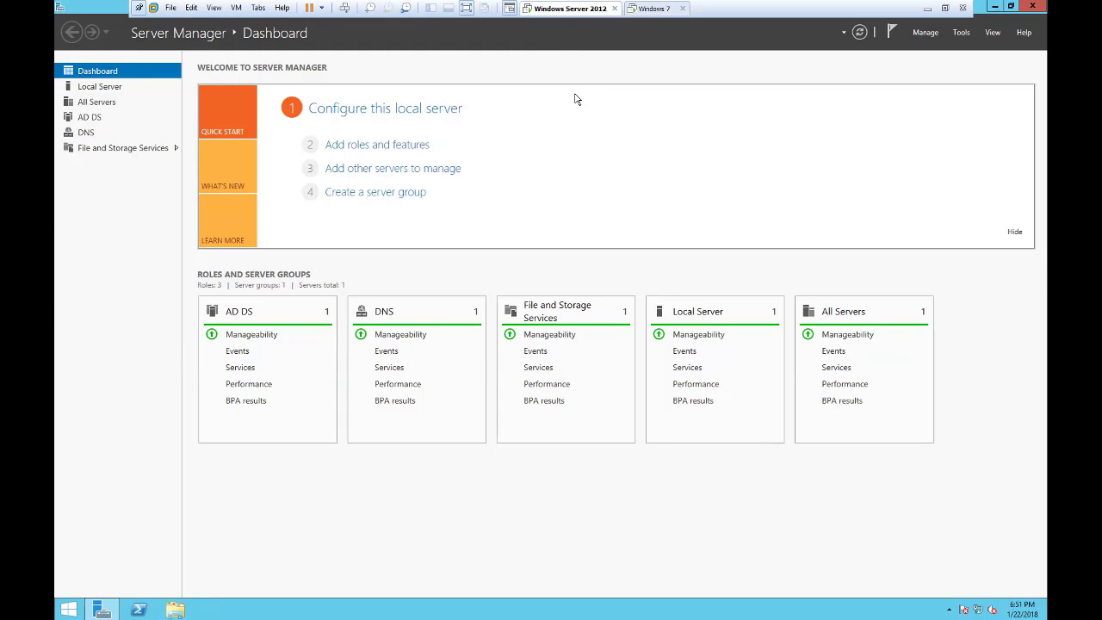
left_click(651, 9)
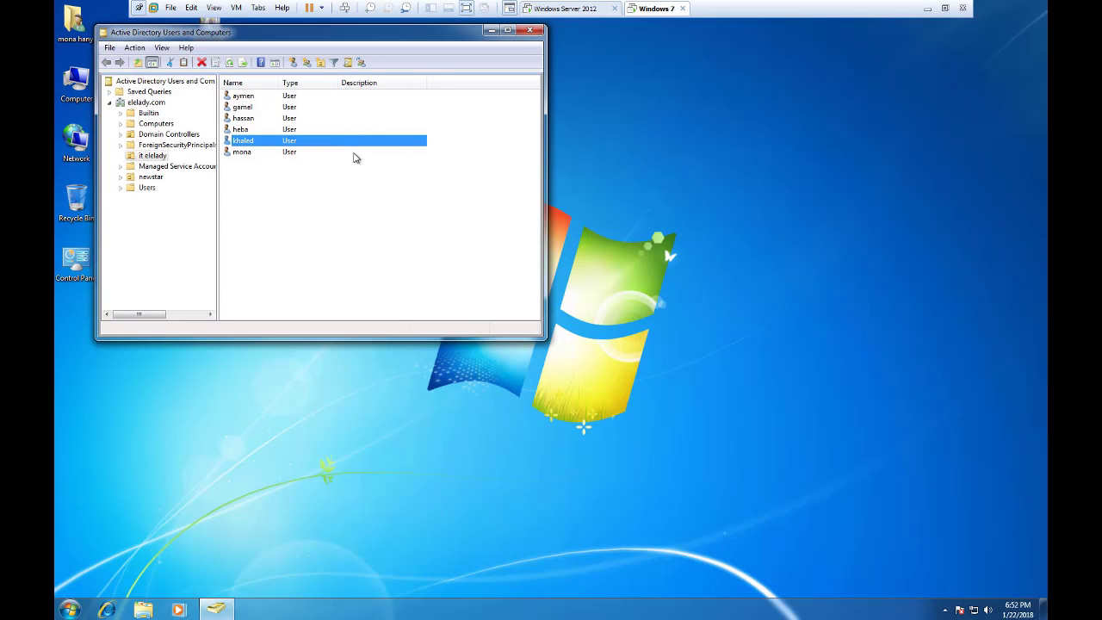
left_click(530, 30)
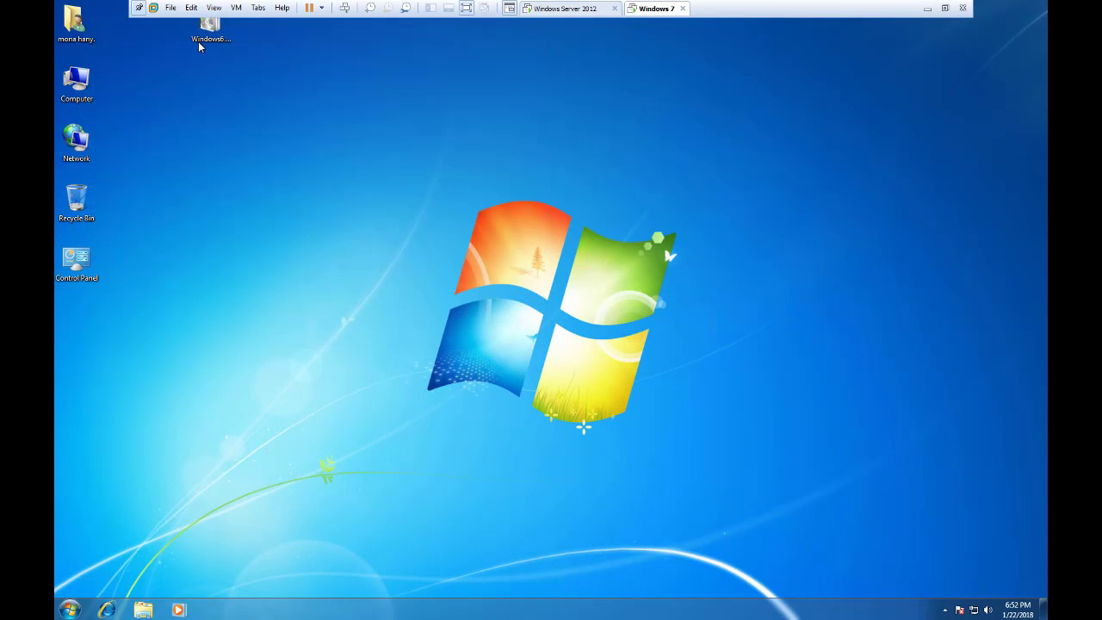
left_click_drag(207, 42, 218, 167)
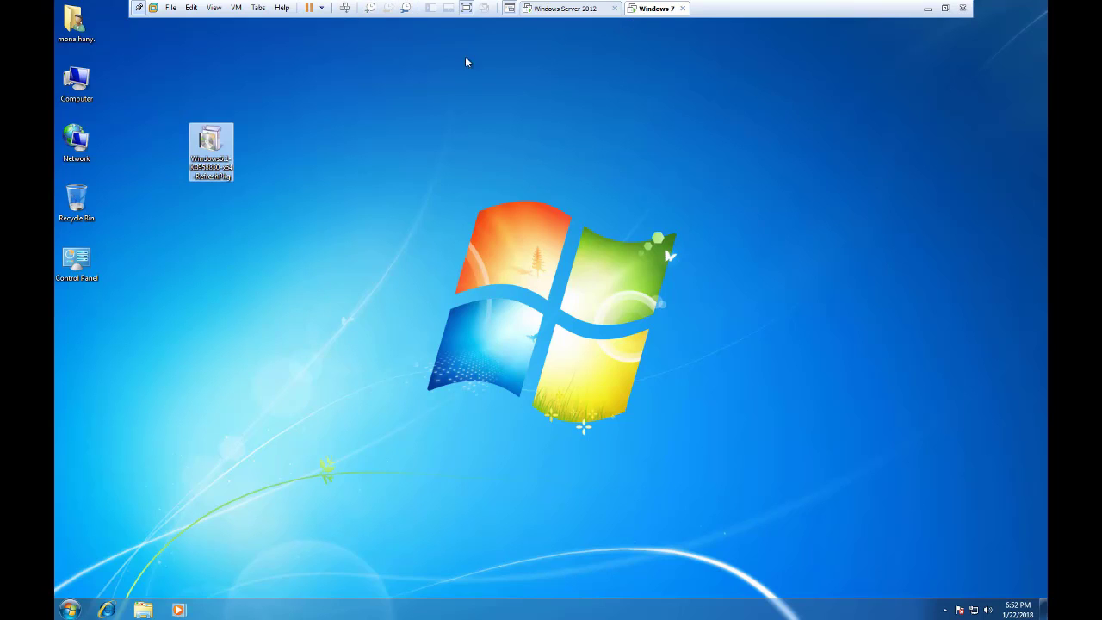
left_click(466, 9)
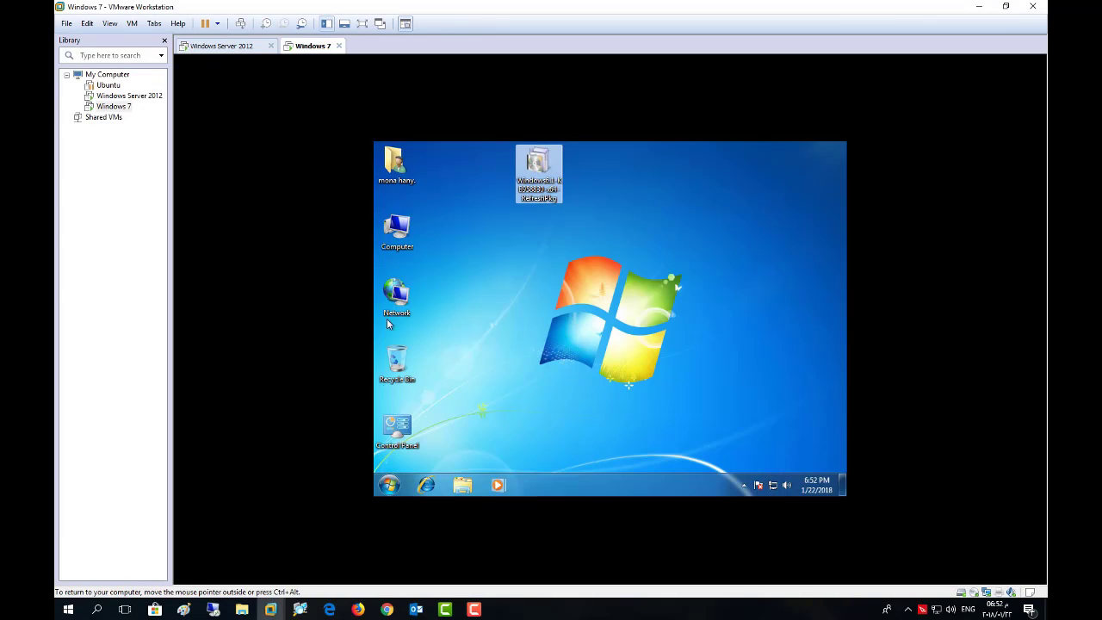
- Open the Microsoft Remote Server Administration Tools search result in a new tab, closing the duplicate tab
left_click(387, 608)
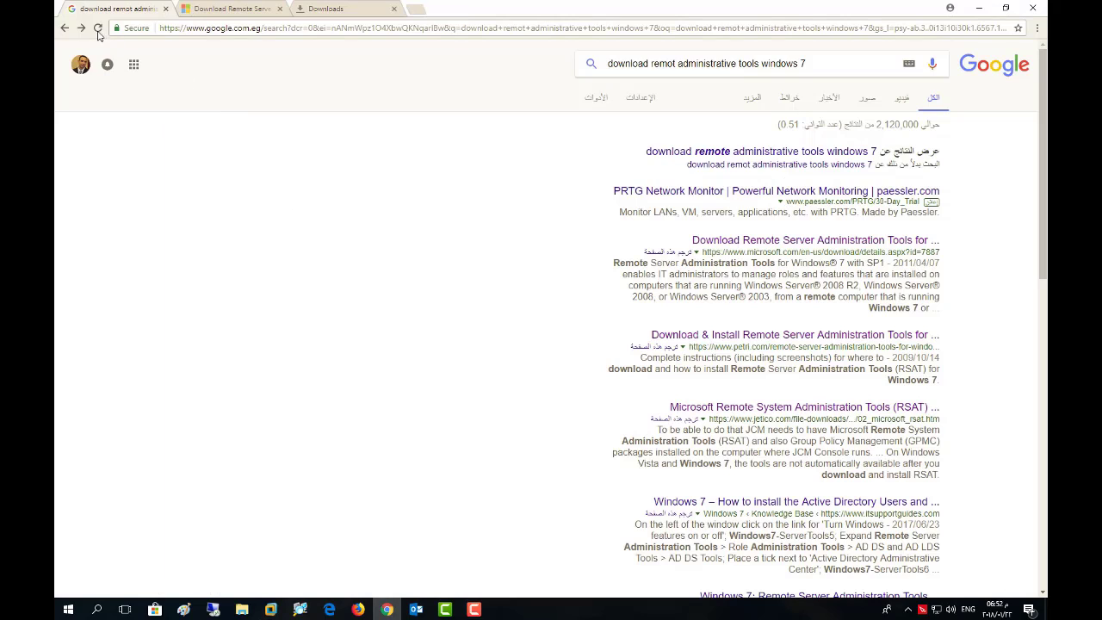
left_click(618, 63)
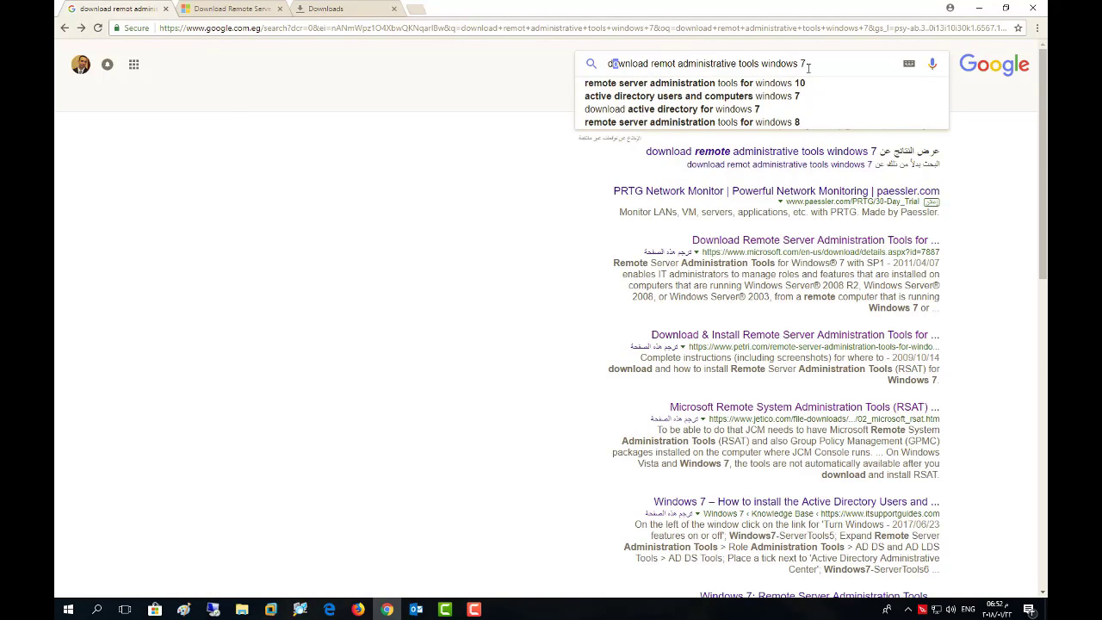
left_click(465, 112)
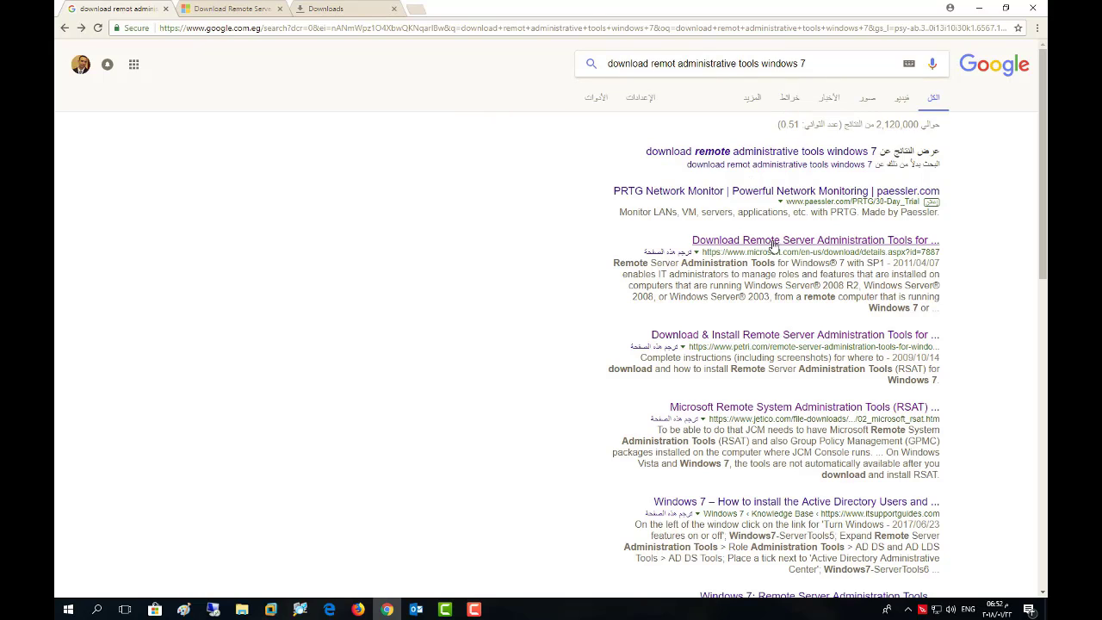
right_click(750, 247)
left_click(770, 255)
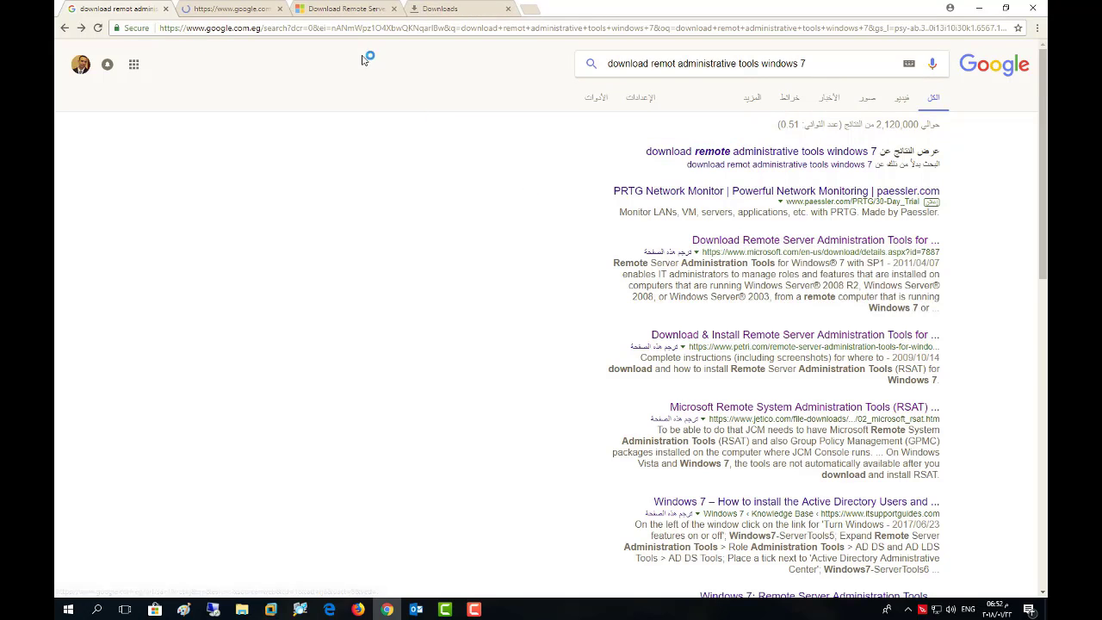
left_click(356, 9)
left_click(393, 8)
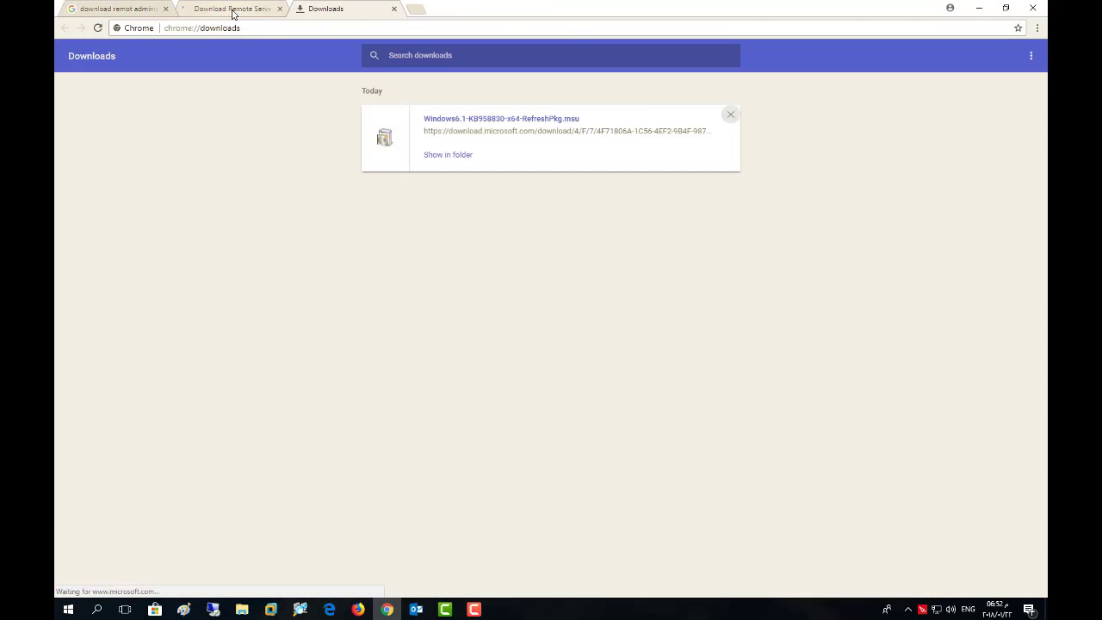
- Download Windows6.1-KB958830-x64-RefreshPkg.msu from the Remote Server Administration Tools download page
left_click(232, 9)
scroll(253, 302, "down", 3)
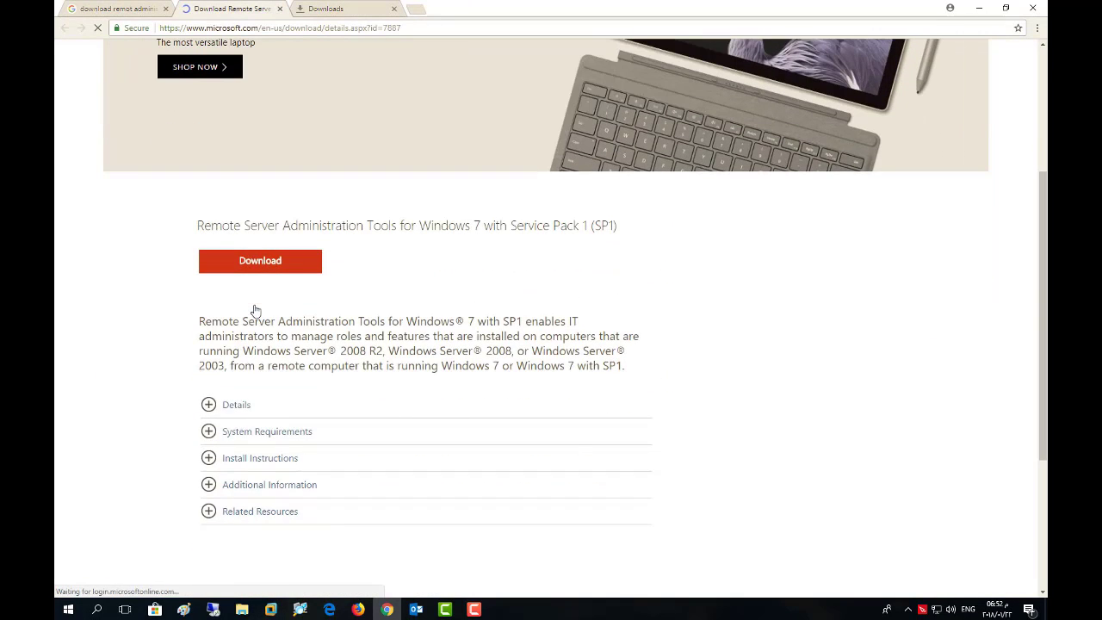
left_click(292, 262)
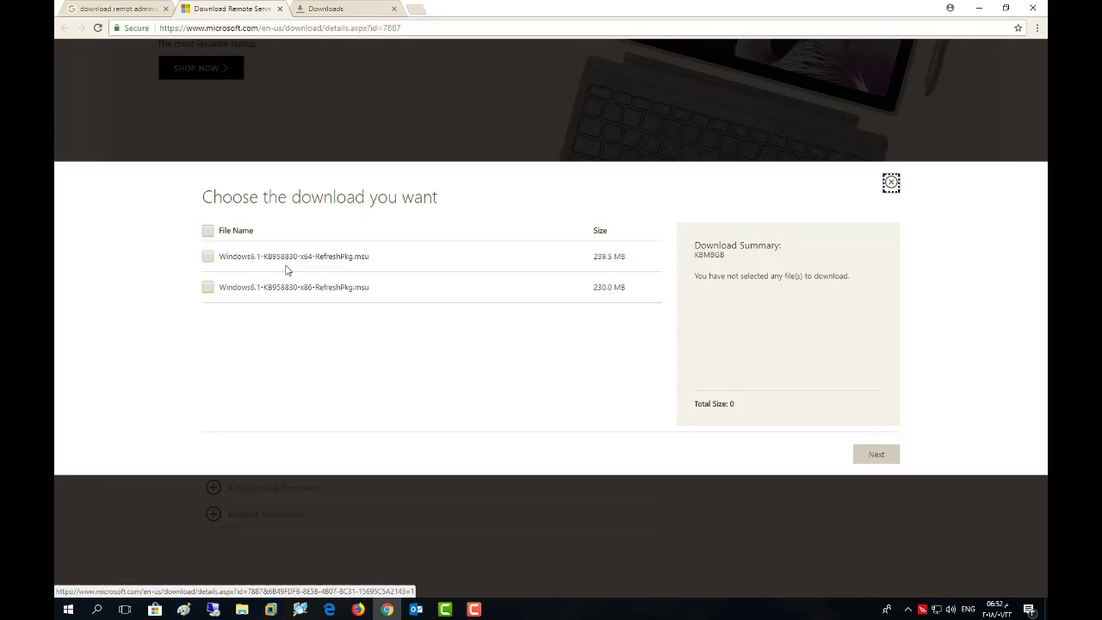
left_click(211, 256)
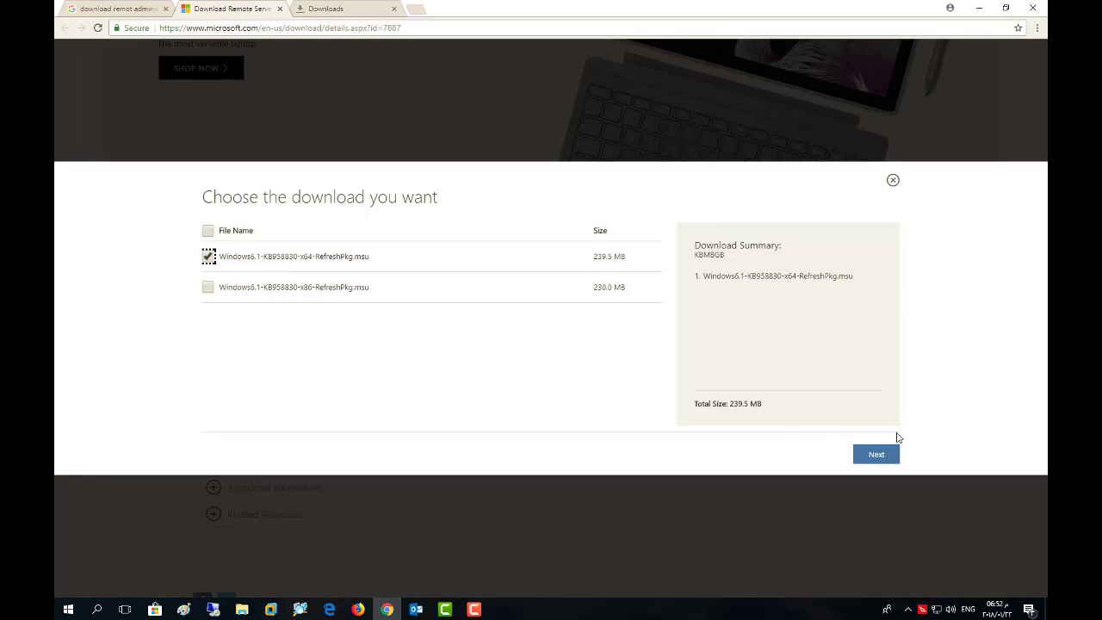
left_click(877, 453)
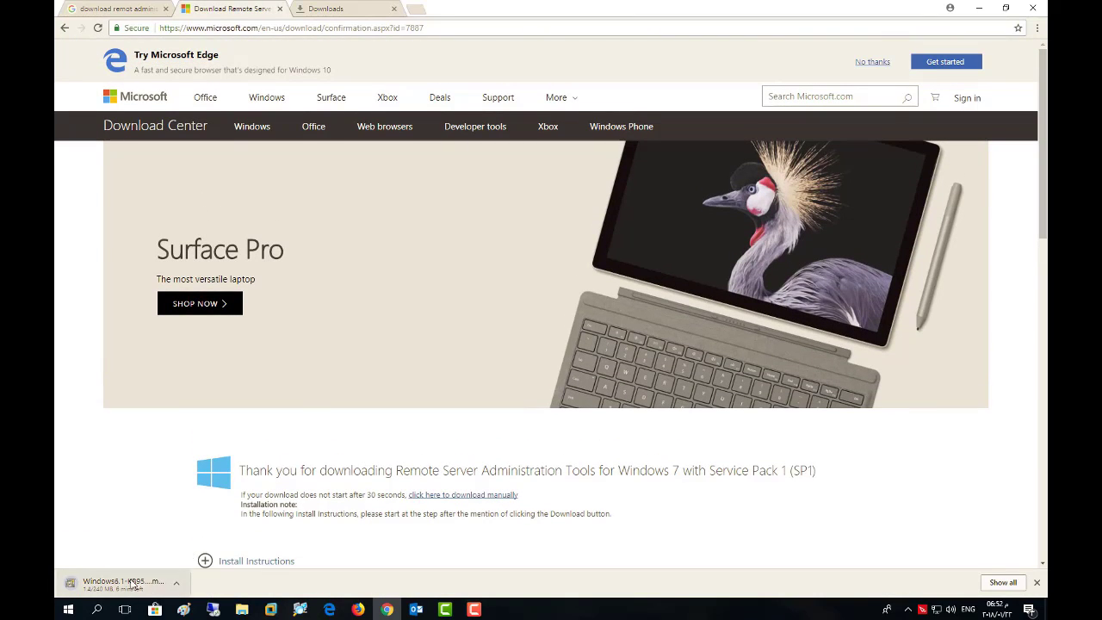
- Cancel and remove the duplicate in-progress KB958830 download from Chrome's downloads list
left_click(1002, 583)
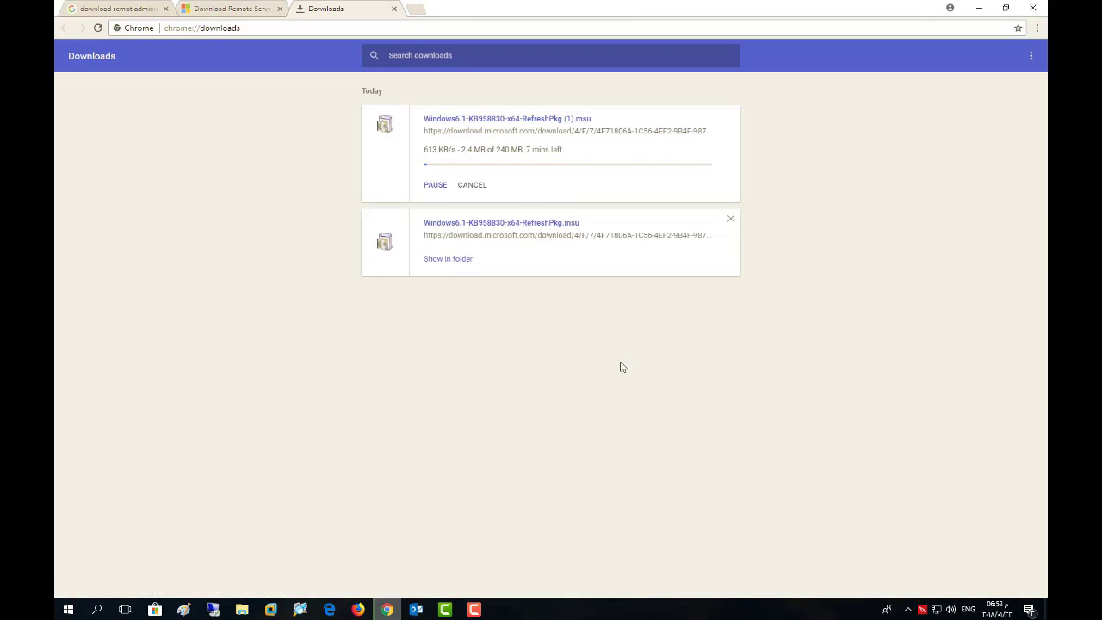
left_click(451, 260)
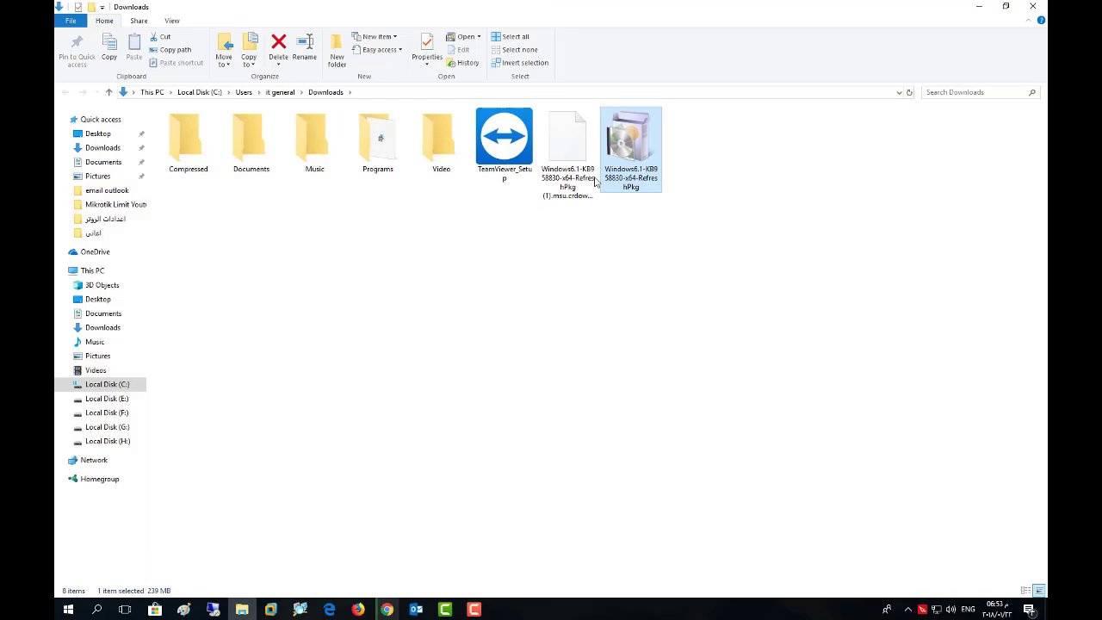
left_click(563, 169)
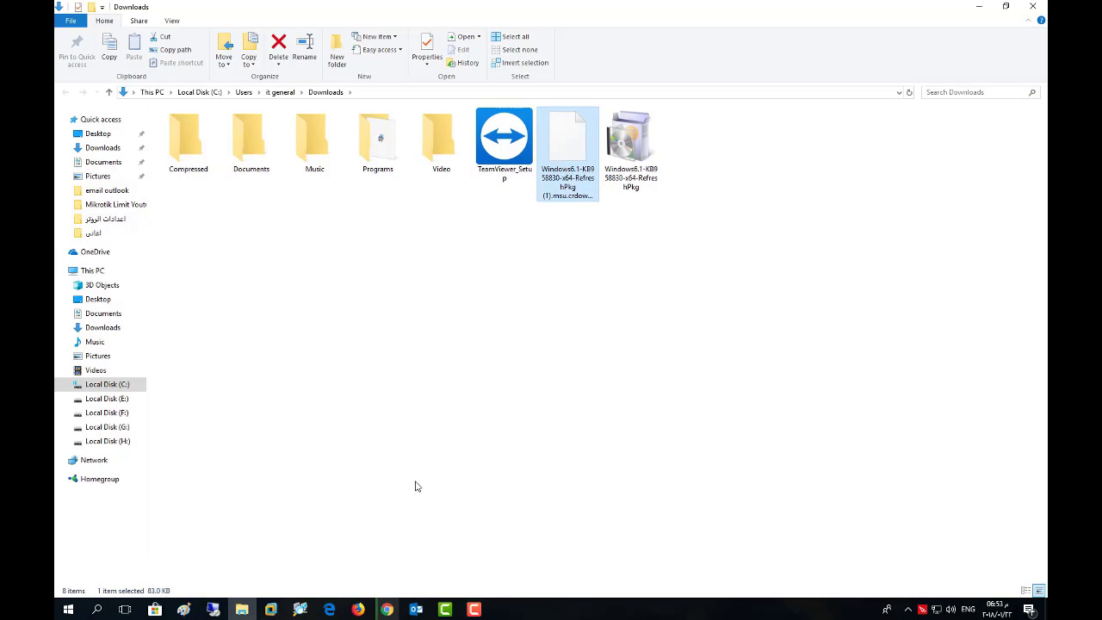
left_click(388, 609)
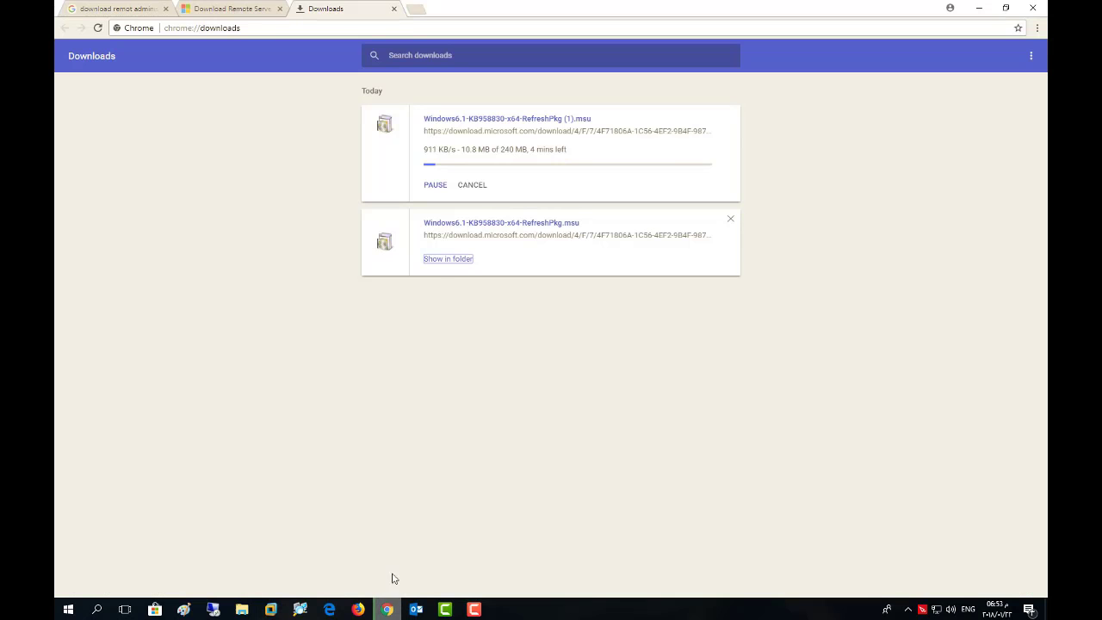
left_click(473, 184)
left_click(729, 114)
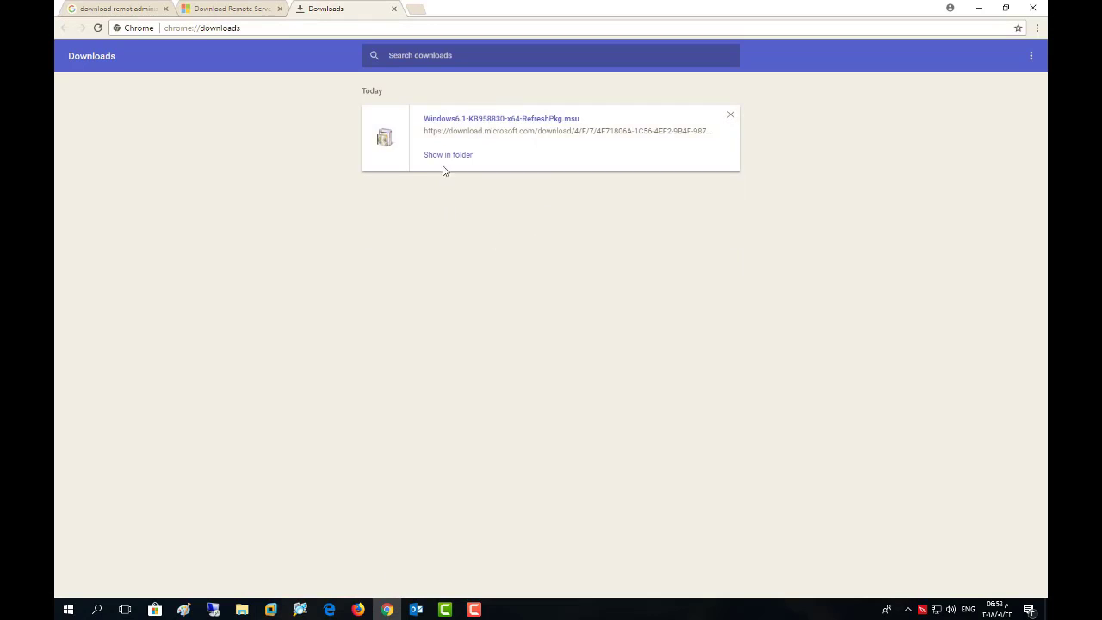
- Copy the Windows6.1-KB958830-x64-RefreshPkg file from Downloads and switch to the Windows 7 VM
left_click(446, 155)
right_click(569, 146)
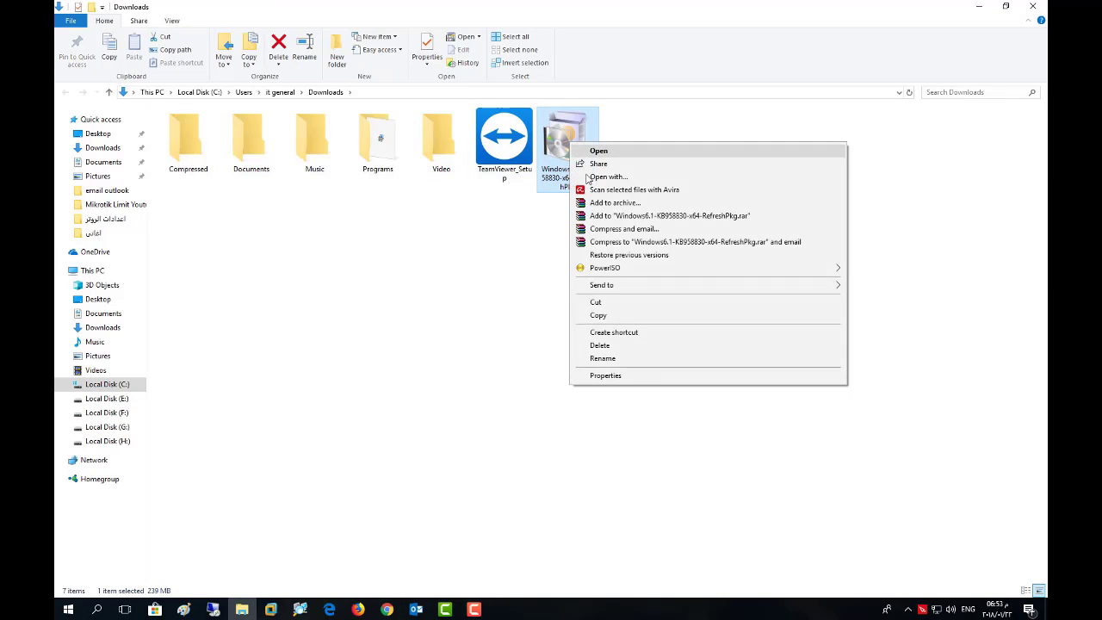
left_click(613, 317)
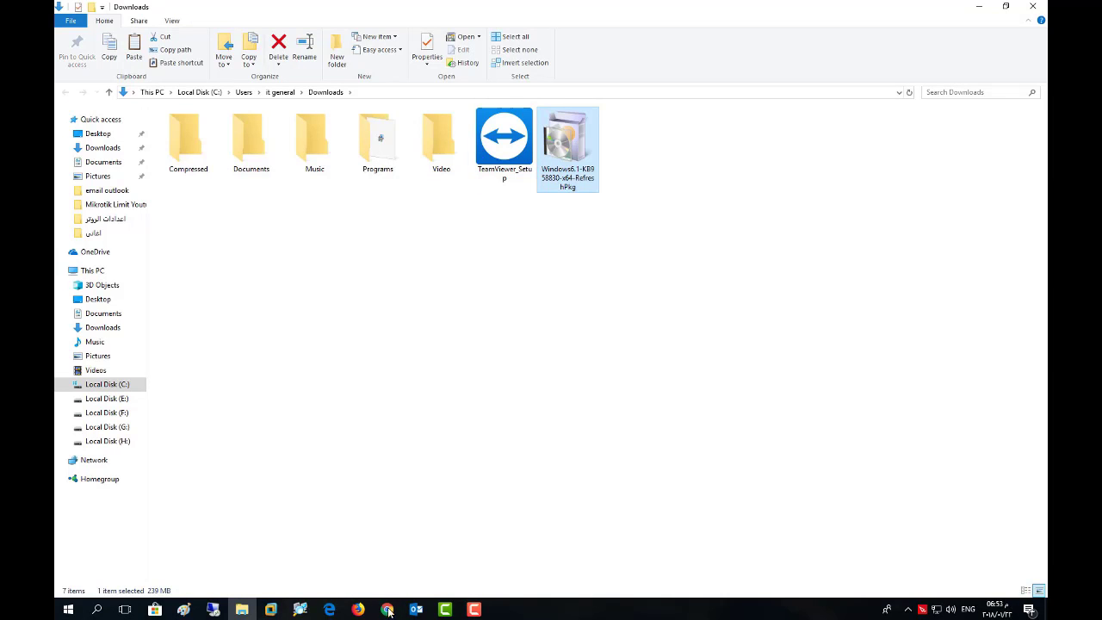
left_click(270, 610)
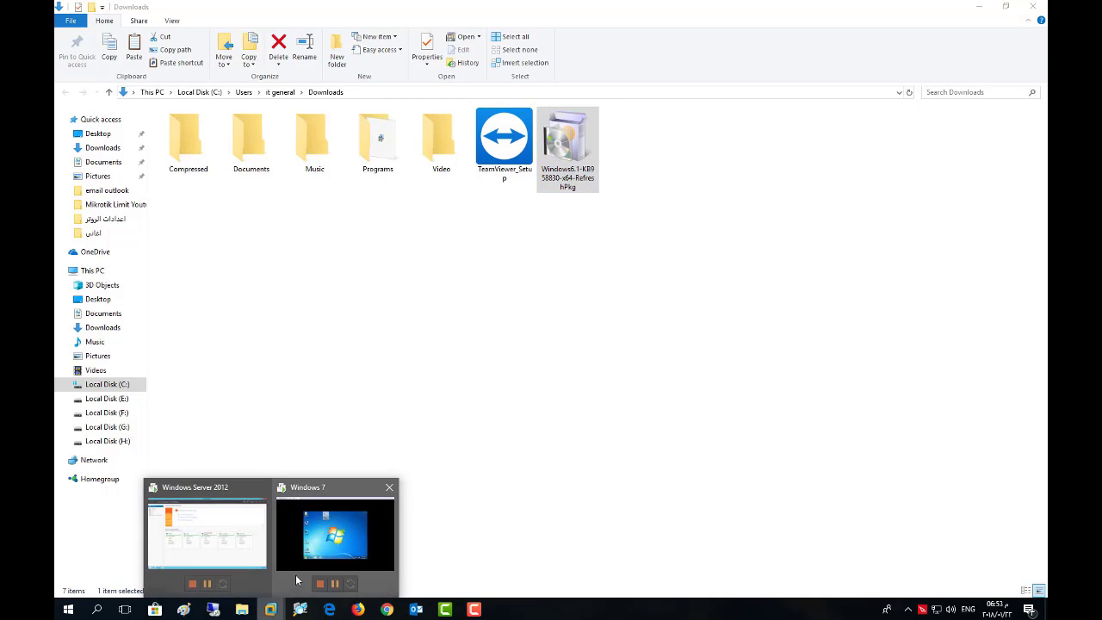
left_click(297, 581)
- Paste the KB958830 update package onto the Windows 7 desktop, select it, and open the Start menu
right_click(494, 239)
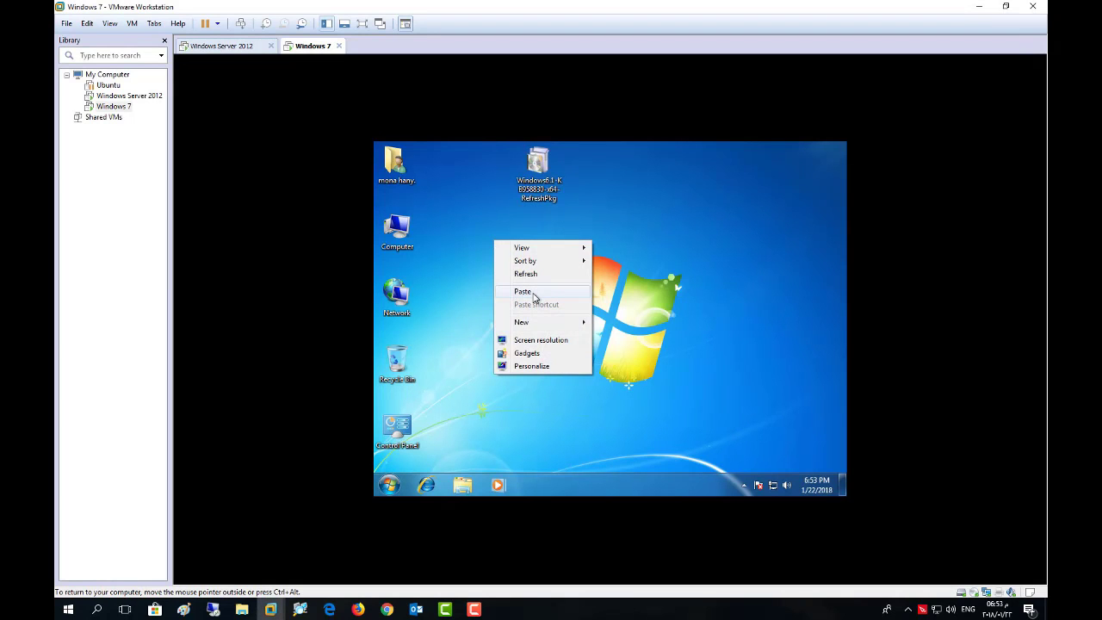
left_click(576, 191)
left_click(537, 167)
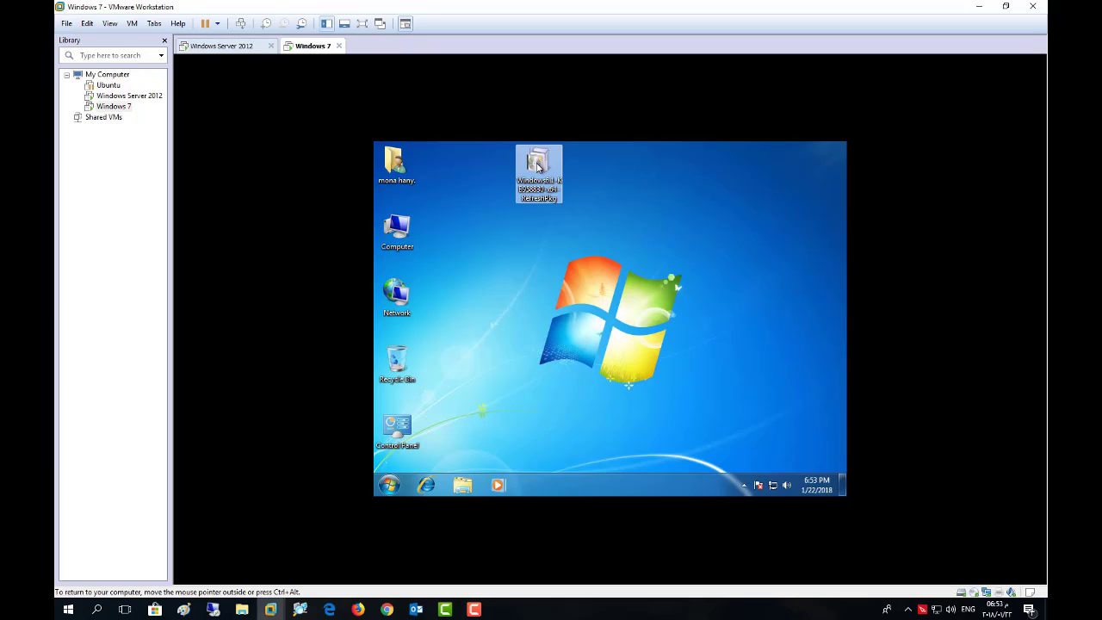
left_click(390, 485)
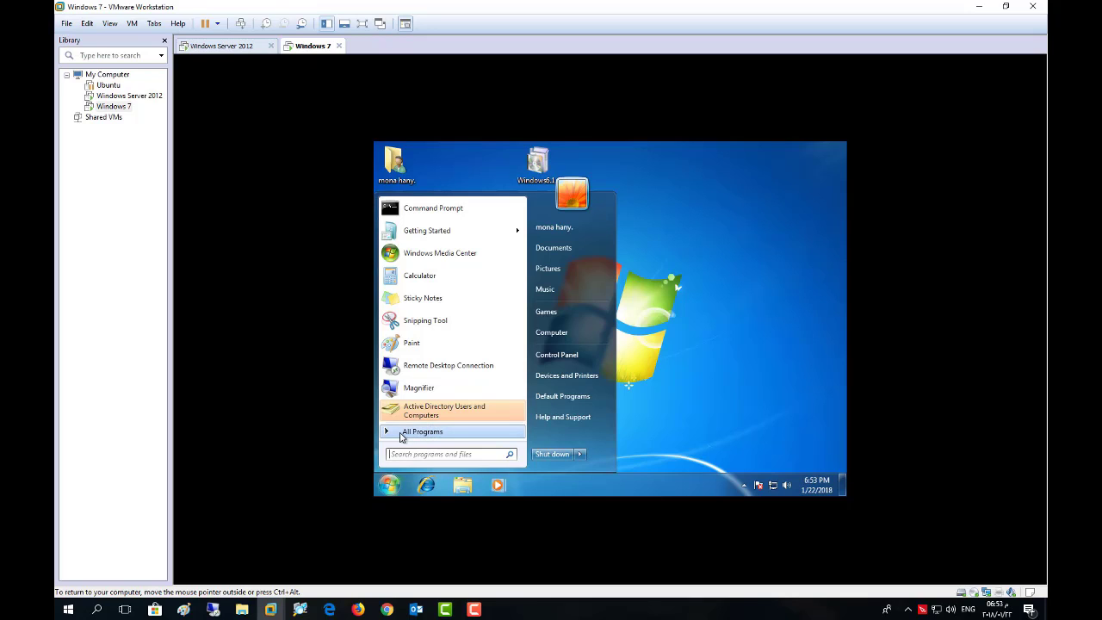
- Open Control Panel's Administrative Tools folder on Windows 7
left_click(405, 432)
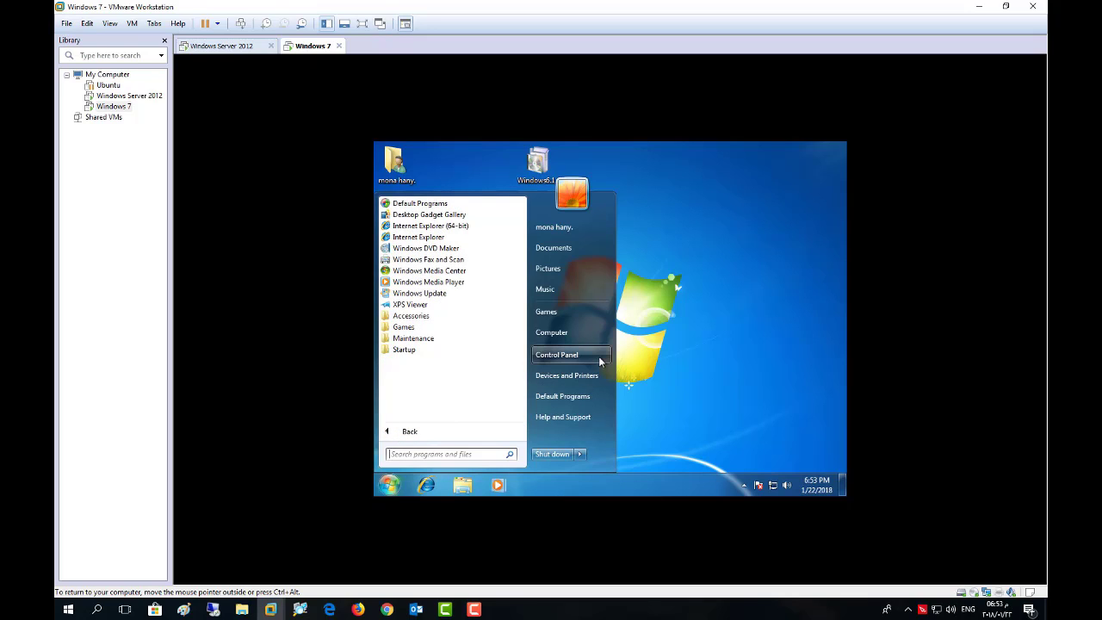
left_click(564, 360)
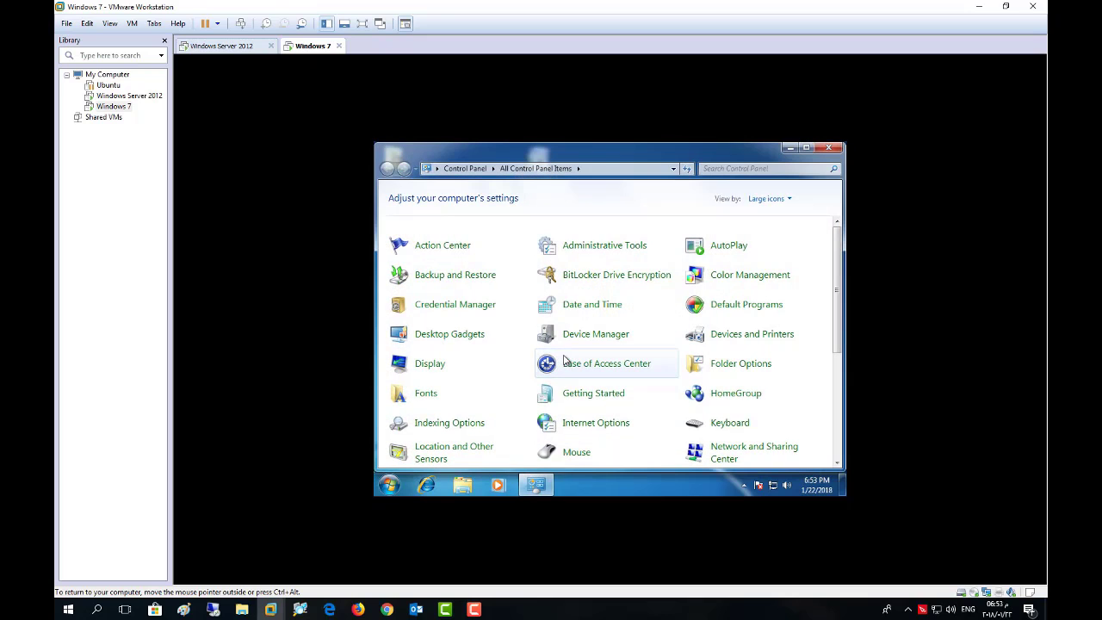
left_click(584, 248)
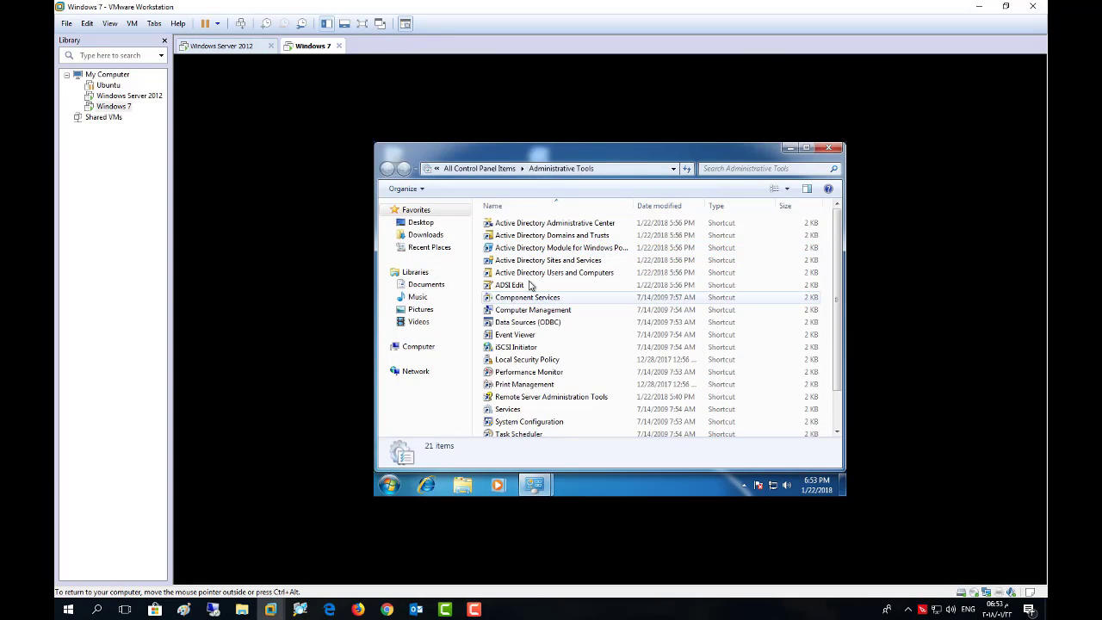
left_click(478, 168)
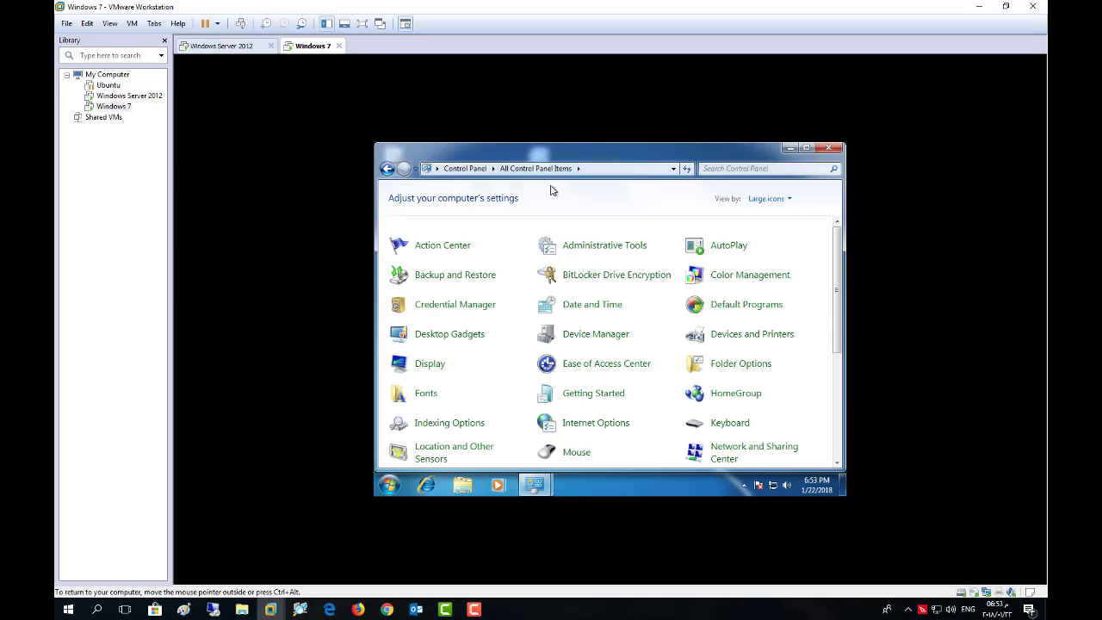
left_click(613, 249)
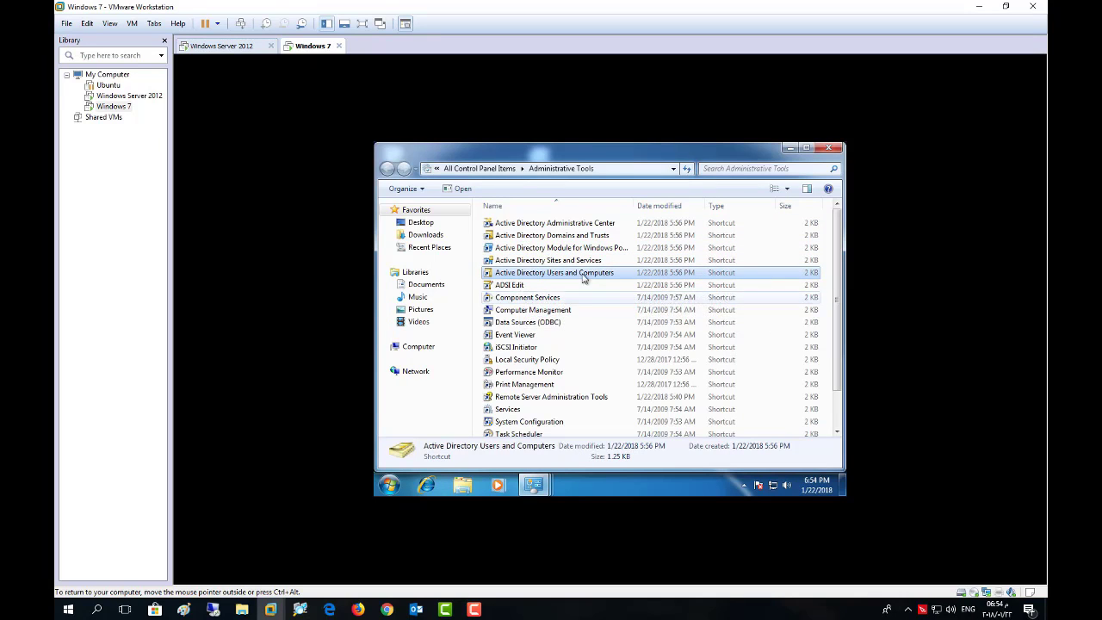
- Review the five Active Directory shortcuts and ADSI Edit, then close Administrative Tools and Control Panel
scroll(530, 287, "down", 1)
scroll(520, 274, "up", 1)
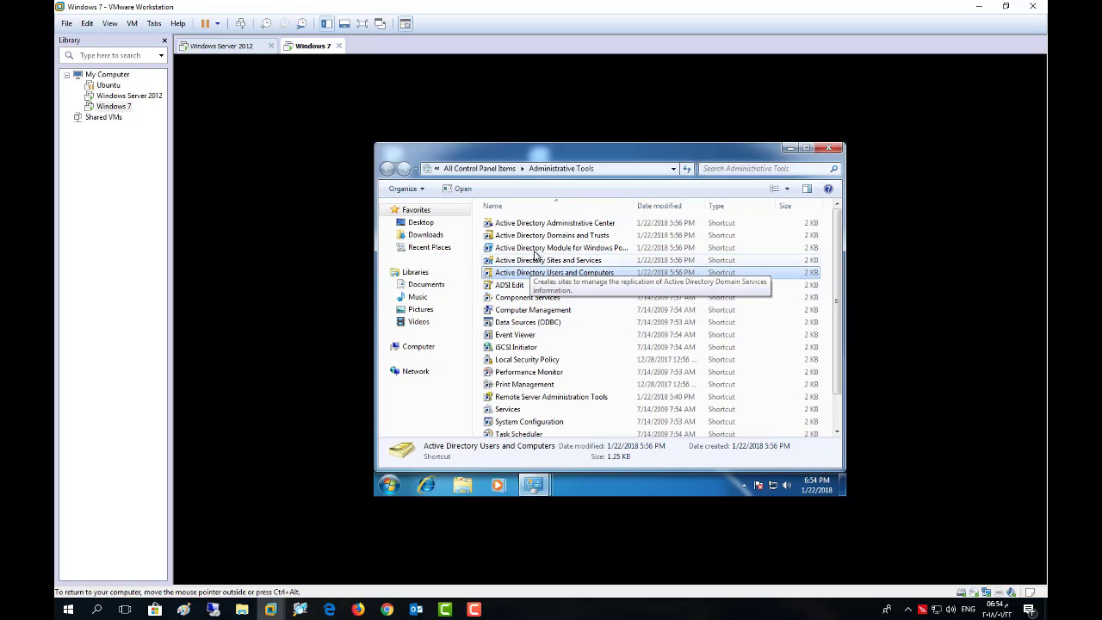
left_click(534, 223, "shift")
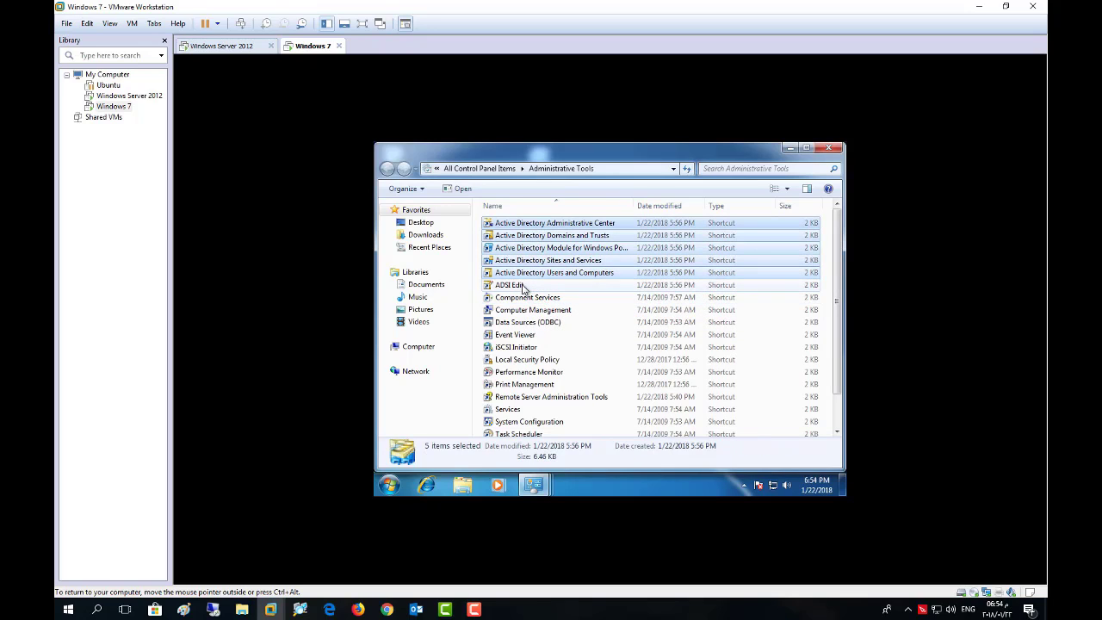
left_click(526, 286)
left_click(535, 272)
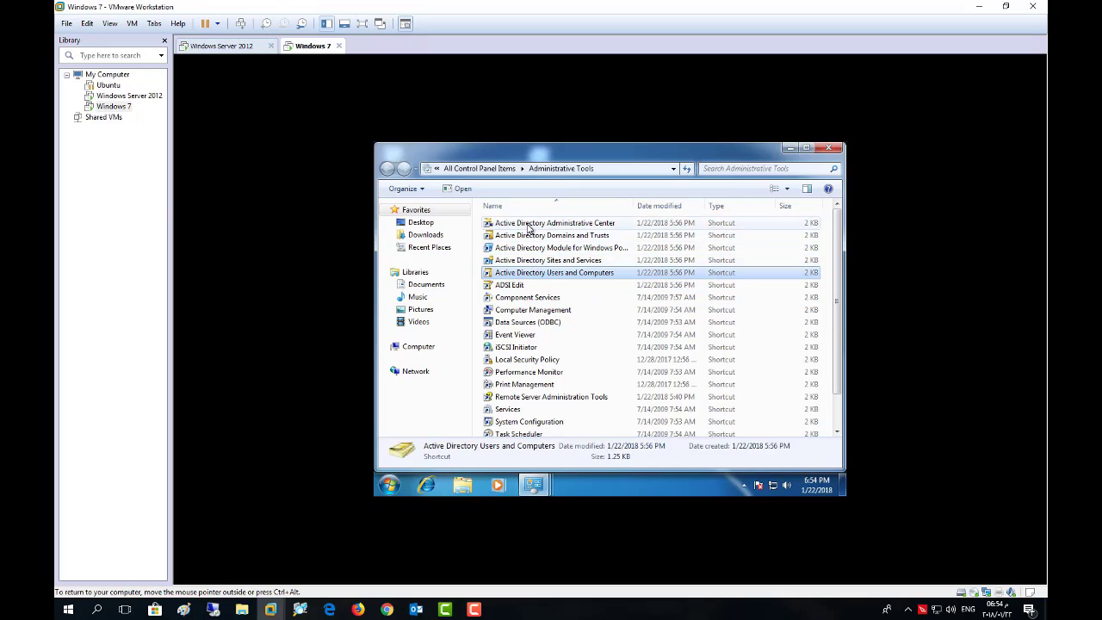
left_click(534, 224, "shift")
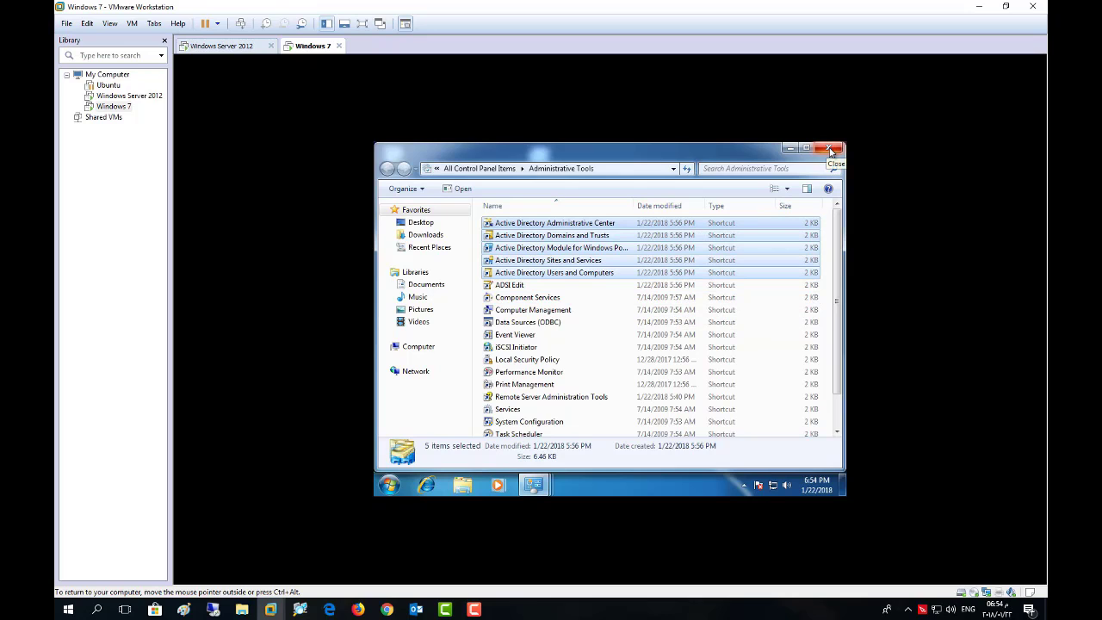
left_click(828, 151)
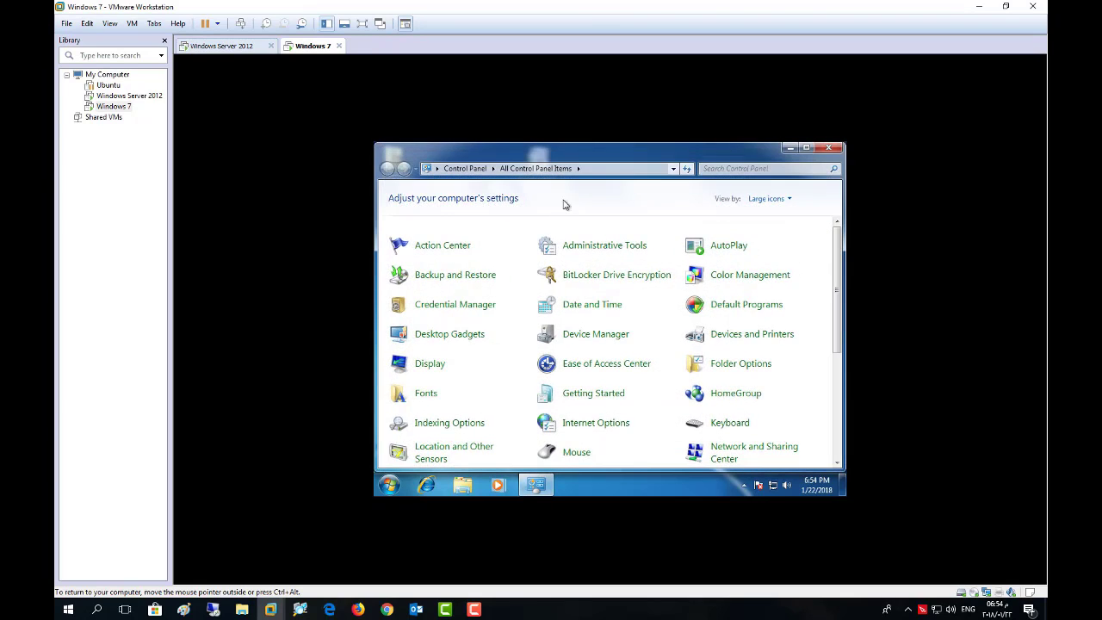
left_click(828, 148)
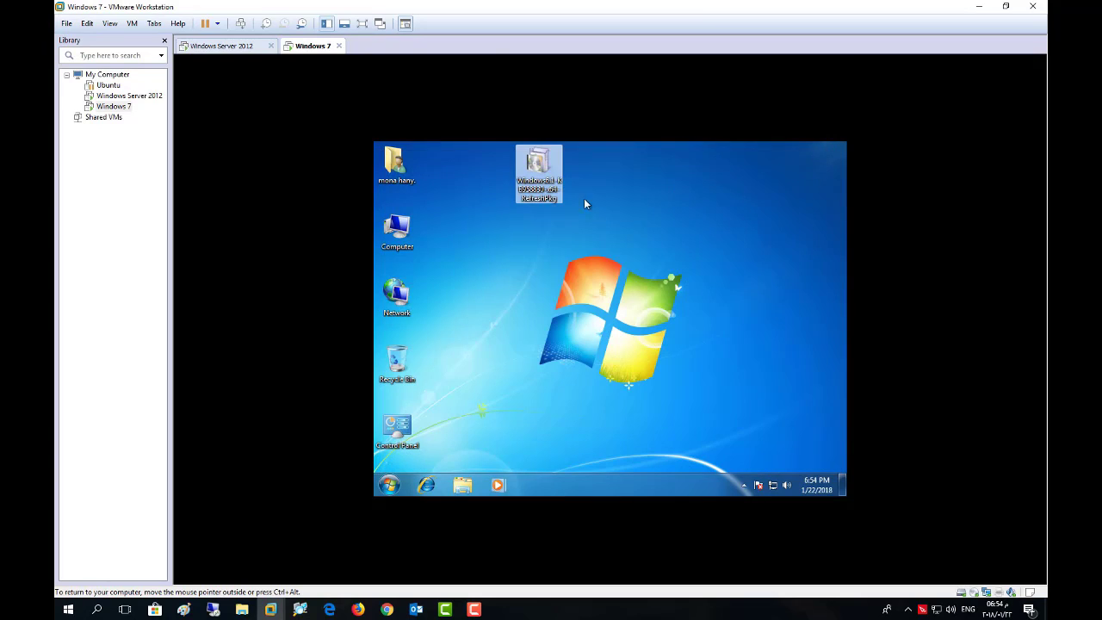
double_click(537, 176)
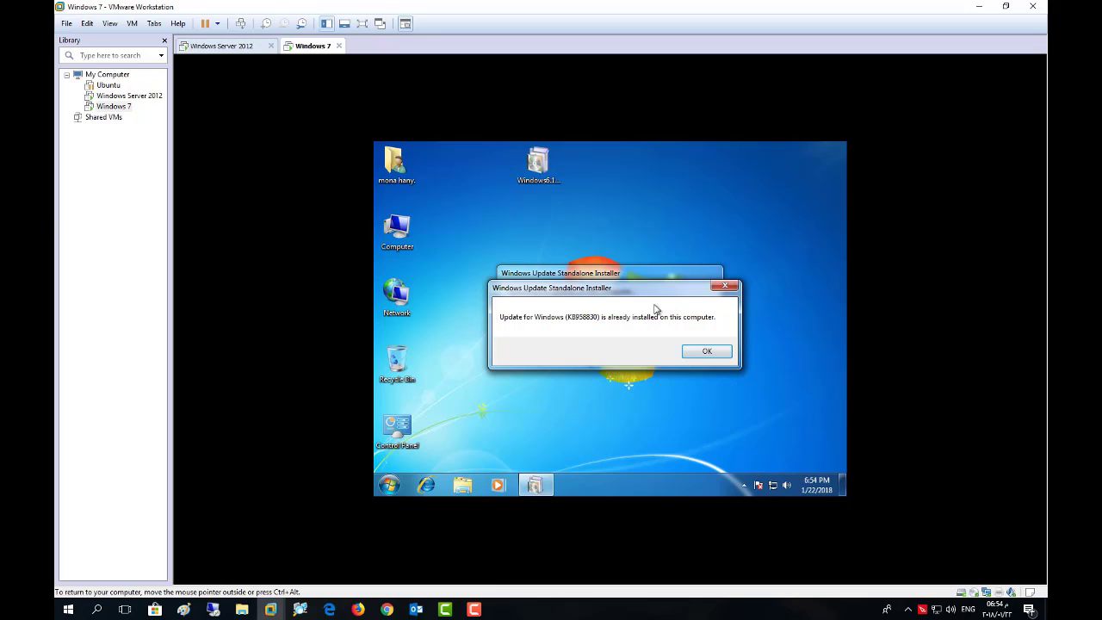
left_click(694, 351)
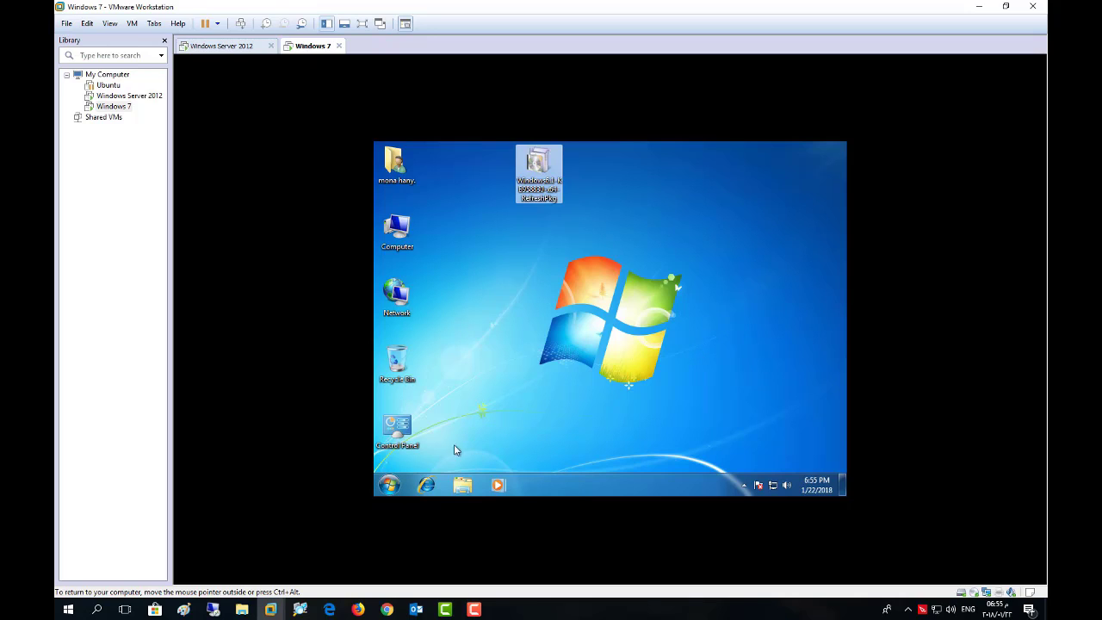
- Go from the Start menu to Control Panel and open Programs and Features
left_click(392, 486)
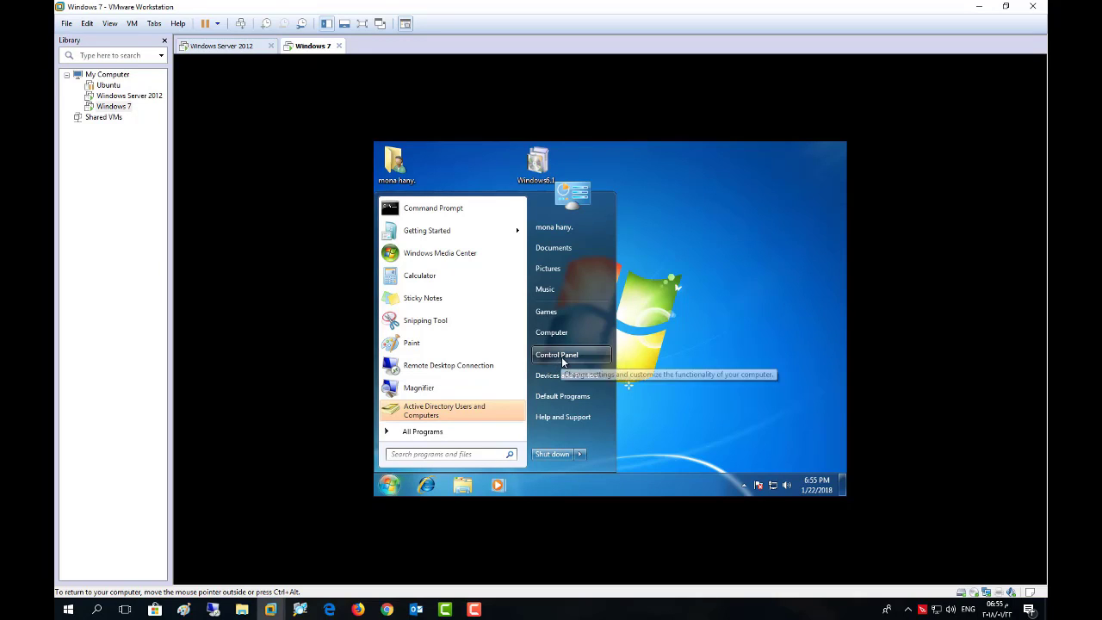
left_click(564, 356)
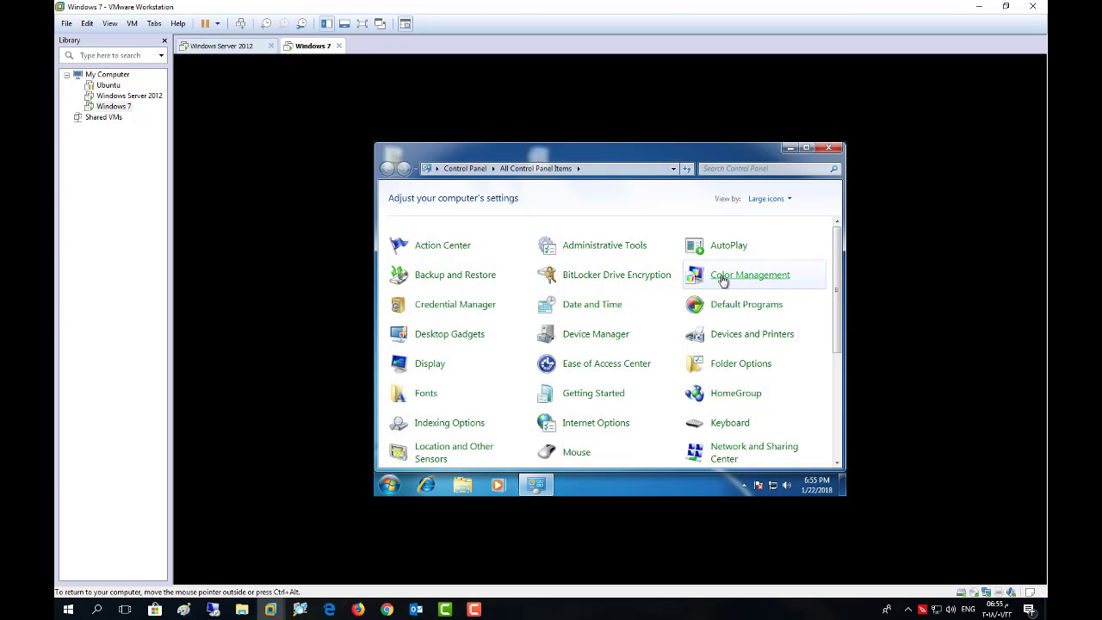
scroll(728, 305, "down", 2)
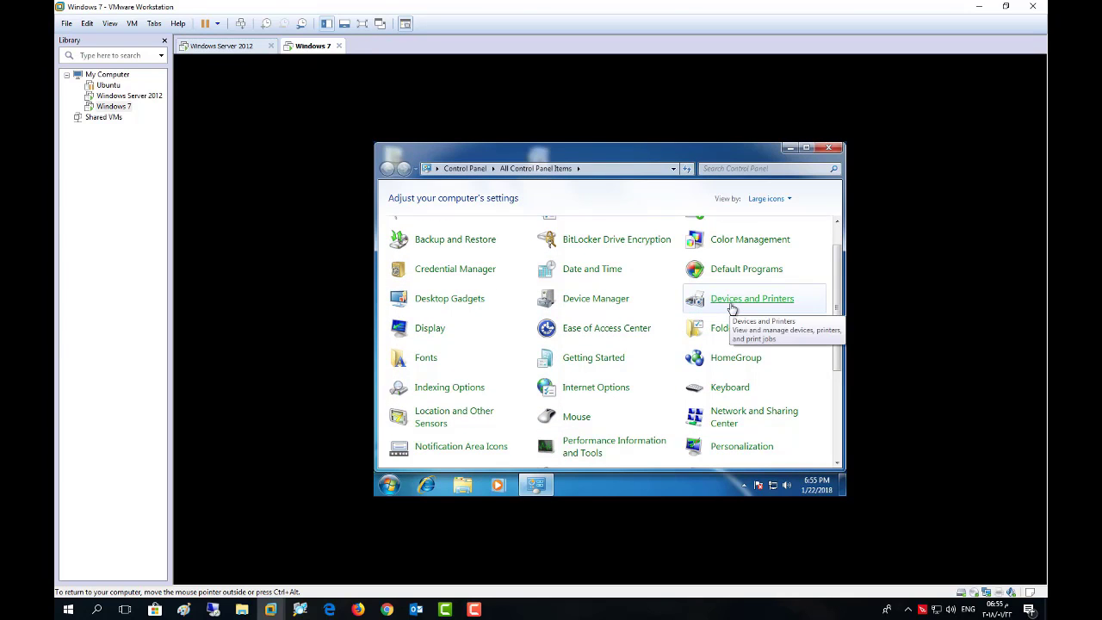
scroll(730, 308, "down", 1)
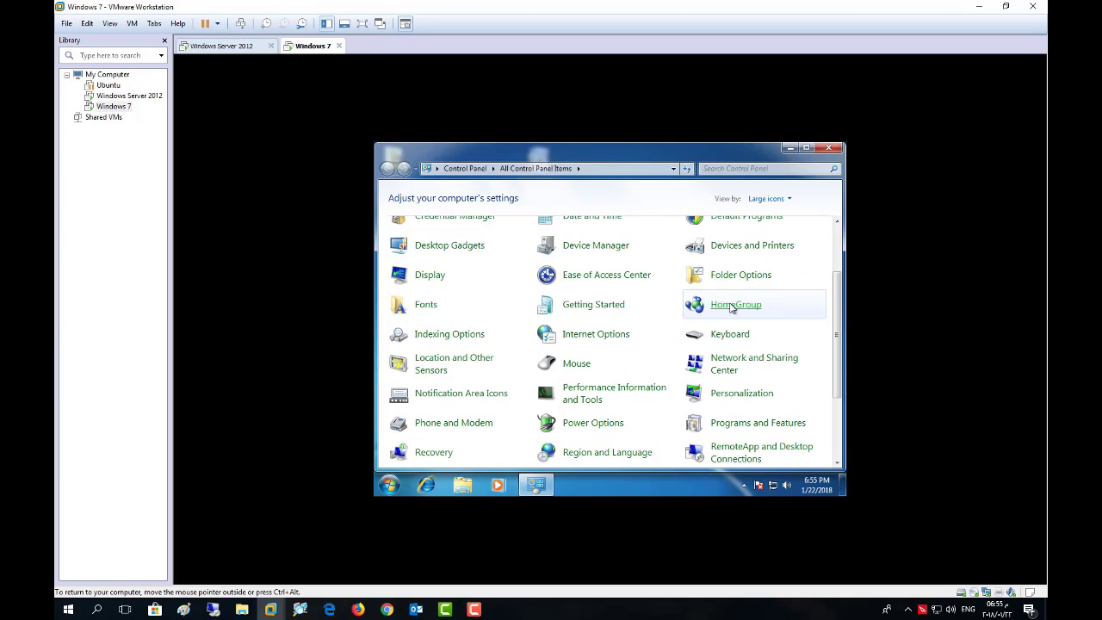
left_click(737, 426)
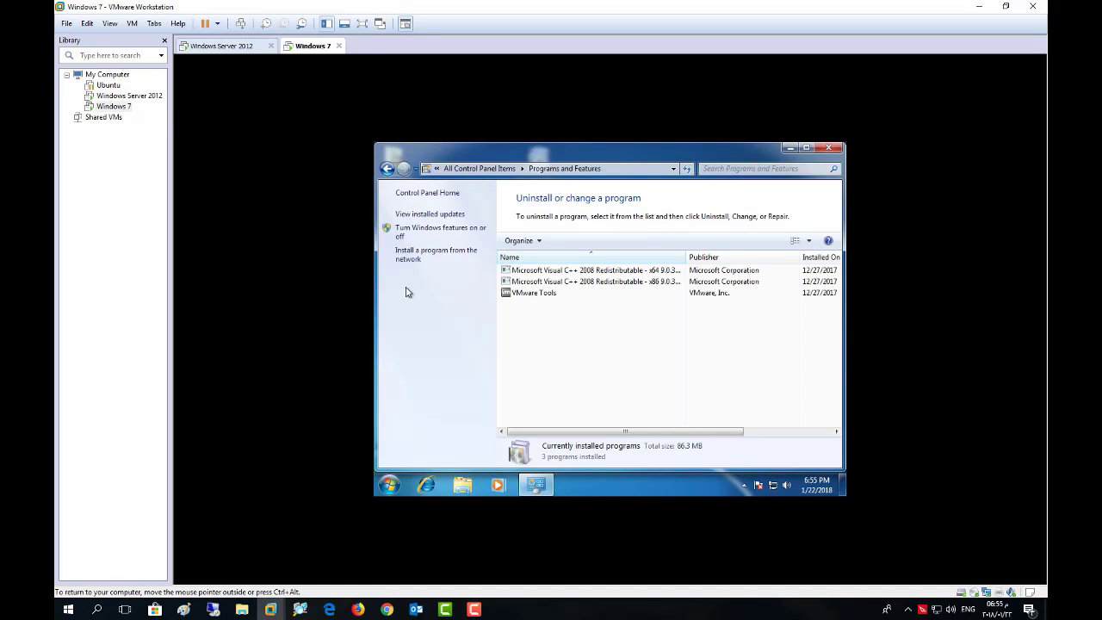
- Open 'Turn Windows features on or off' and expand Remote Server Administration Tools and Feature Administration Tools
left_click(433, 235)
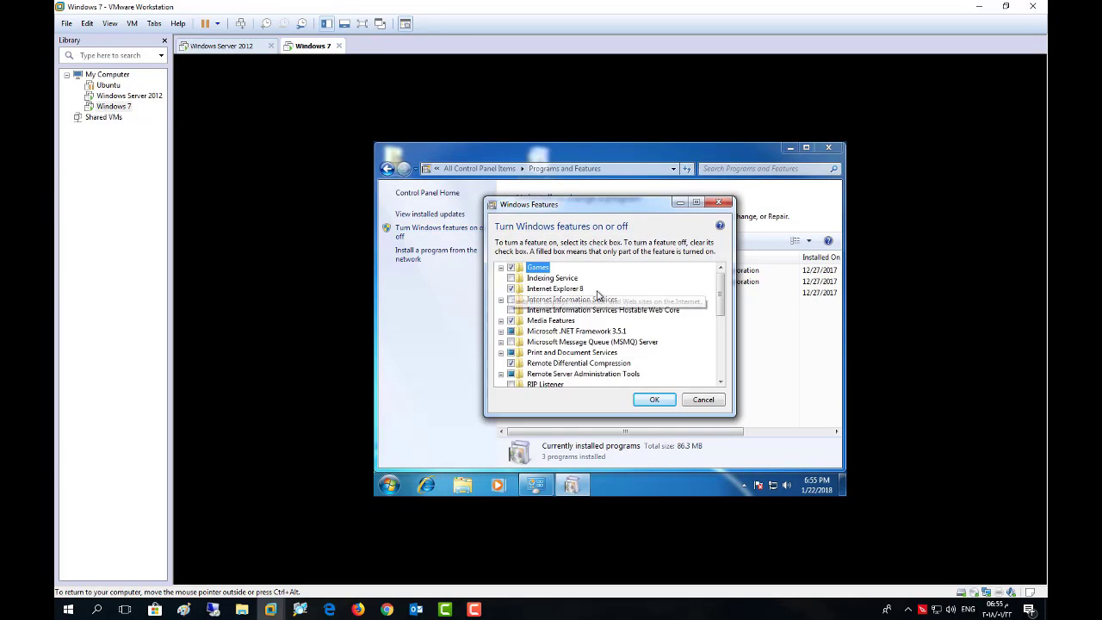
scroll(600, 307, "down", 1)
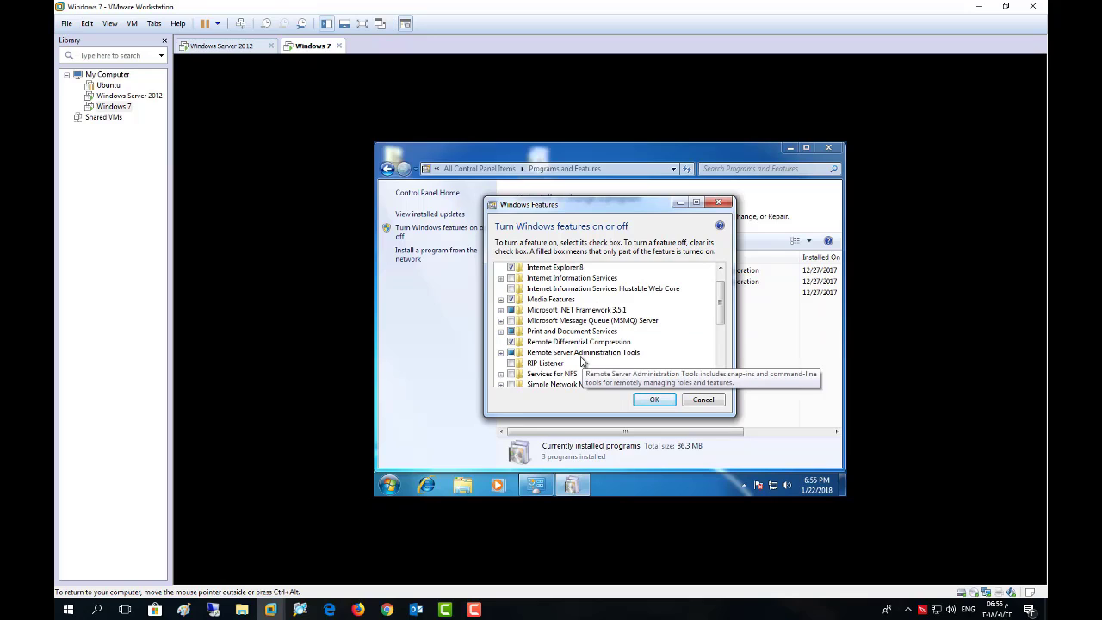
scroll(564, 362, "down", 1)
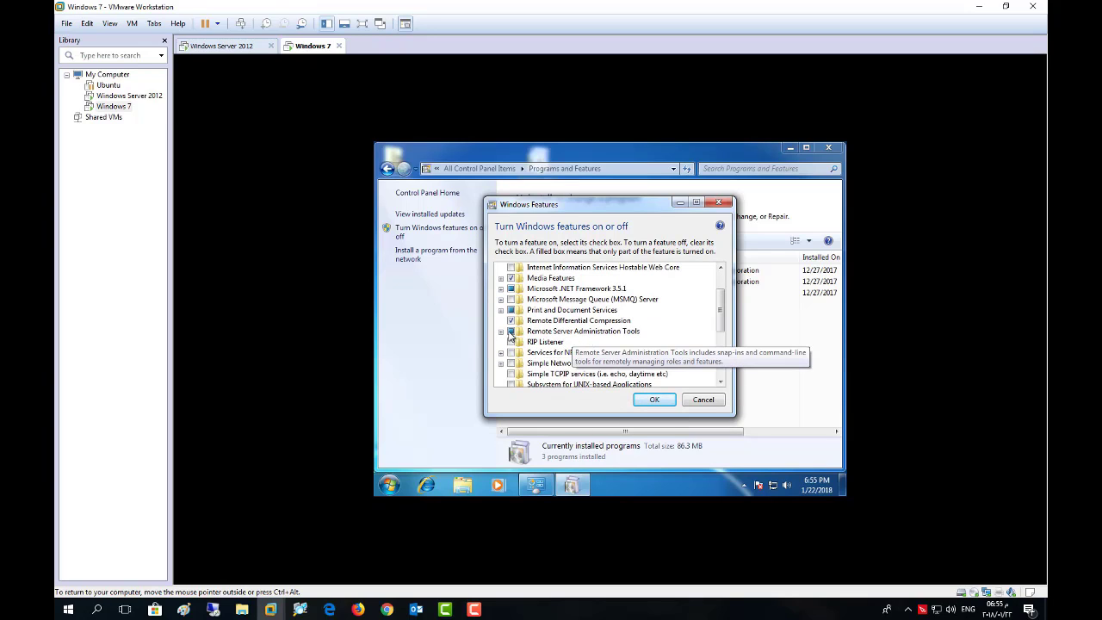
left_click(501, 331)
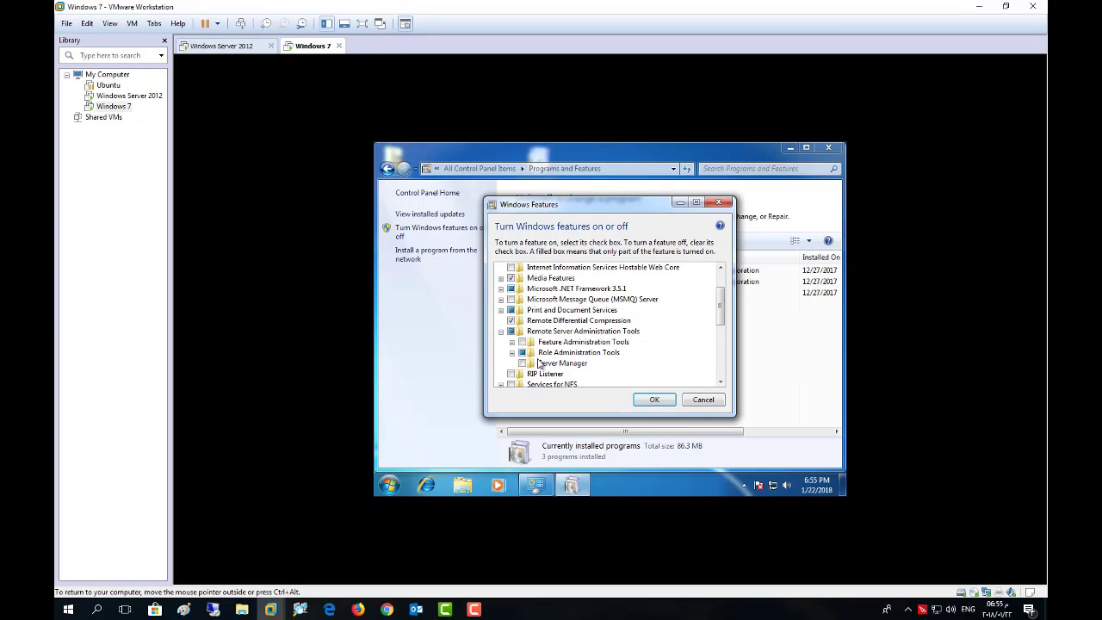
left_click(512, 343)
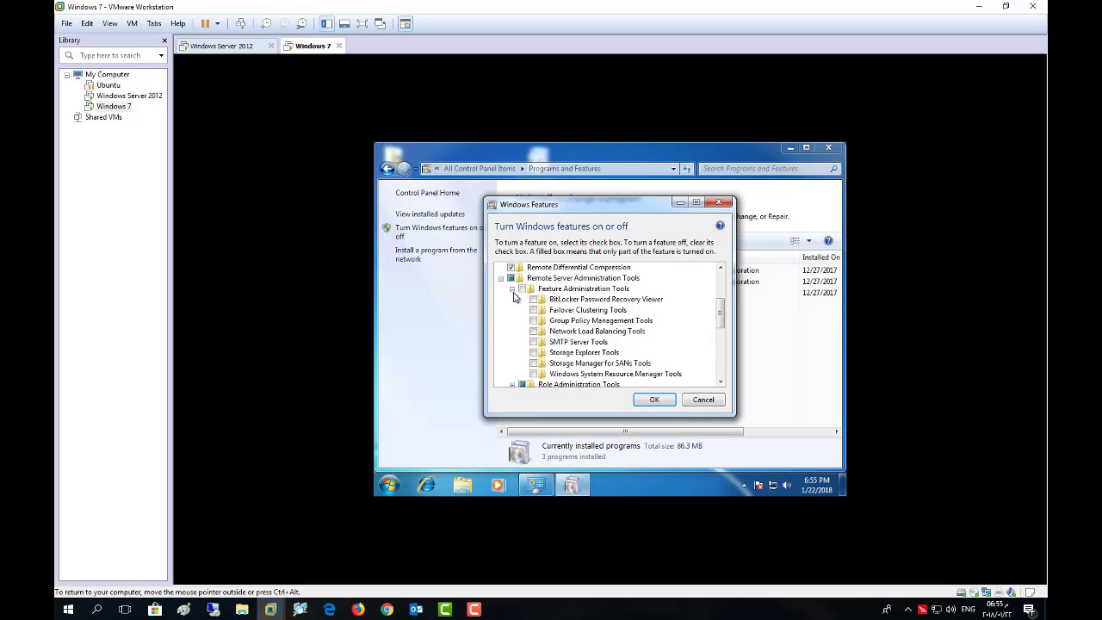
scroll(544, 327, "down", 2)
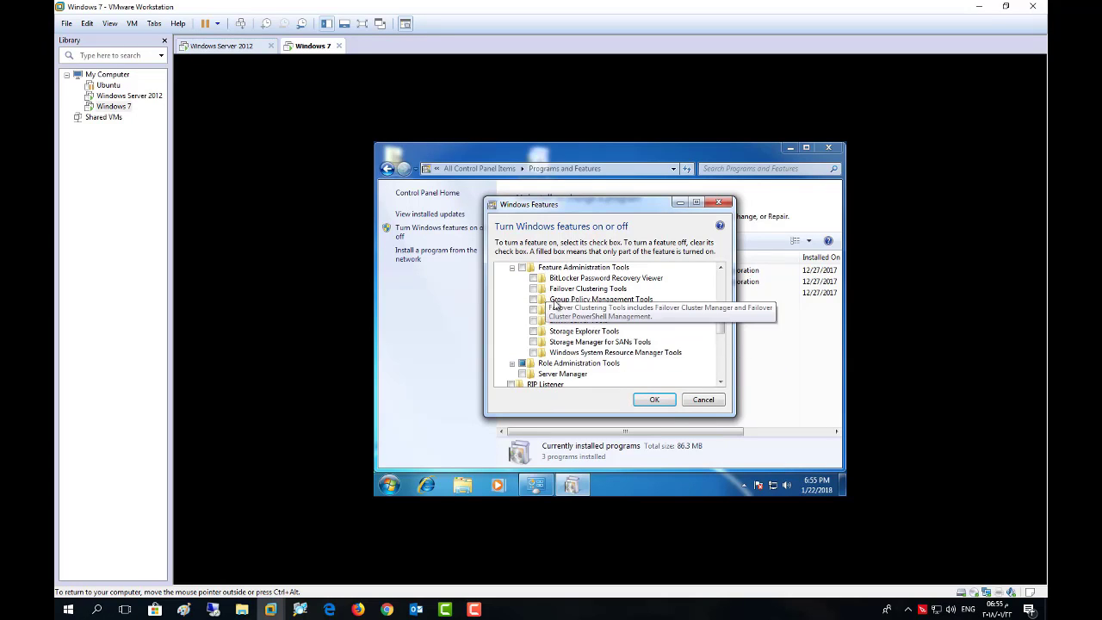
- Check the Server Manager tools list on the Windows Server 2012 virtual machine
left_click(238, 48)
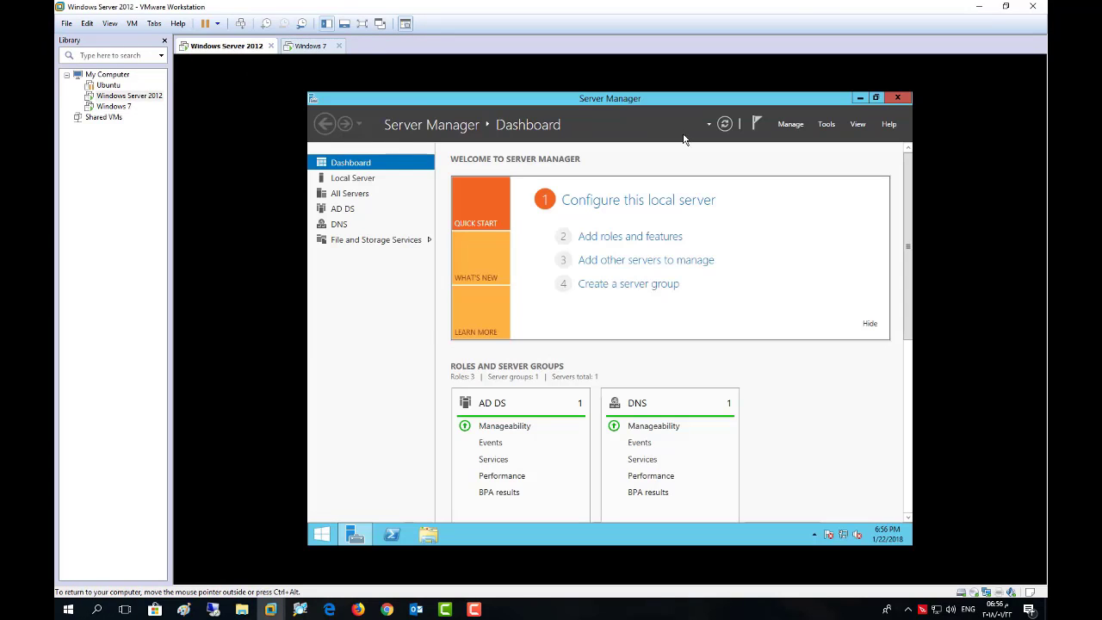
left_click(822, 129)
left_click(793, 127)
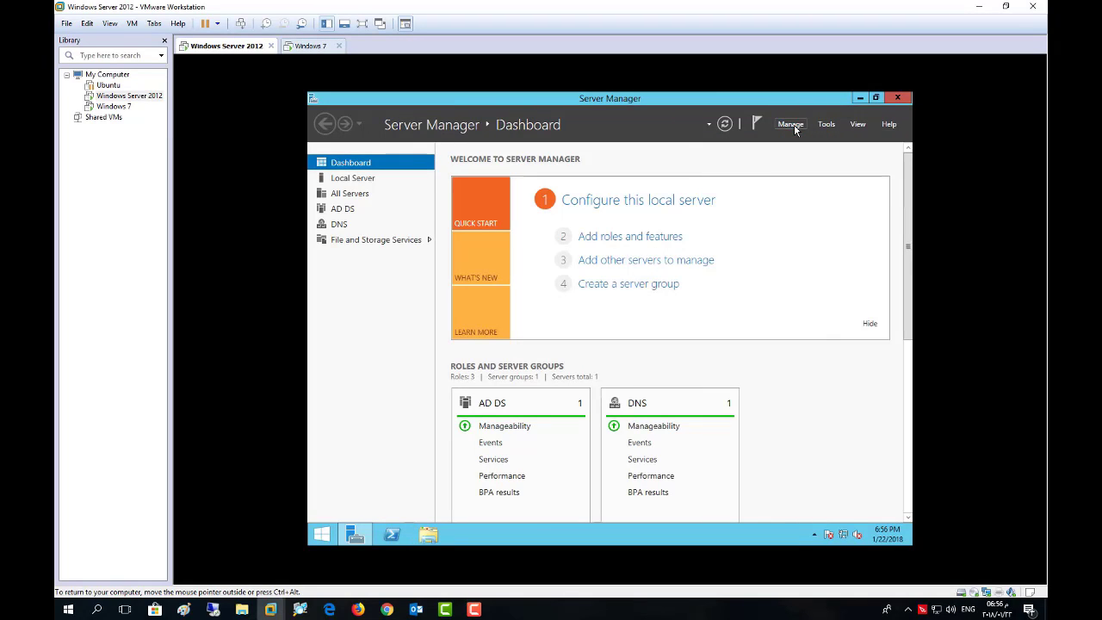
left_click(792, 126)
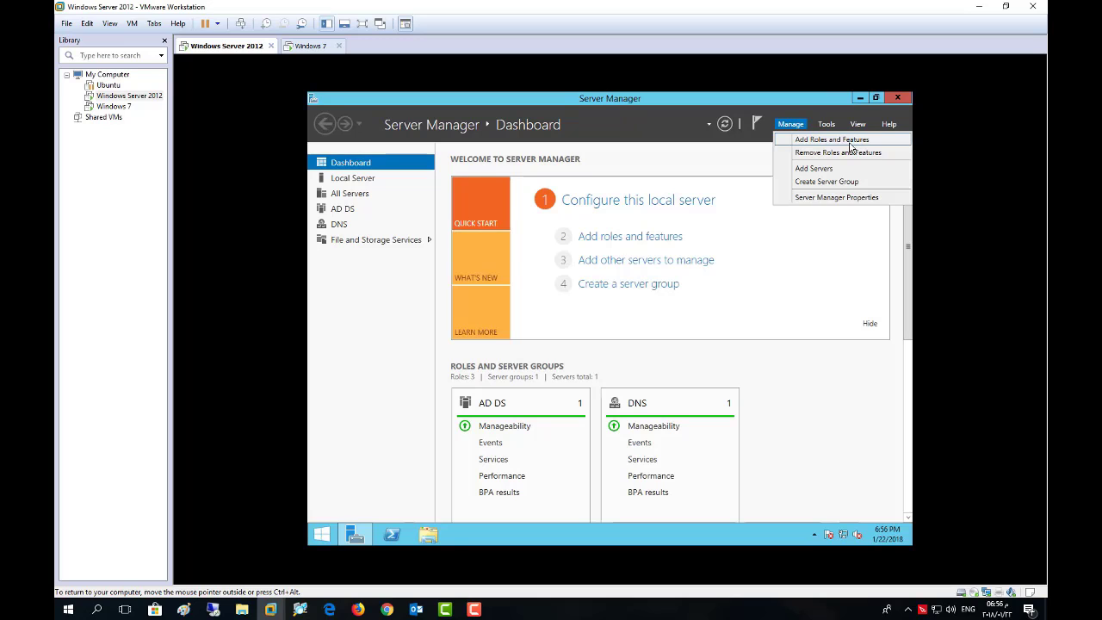
- Back on Windows 7, minimize Programs and Features, reposition Windows Features, and expand Remote Server Administration Tools
left_click(310, 46)
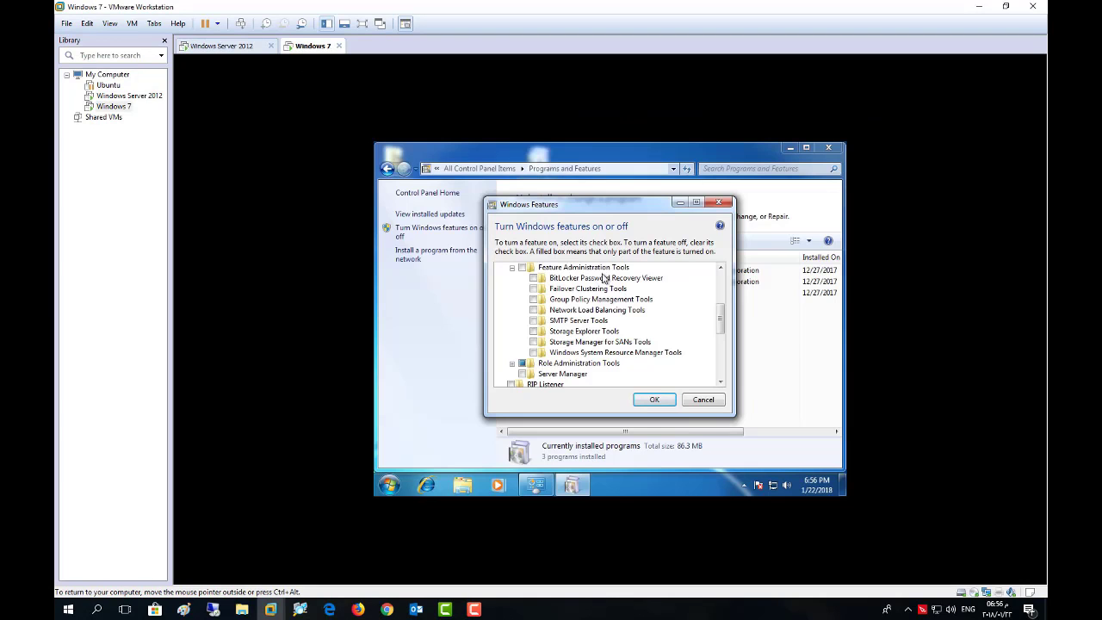
scroll(510, 297, "up", 1)
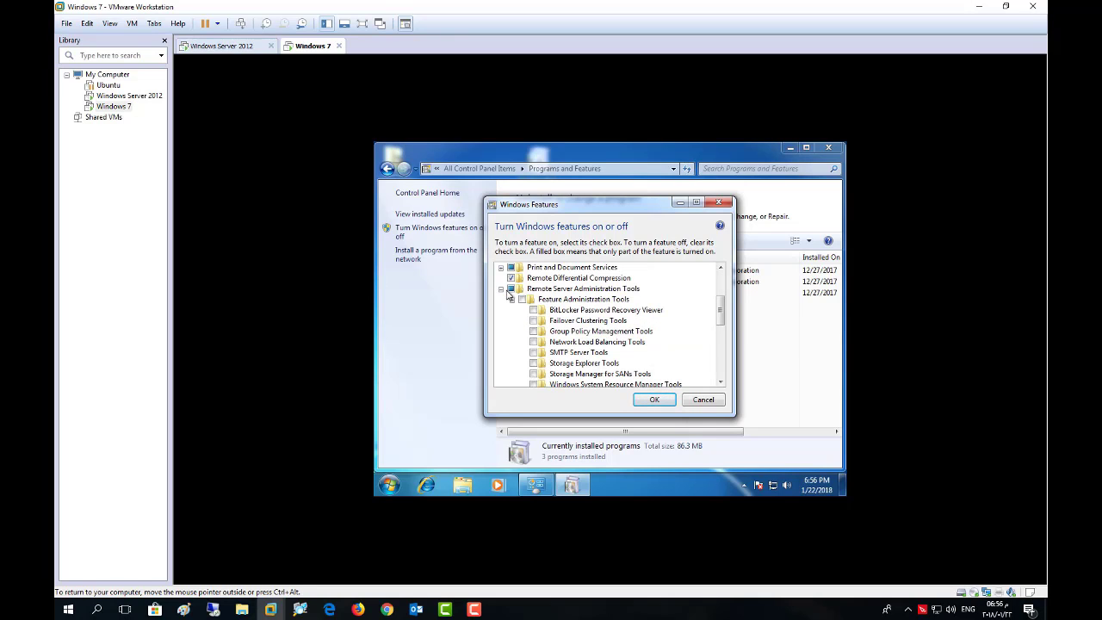
left_click_drag(618, 210, 643, 200)
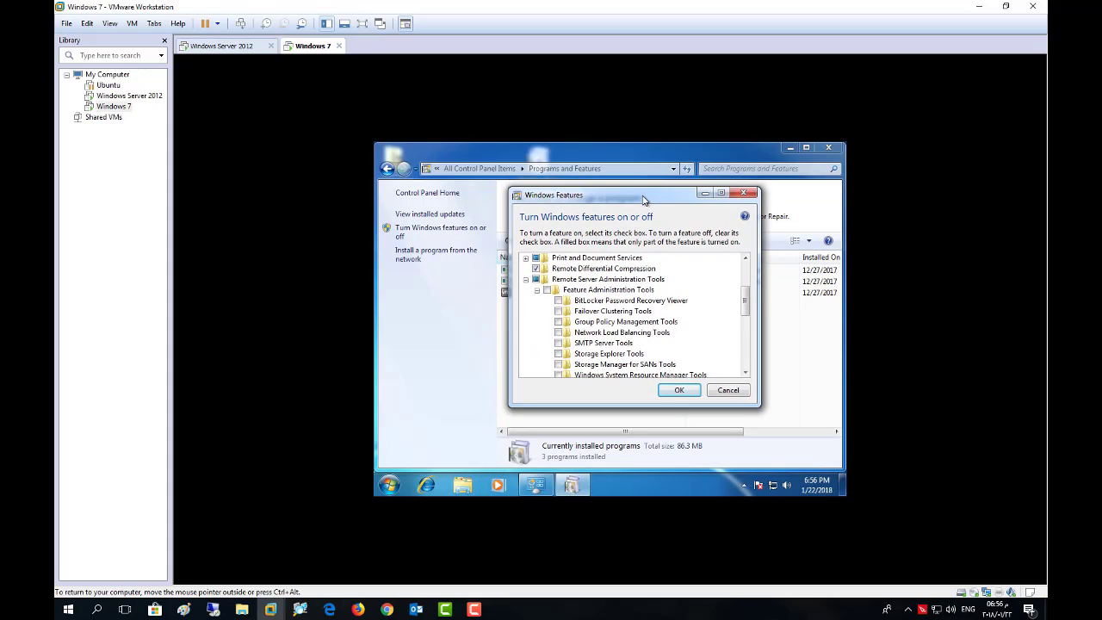
left_click(526, 279)
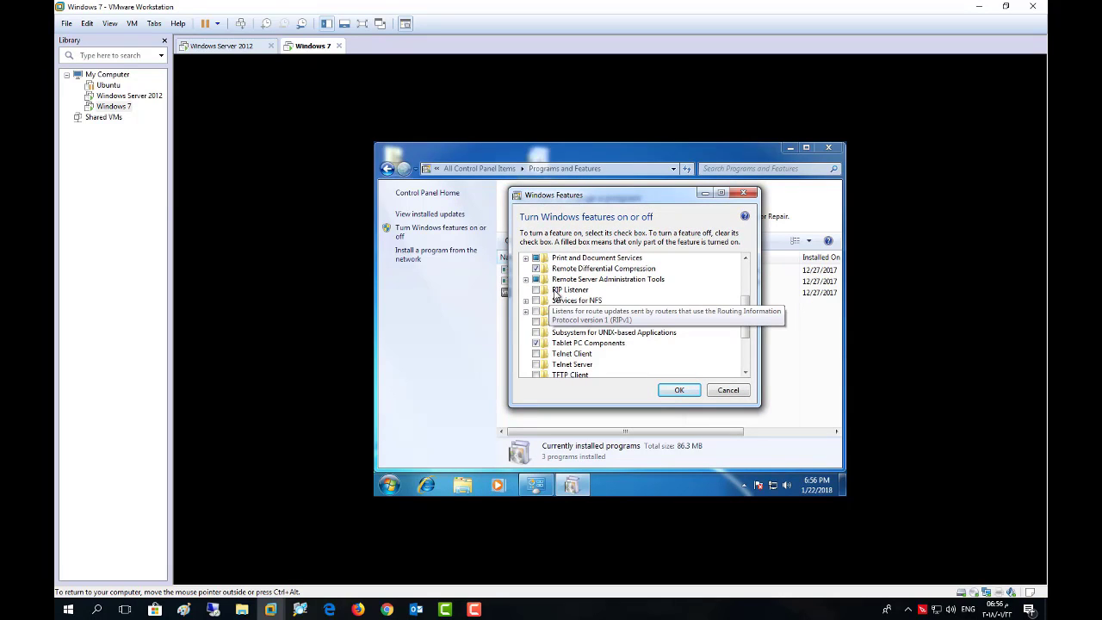
left_click(790, 148)
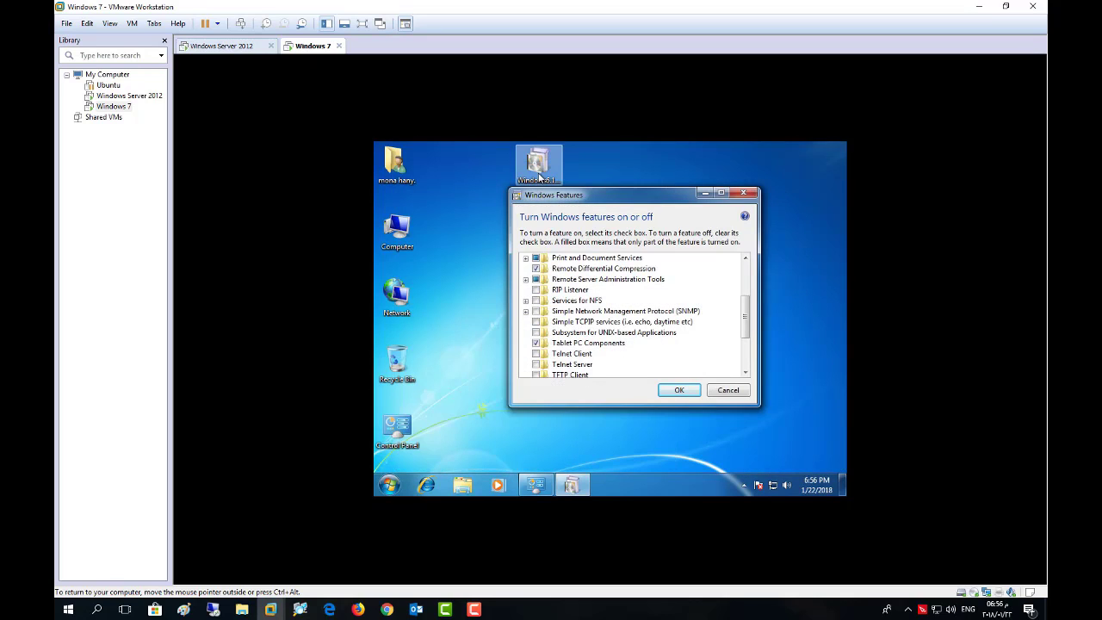
left_click_drag(540, 176, 453, 206)
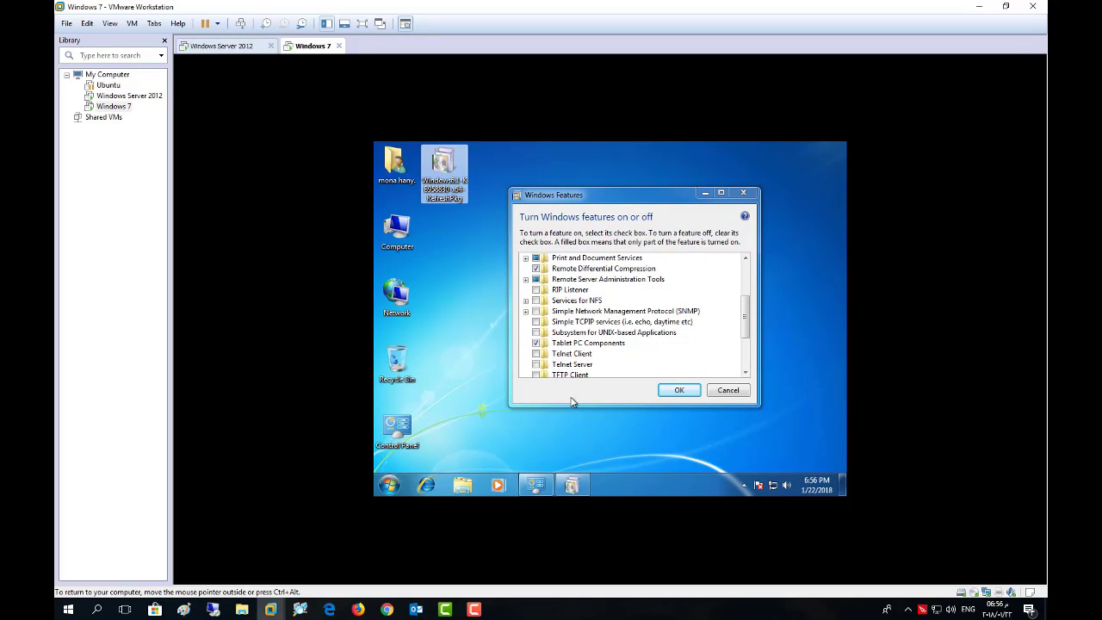
left_click(583, 281)
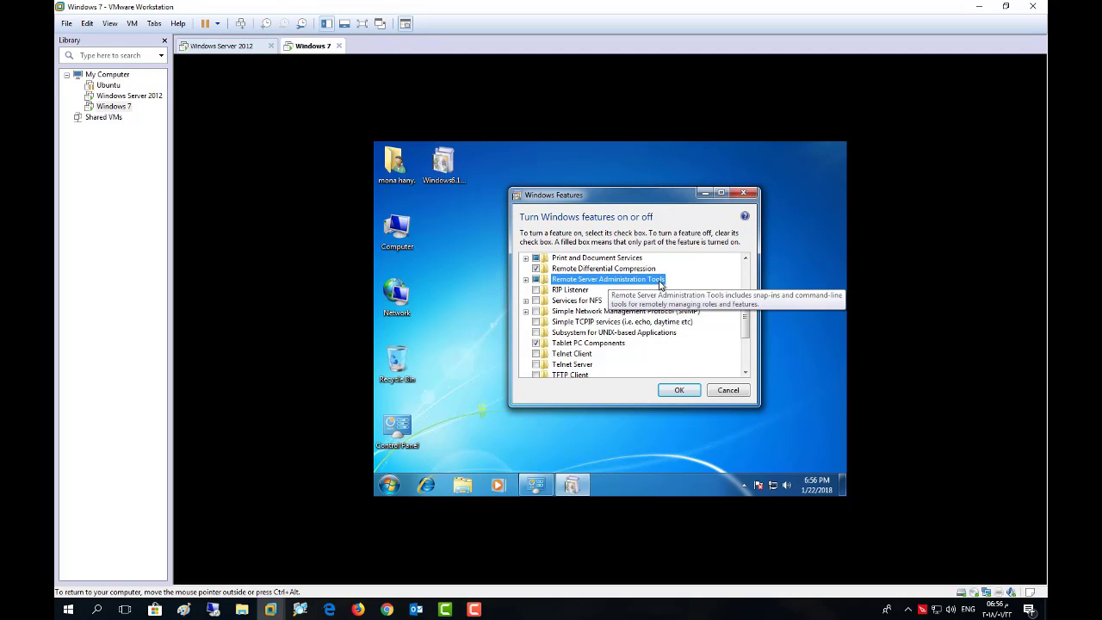
left_click(526, 279)
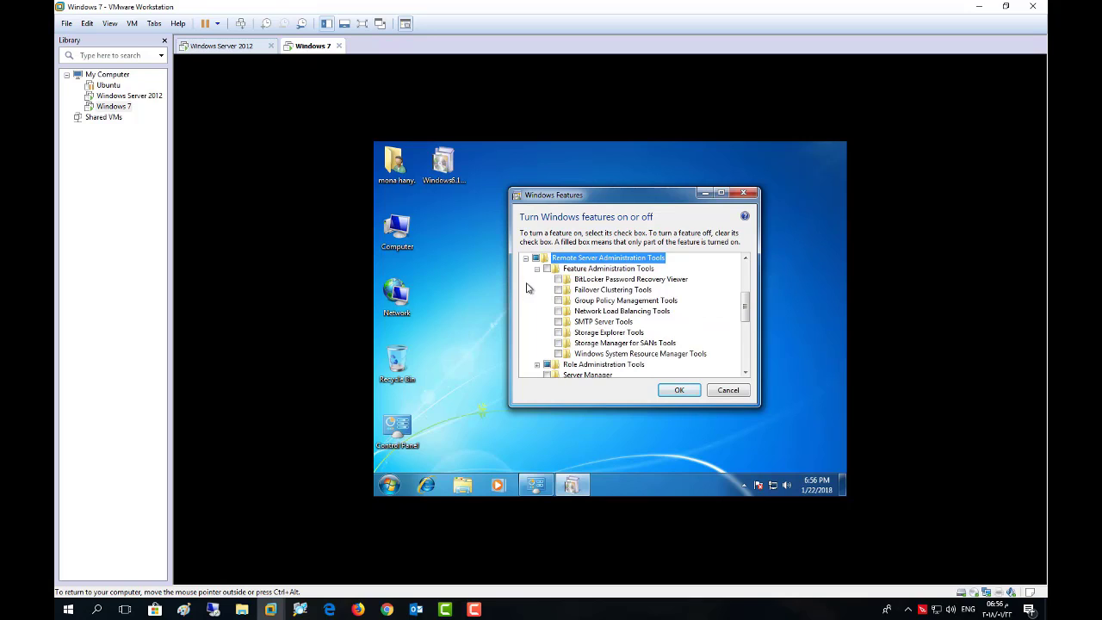
- Expand Role Administration Tools and AD DS and AD LDS Tools to confirm they're ticked, then cancel Windows Features
left_click(536, 269)
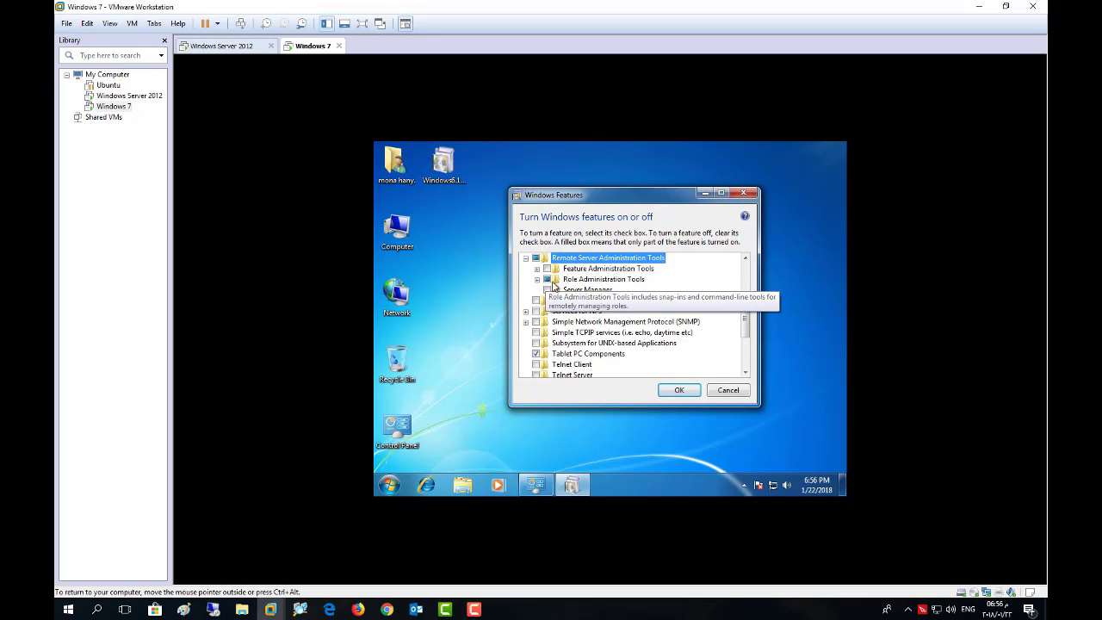
left_click(537, 280)
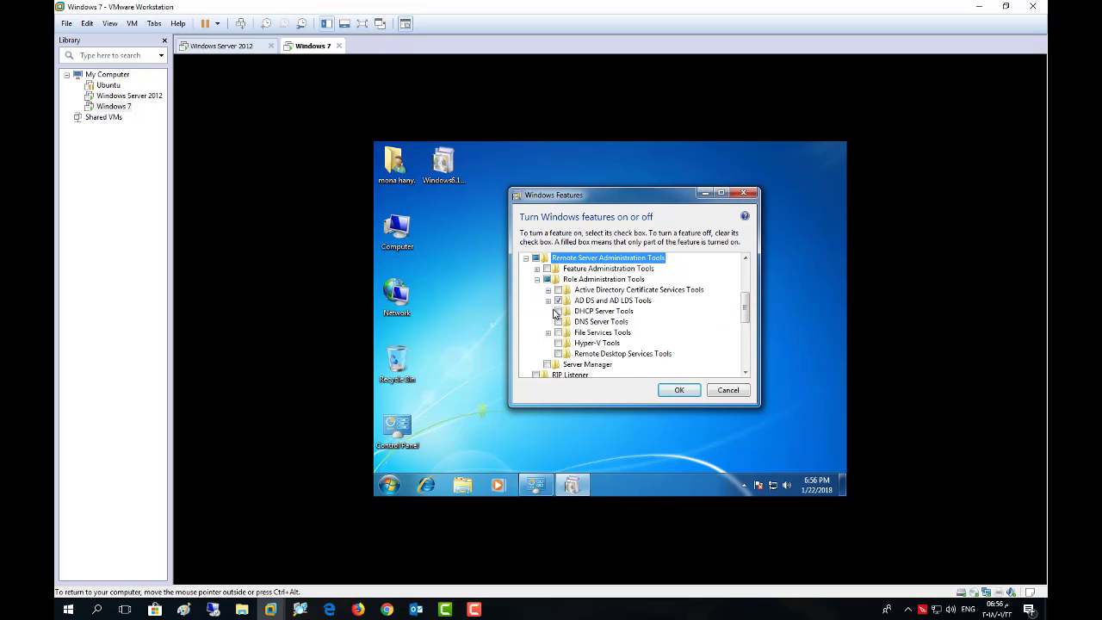
left_click(548, 300)
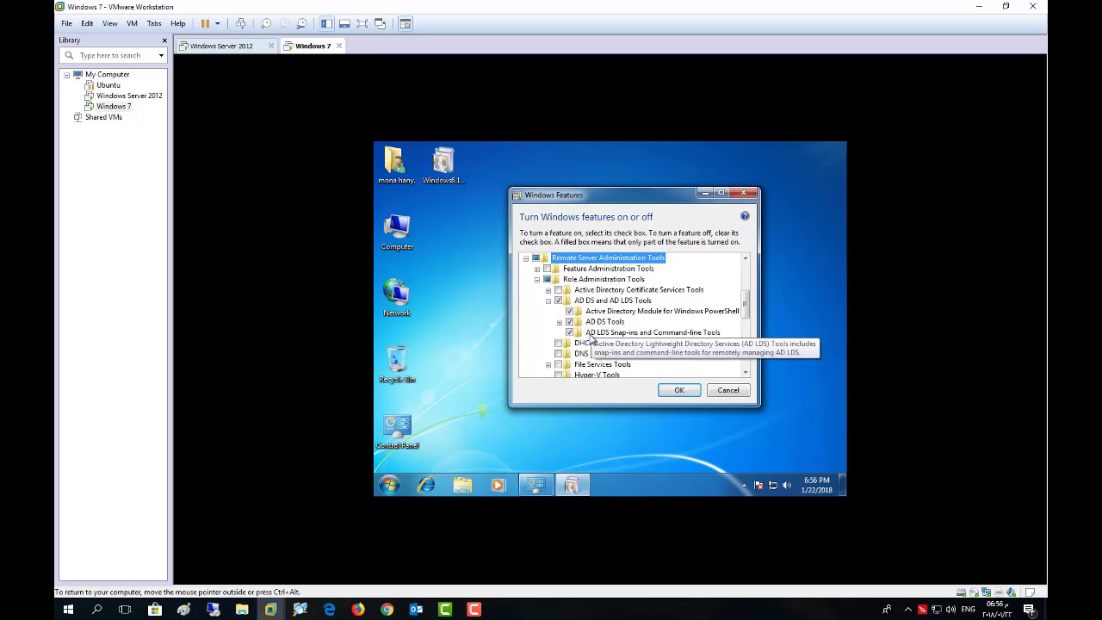
scroll(593, 339, "down", 2)
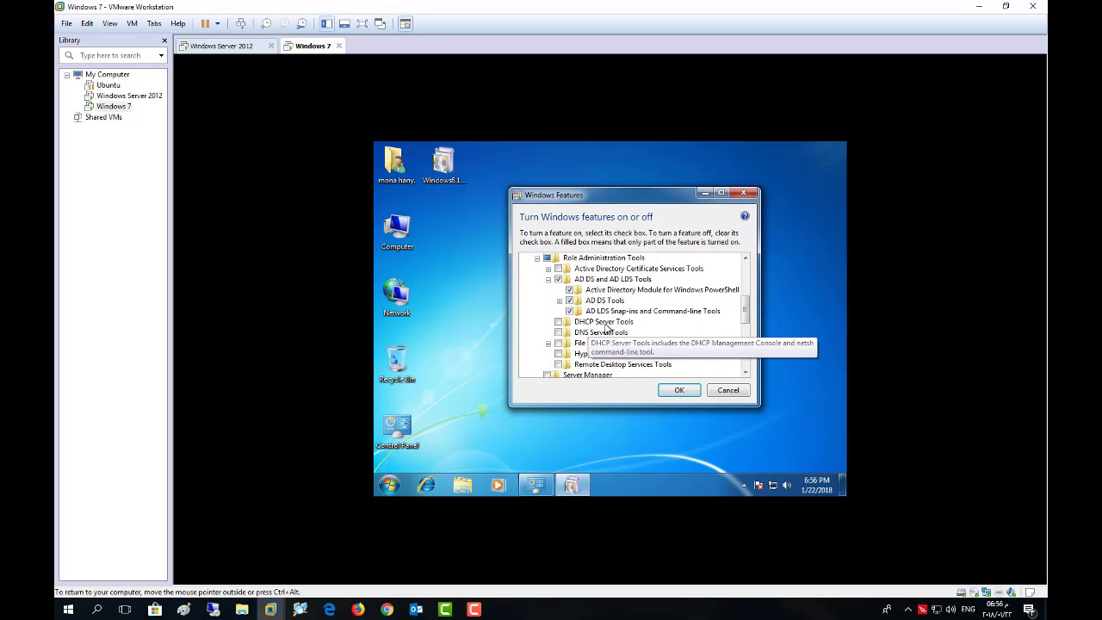
scroll(605, 352, "down", 2)
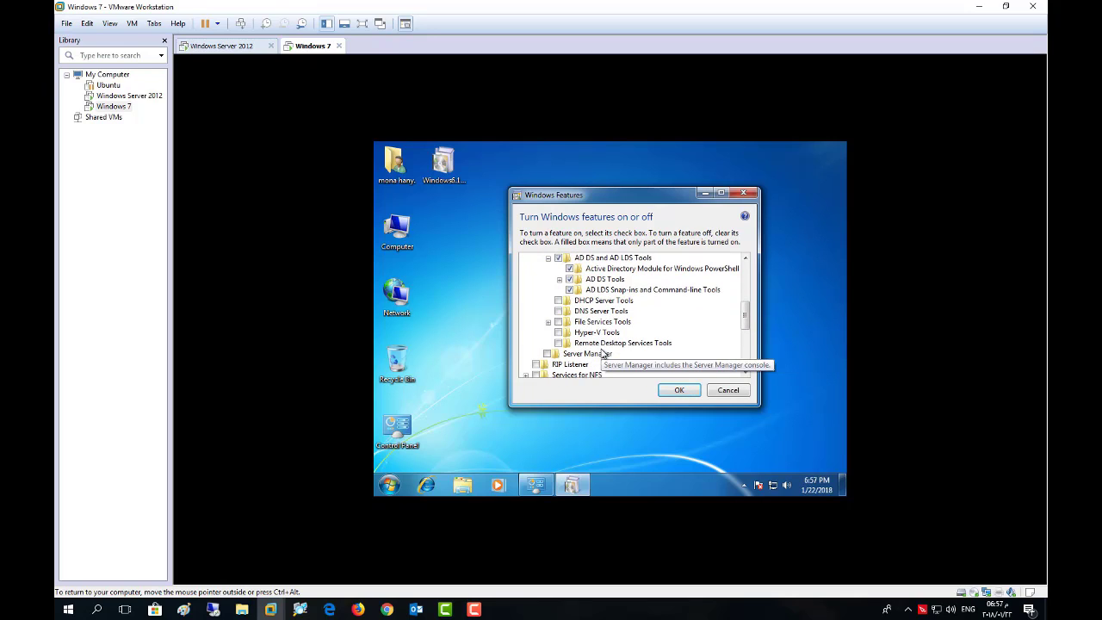
scroll(604, 353, "up", 2)
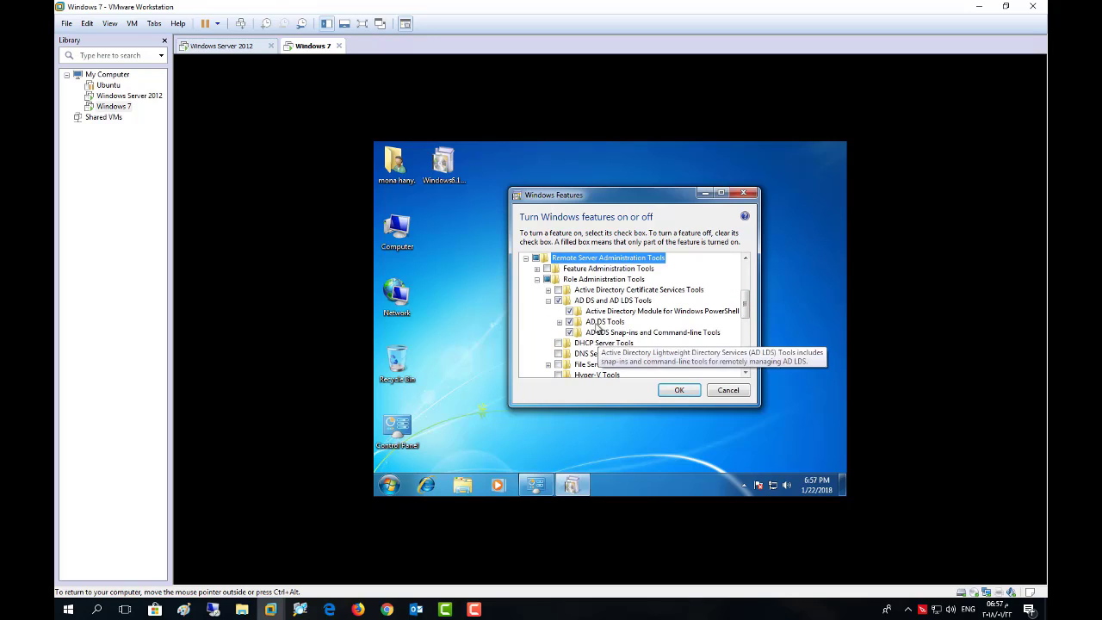
left_click(679, 392)
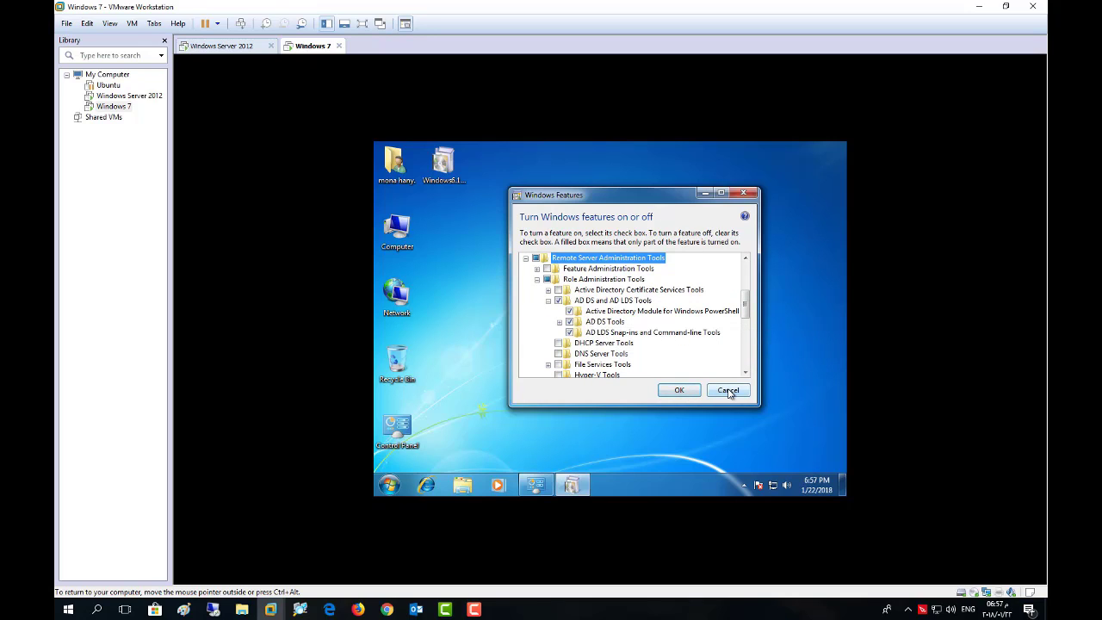
left_click(729, 392)
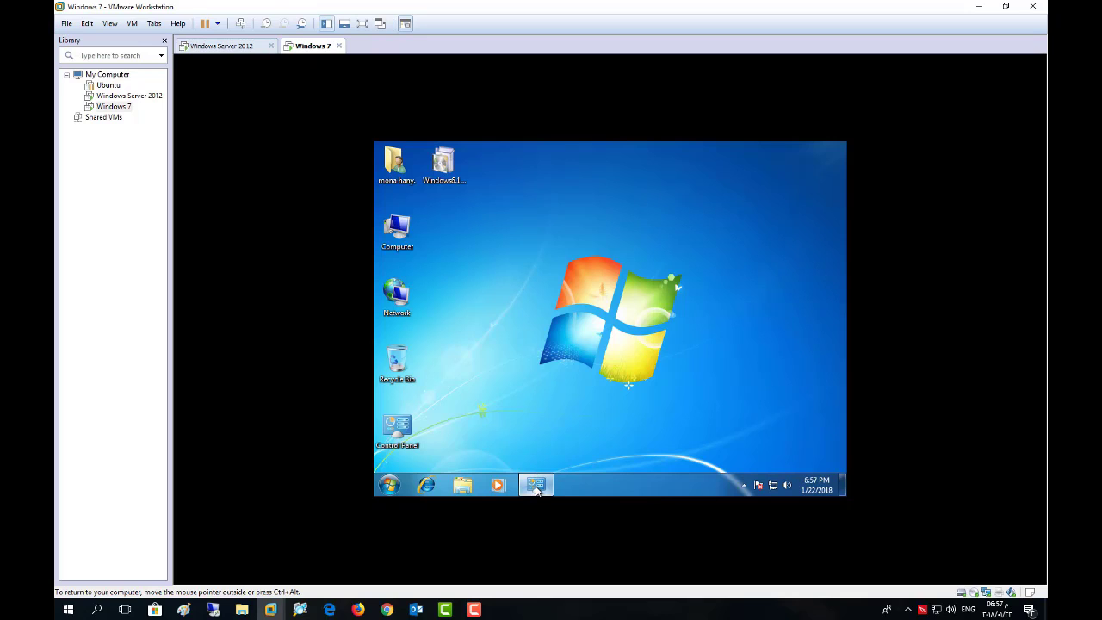
- Restore and close Programs and Features, then open Administrative Tools through Start and Control Panel
mouse_move(536, 490)
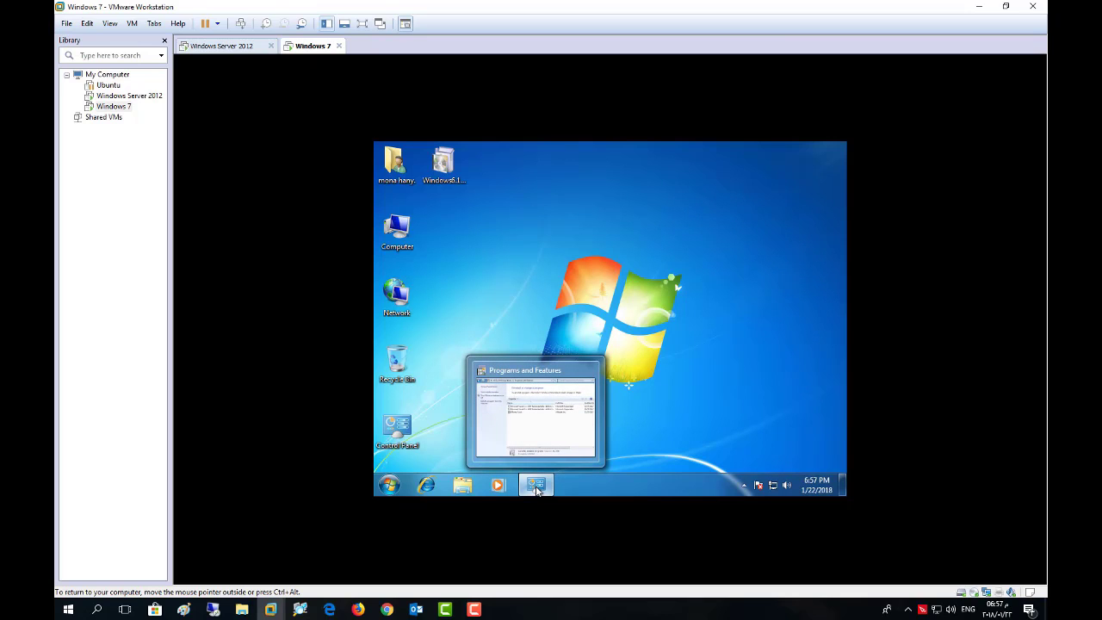
left_click(536, 489)
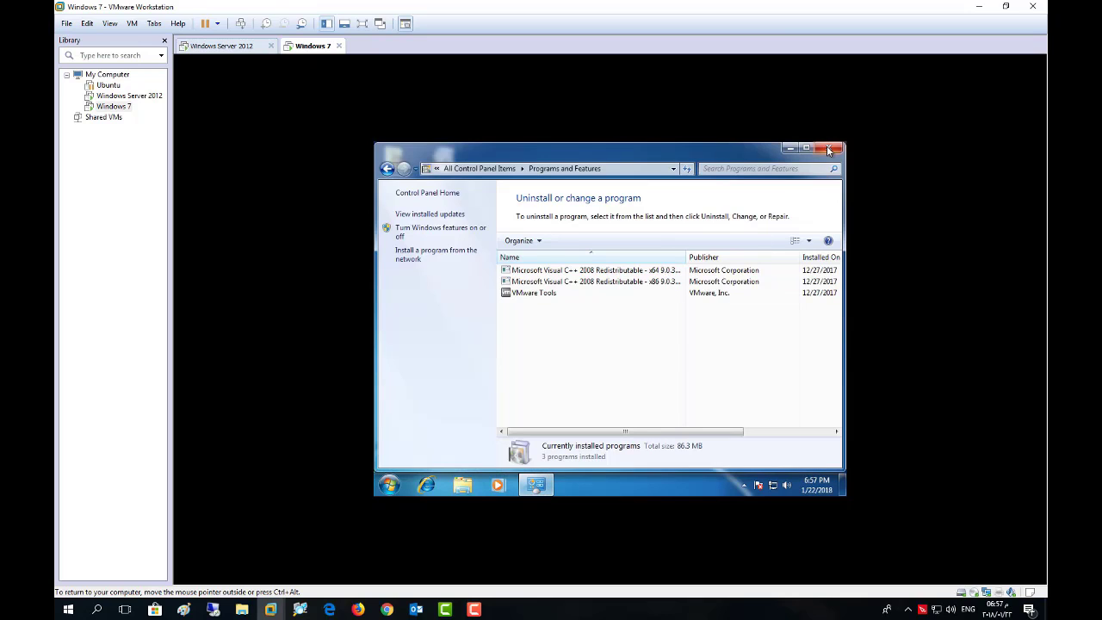
left_click(833, 149)
left_click(388, 486)
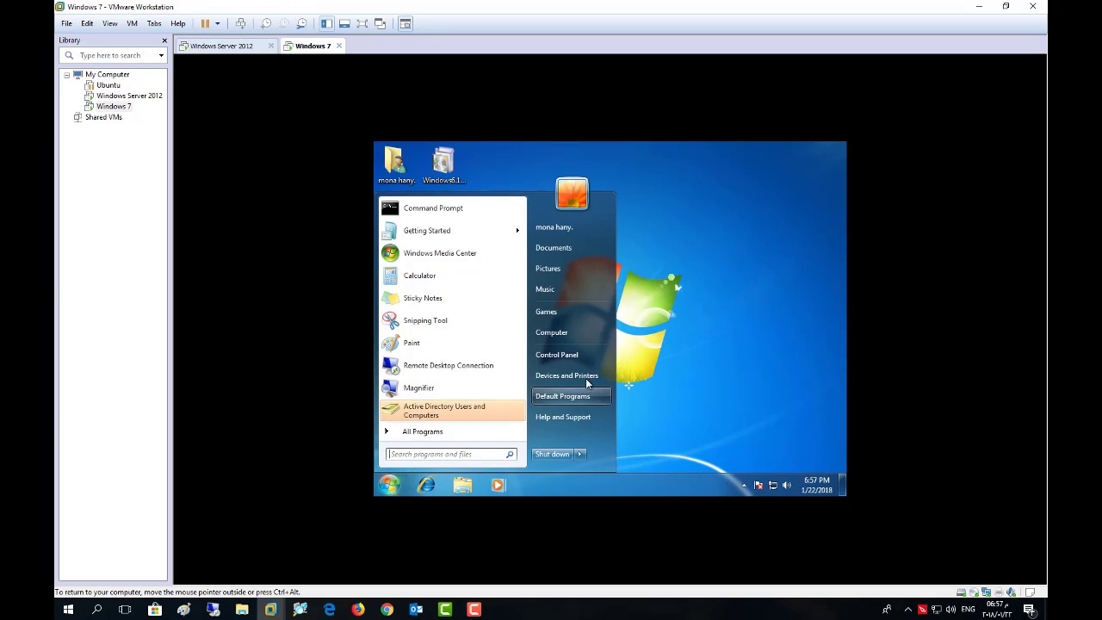
left_click(571, 355)
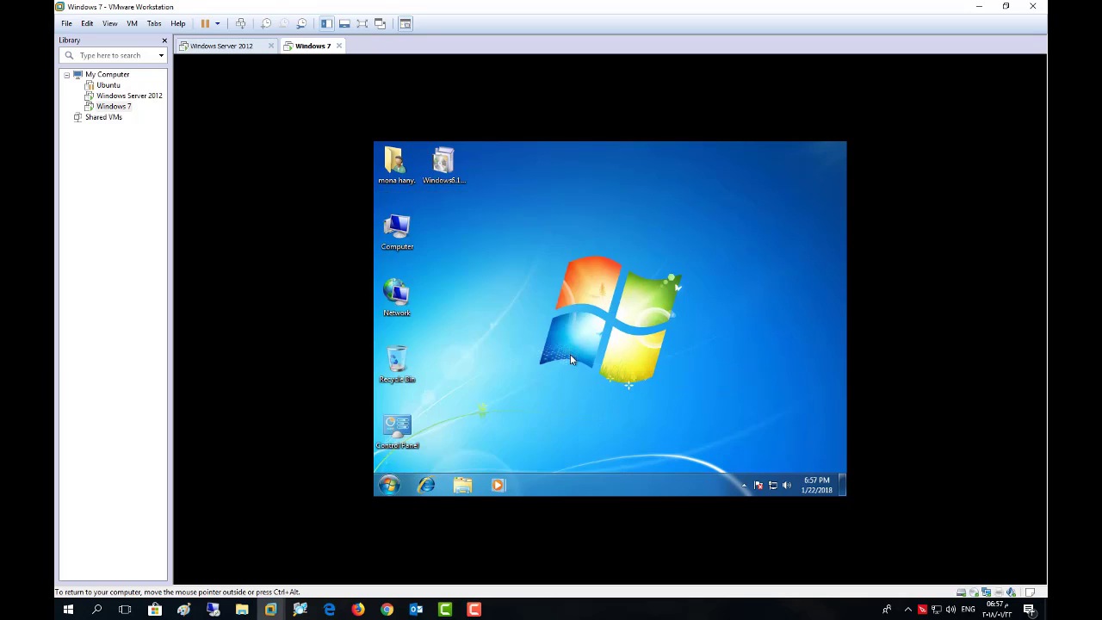
left_click(573, 248)
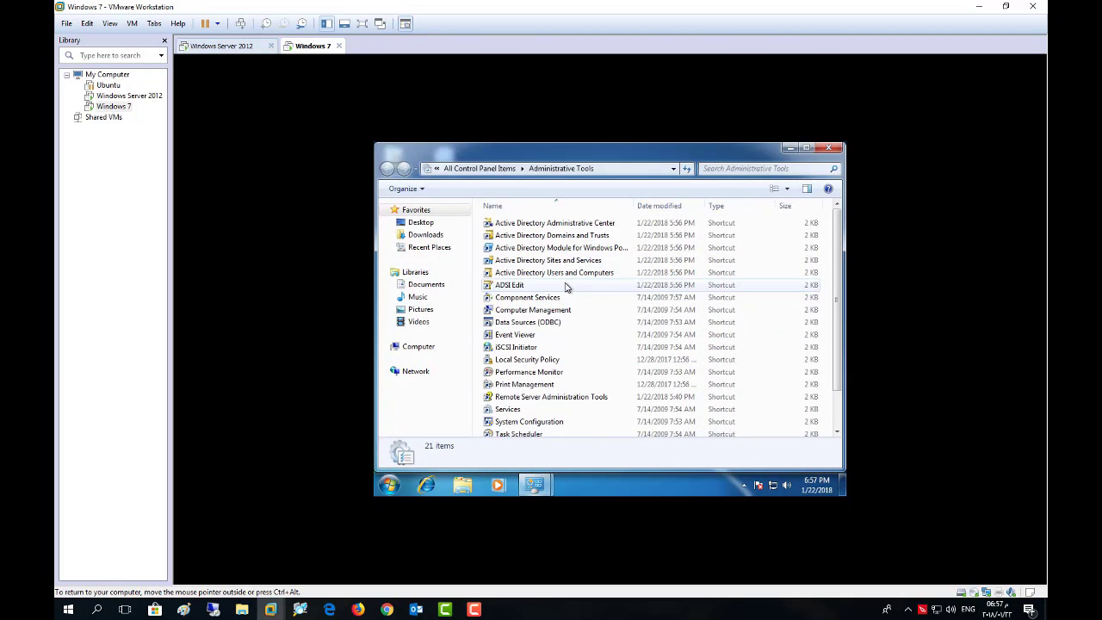
- Launch Active Directory Users and Computers on Windows 7 and compare it with the Server 2012 copy from Server Manager Tools
left_click(544, 273)
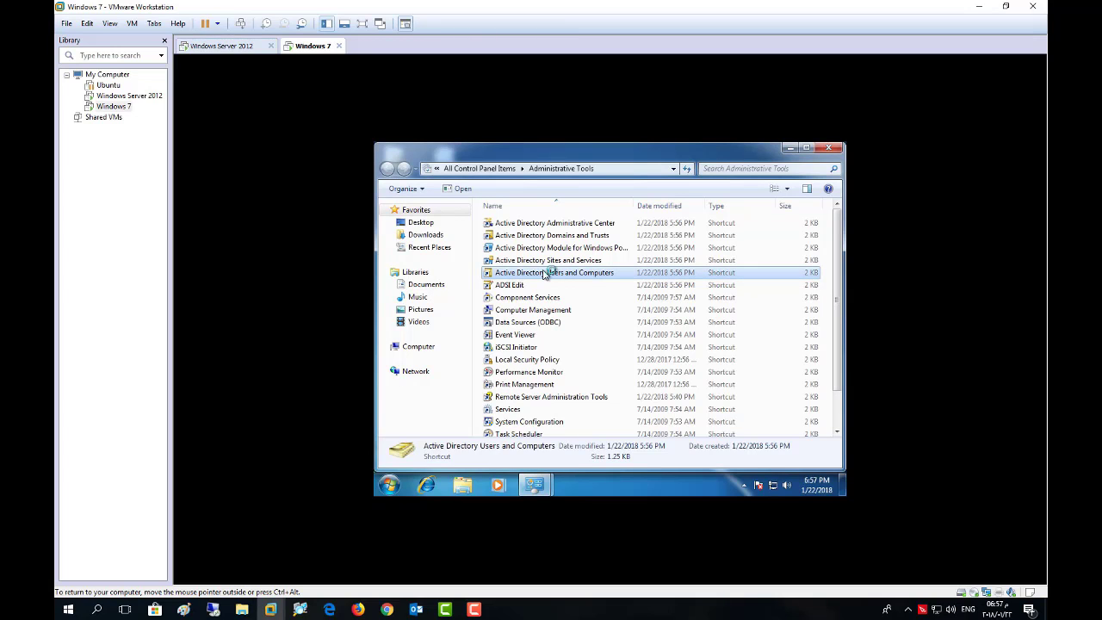
double_click(543, 273)
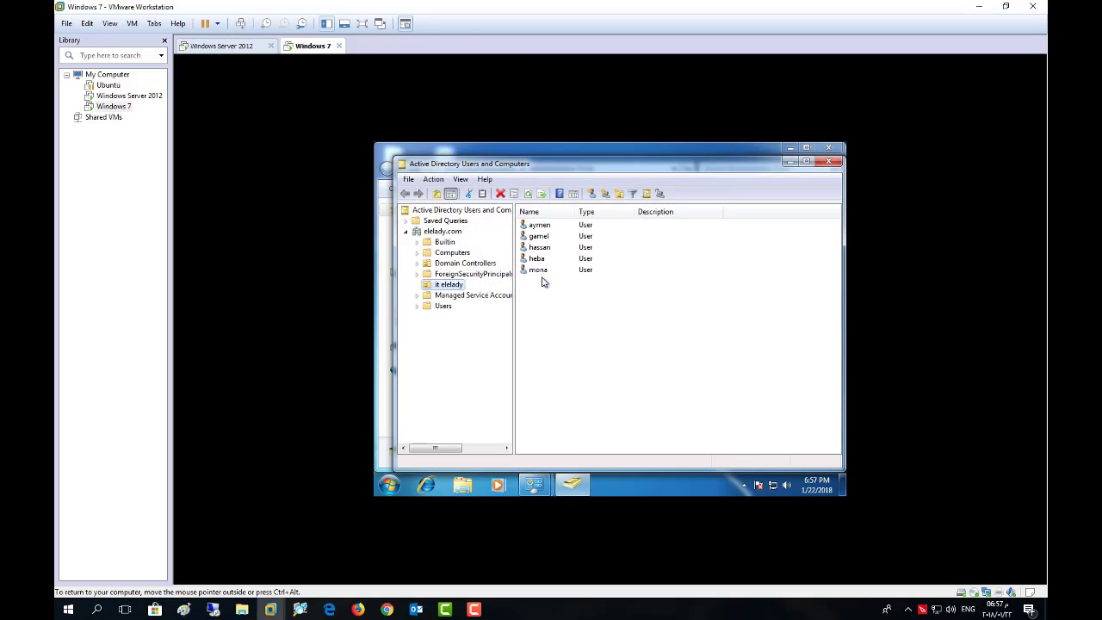
left_click(221, 46)
left_click(828, 125)
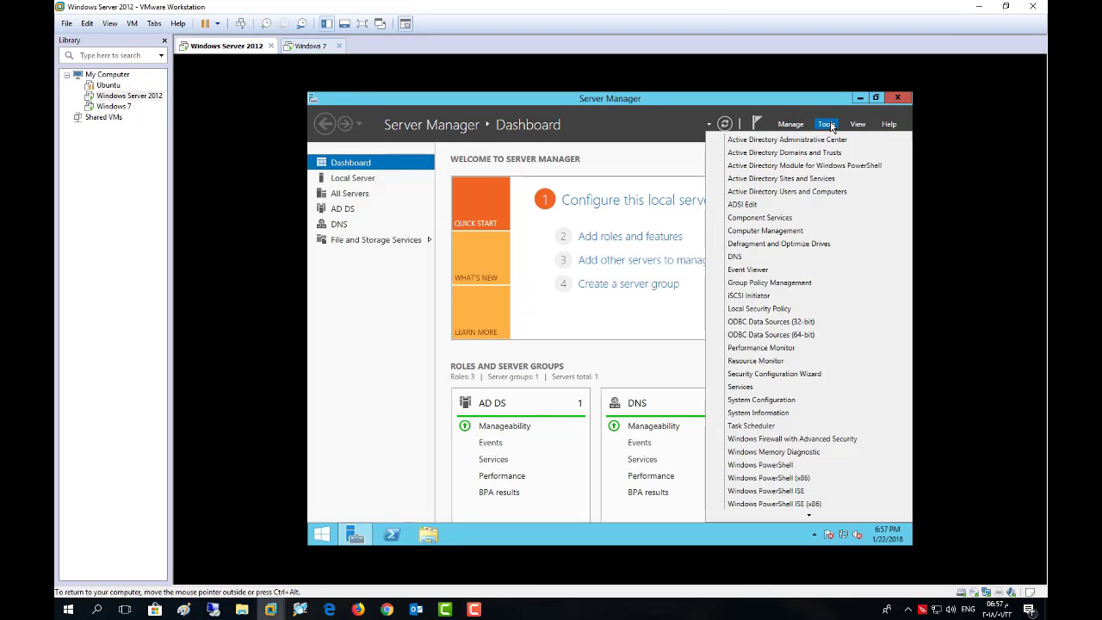
left_click(785, 192)
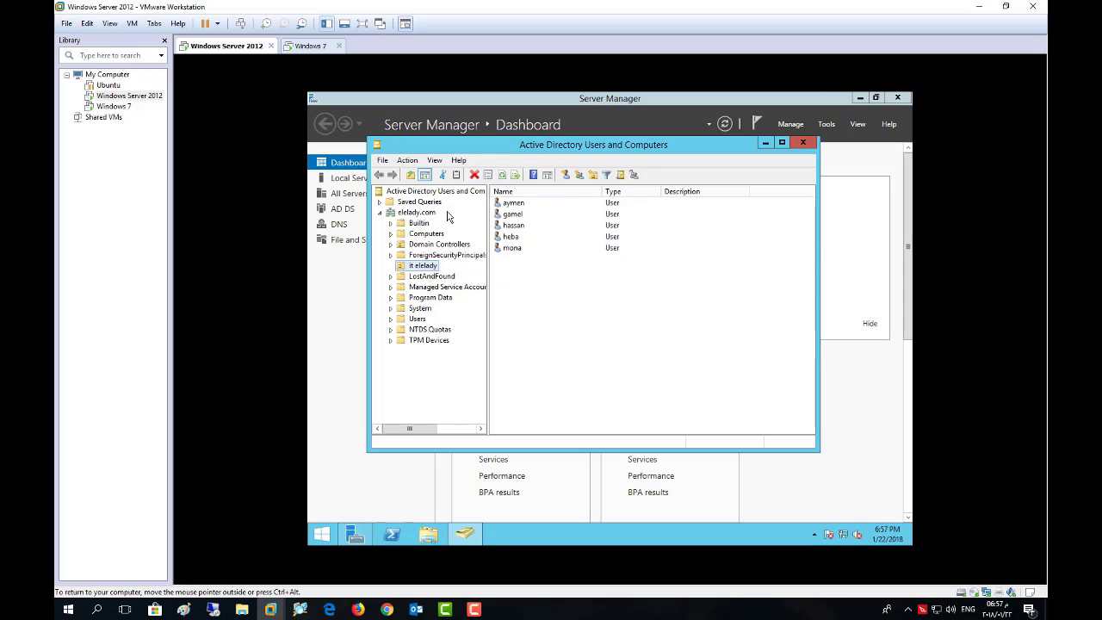
left_click(307, 45)
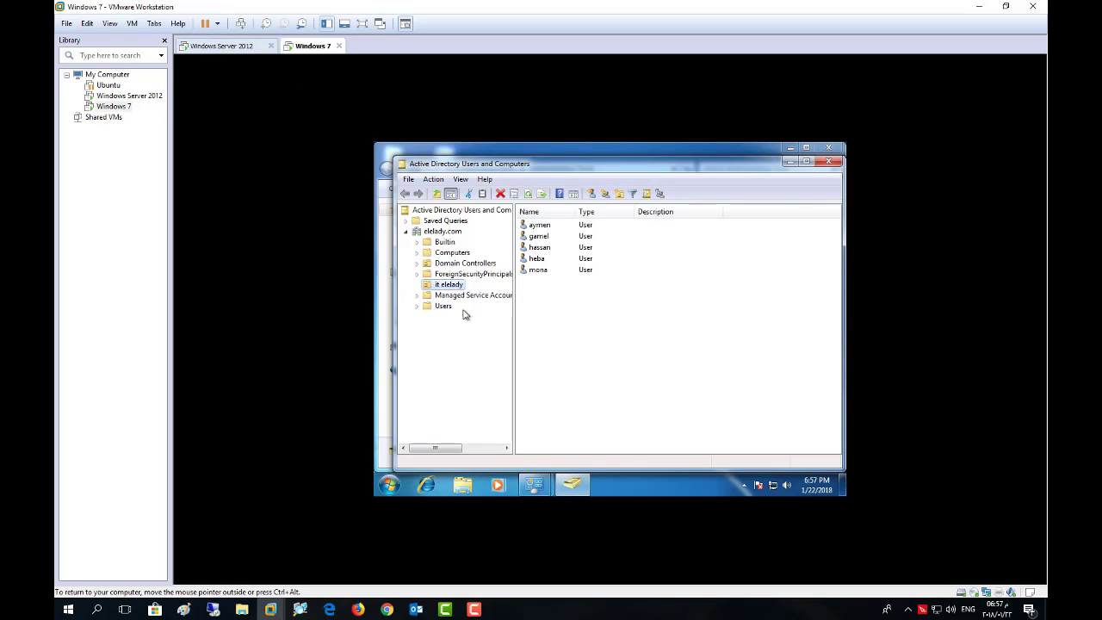
right_click(537, 303)
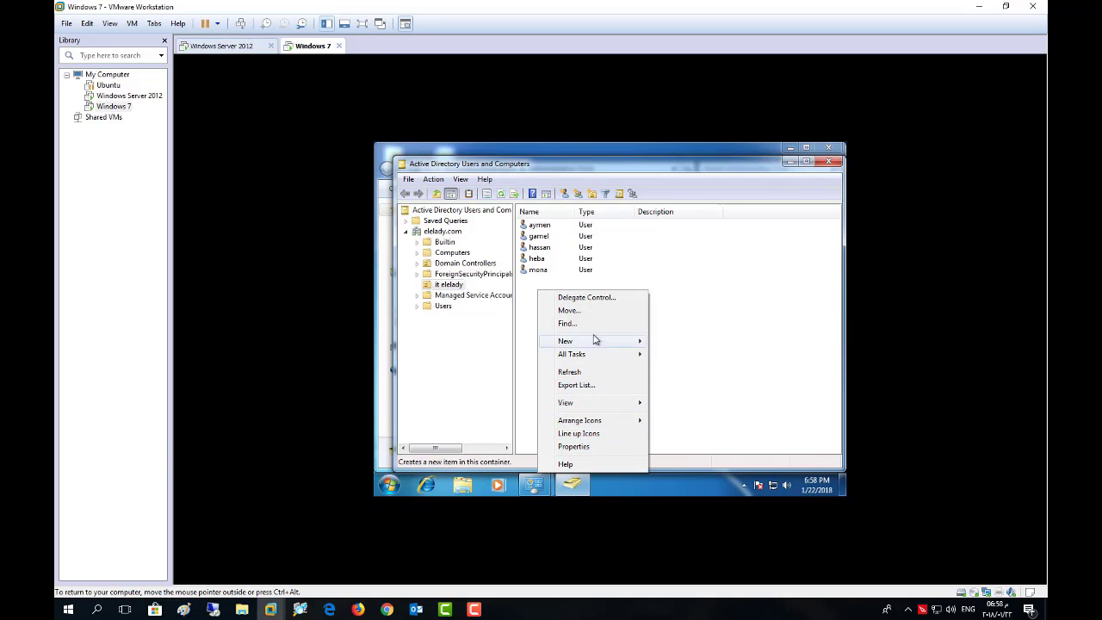
- Create a new user in it elady, entering the full name and copying it into the user logon name
right_click(529, 288)
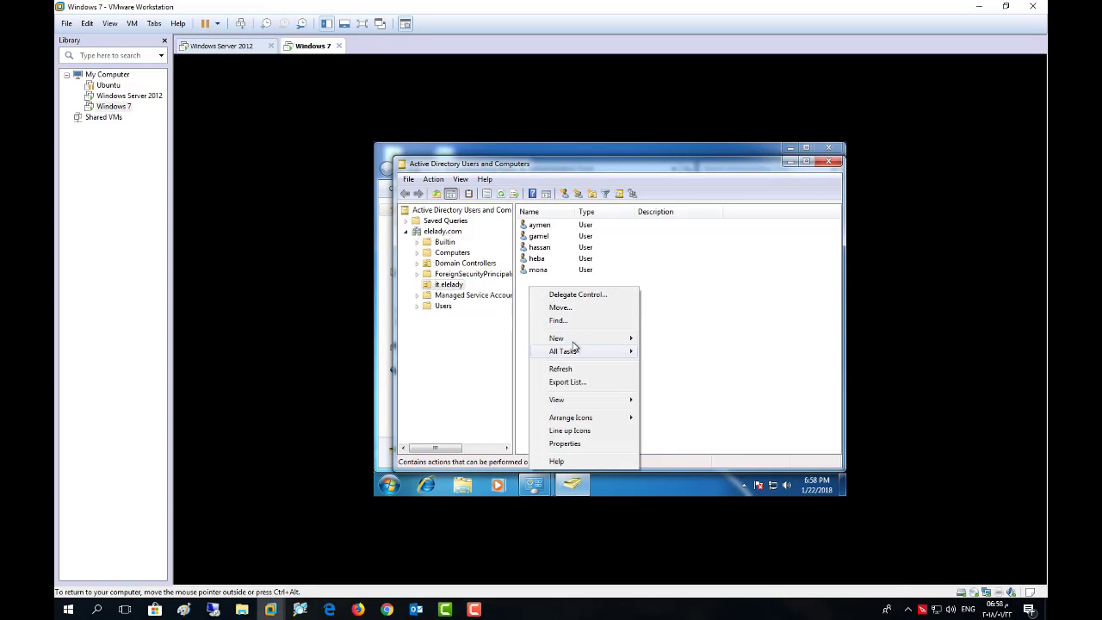
mouse_move(594, 338)
left_click(726, 455)
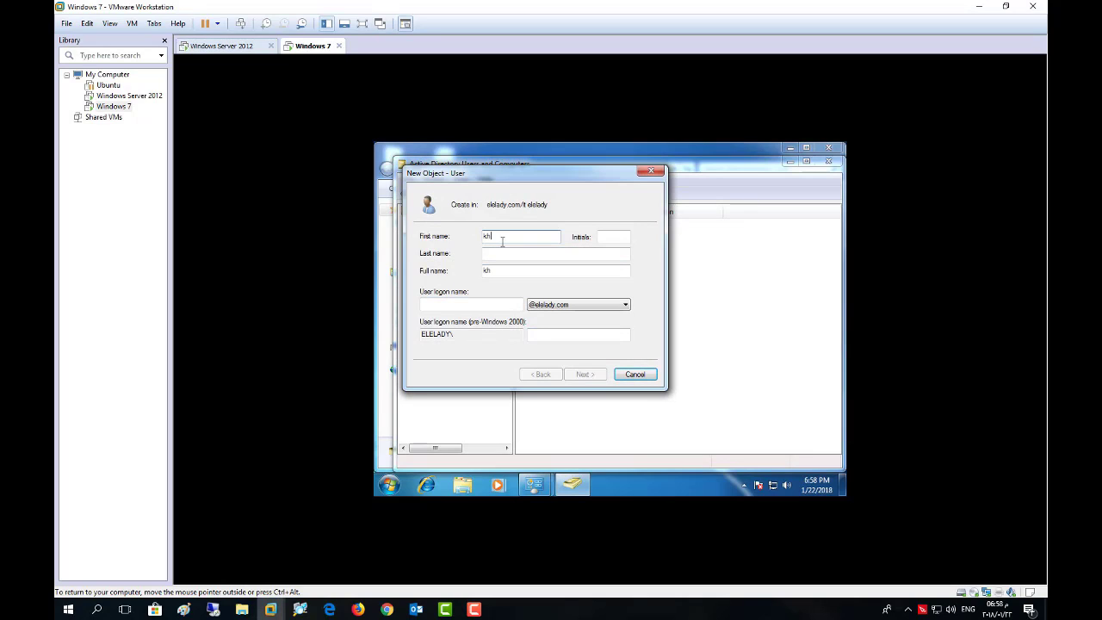
type("khaled")
double_click(498, 270)
right_click(496, 267)
left_click(507, 309)
left_click(491, 309)
right_click(492, 306)
left_click(507, 362)
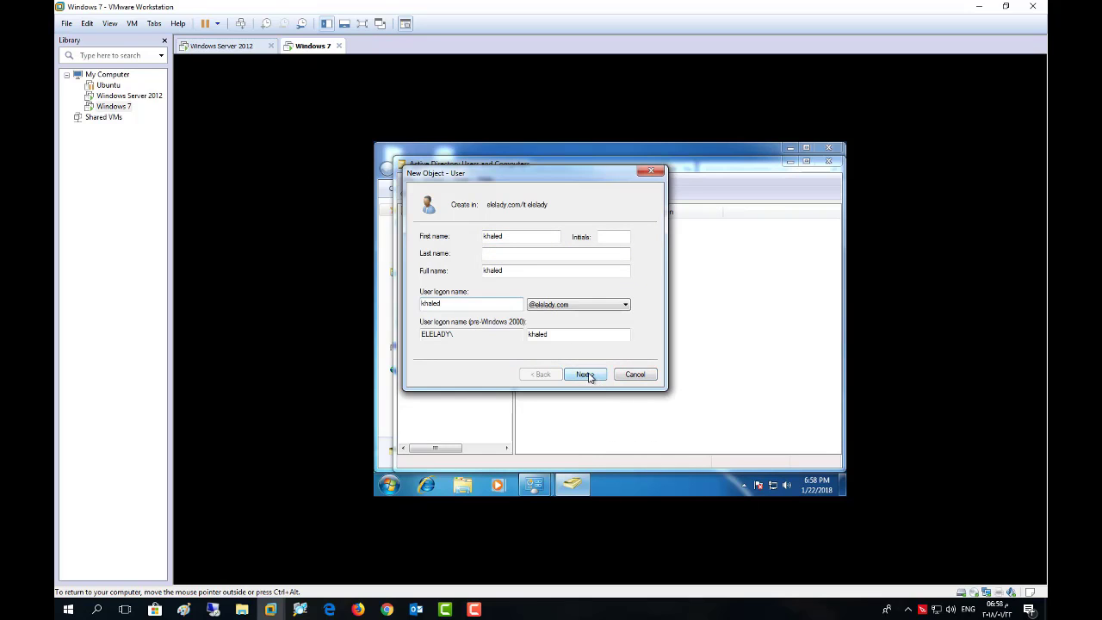
left_click(594, 375)
- Set 'User cannot change password' and 'Password never expires', enter the password, and finish the account
left_click(430, 289)
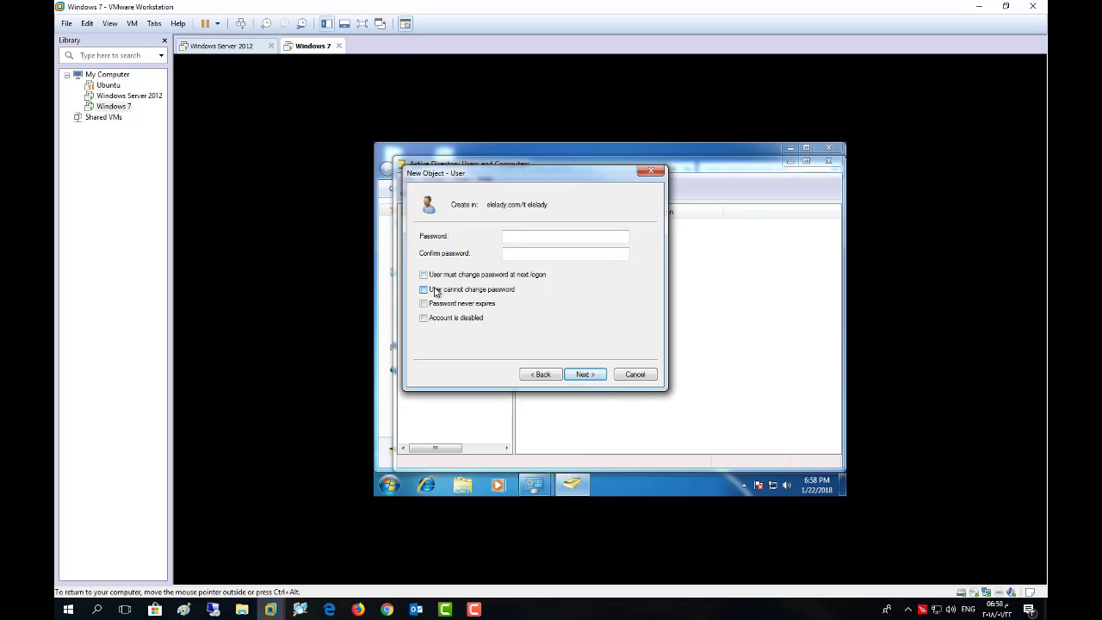
left_click(435, 303)
left_click(543, 234)
type("P")
left_click(540, 254)
left_click(584, 375)
left_click(584, 376)
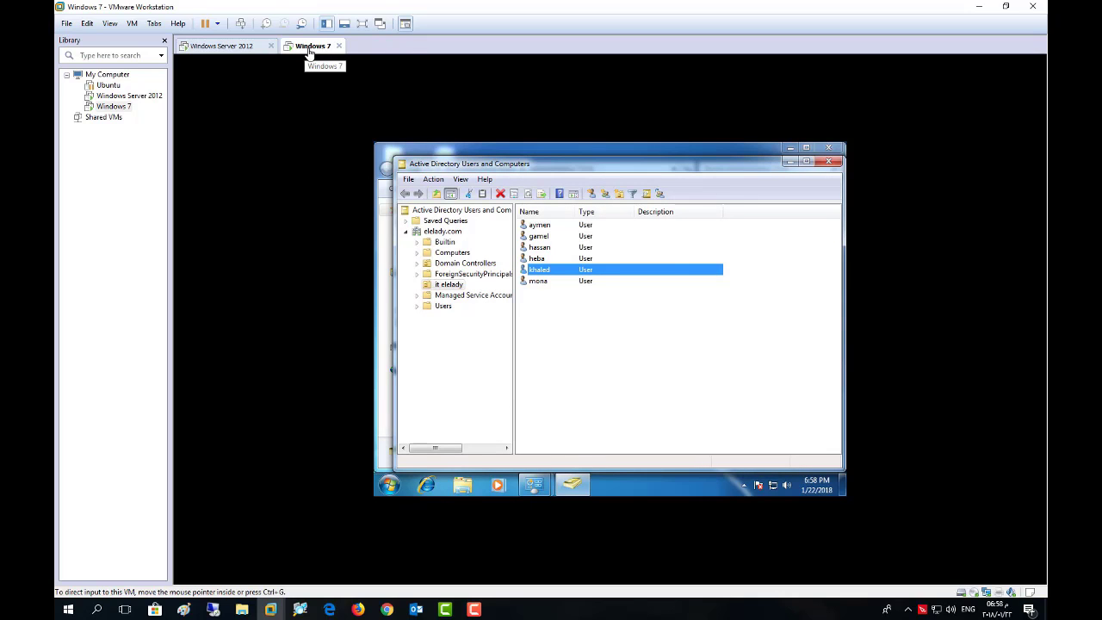
- In full-screen mode, move the AD and Administrative Tools windows aside, close Control Panel, then exit full screen
left_click(362, 25)
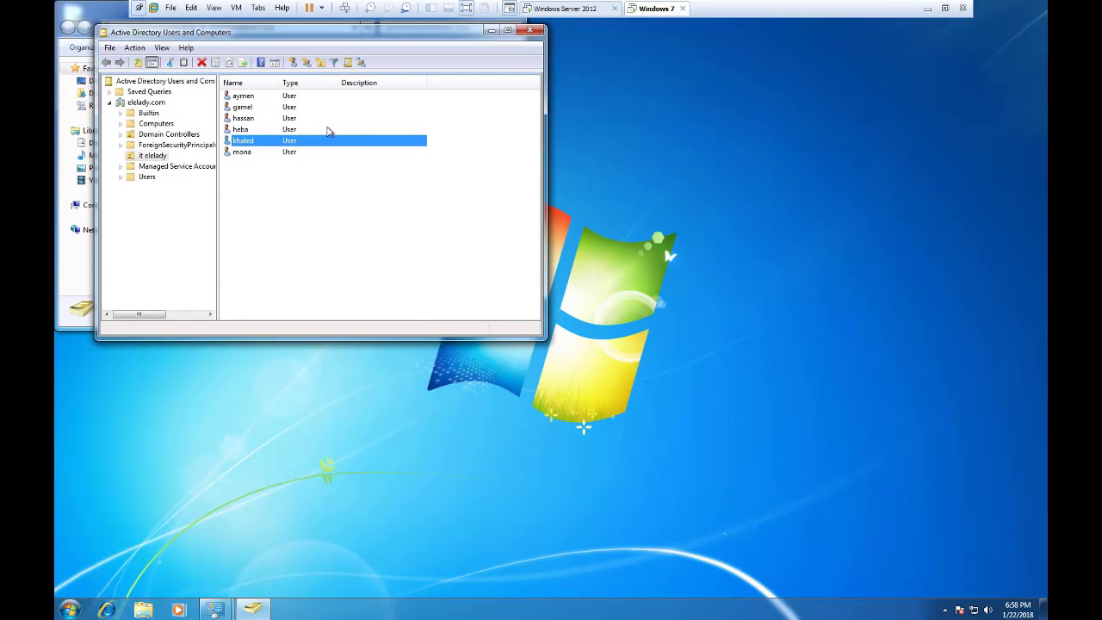
left_click_drag(377, 44, 550, 136)
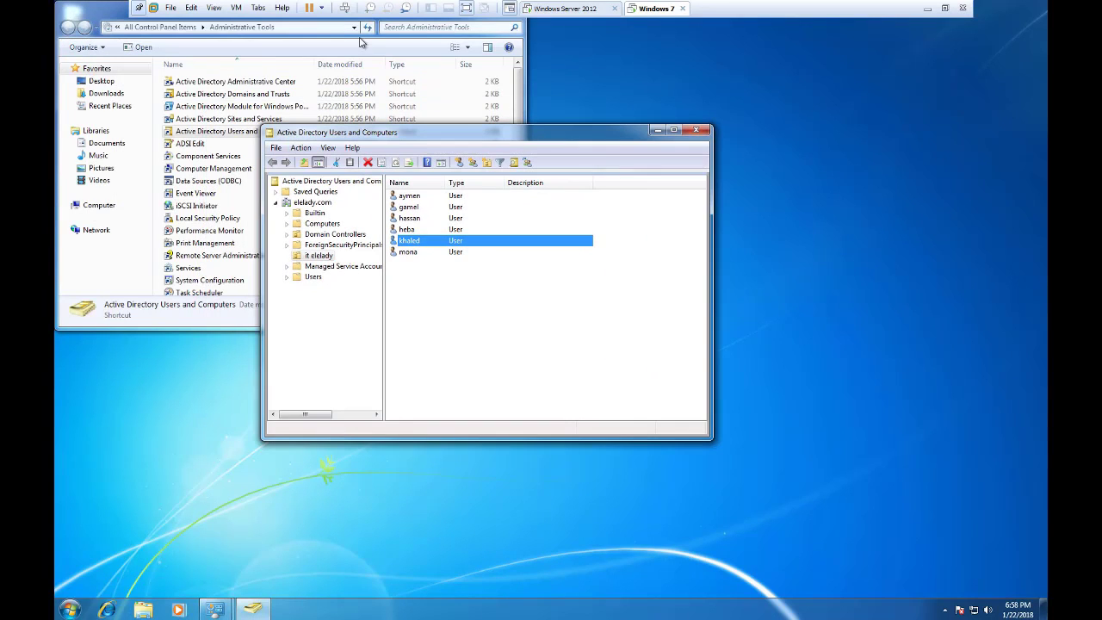
left_click_drag(92, 18, 292, 74)
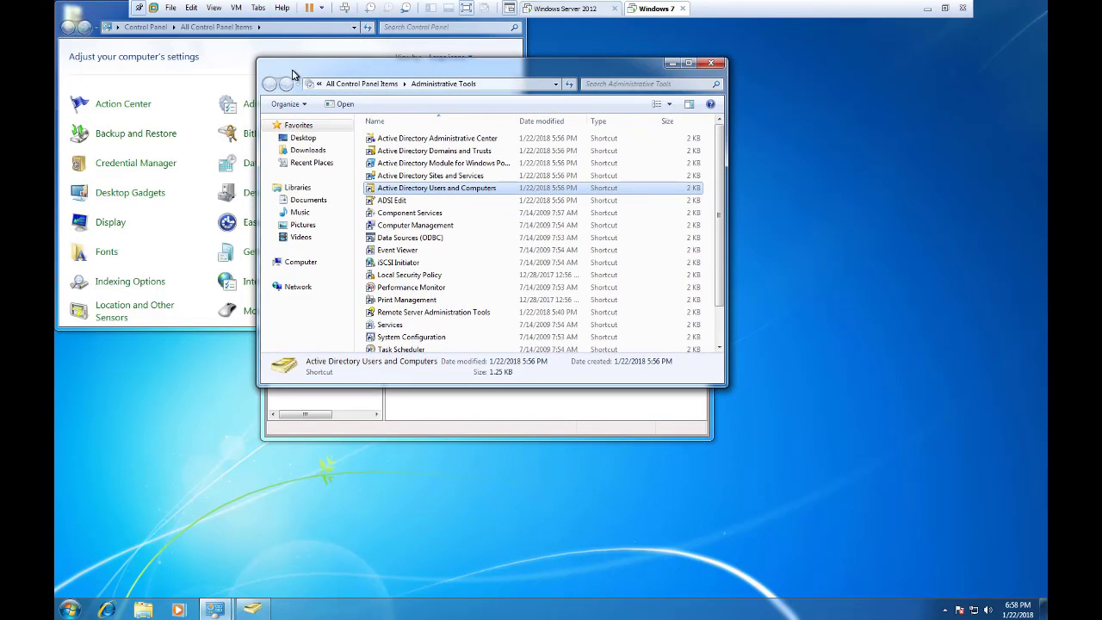
left_click_drag(73, 13, 177, 45)
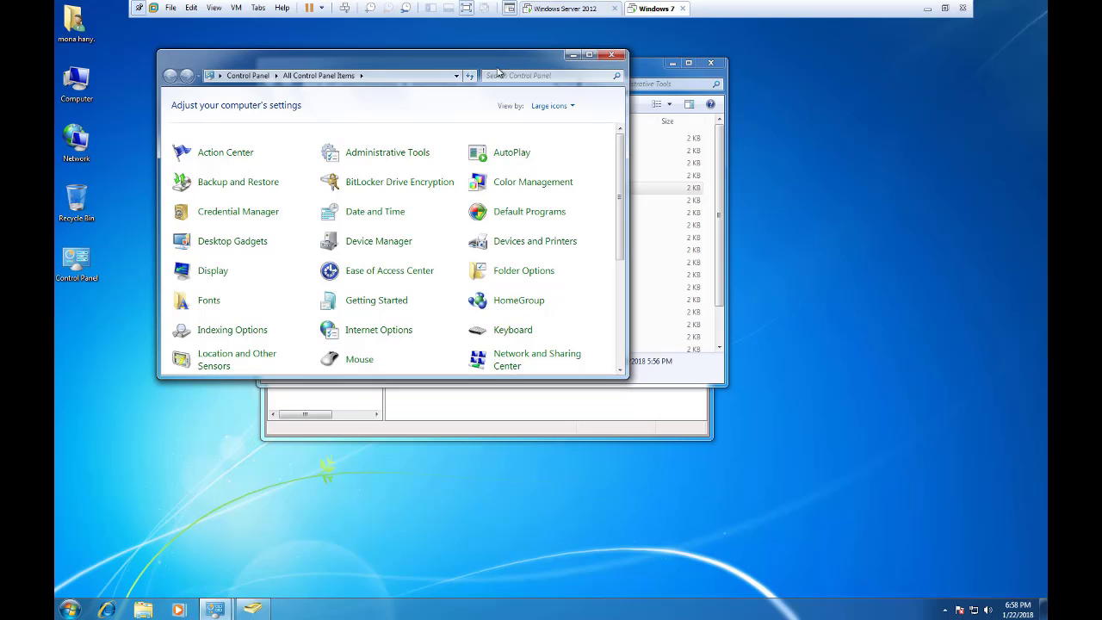
left_click(613, 56)
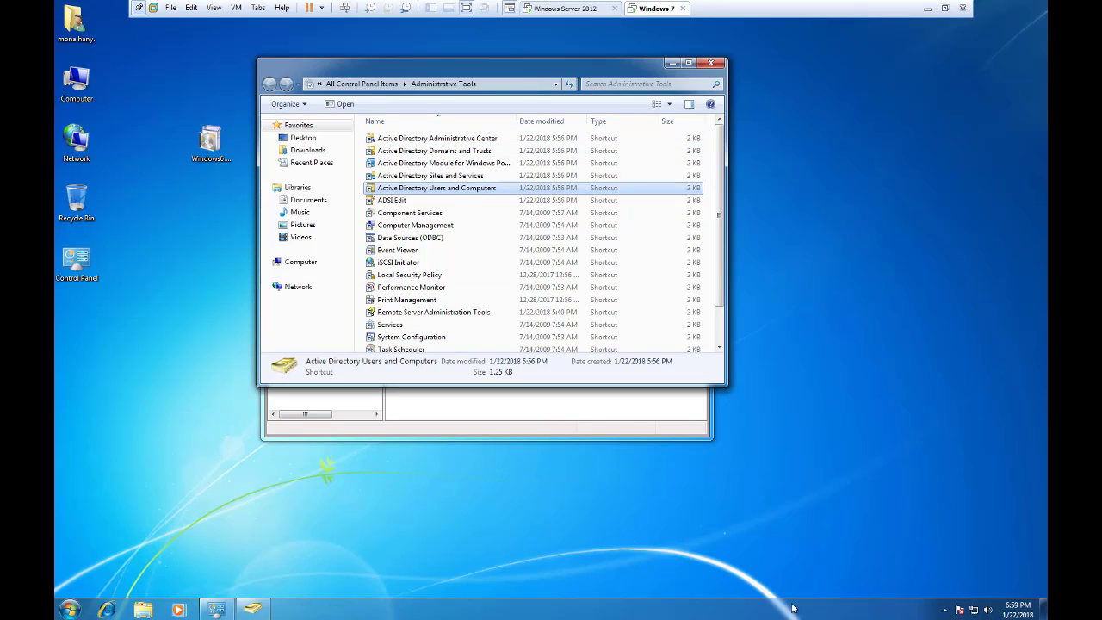
left_click(466, 8)
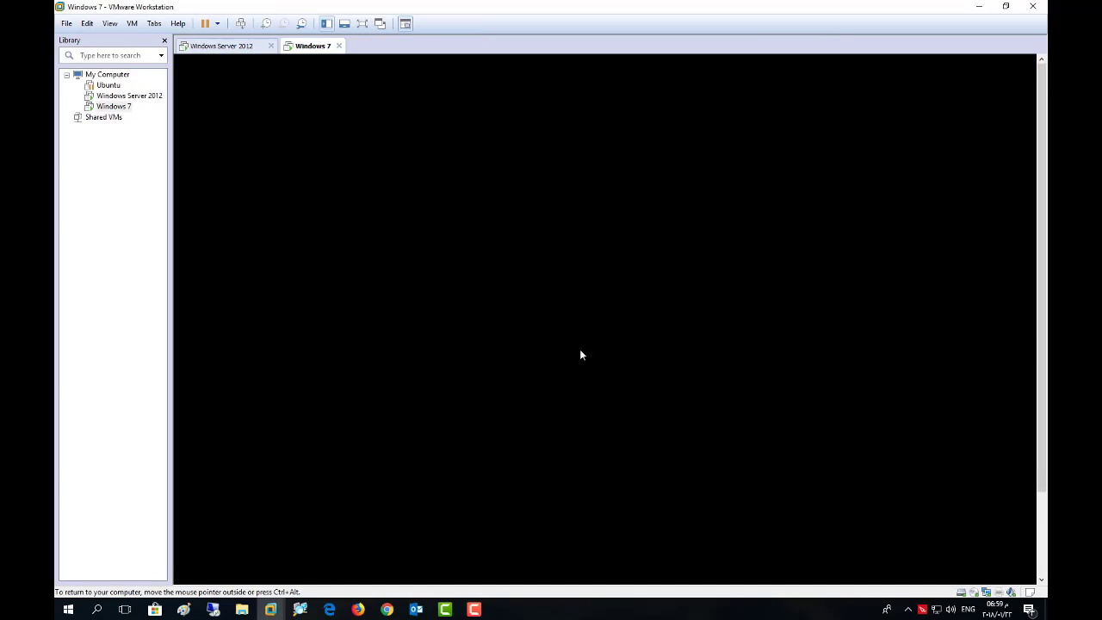
- Bring Active Directory Users and Computers back to the front, showing the it elelady unit's six users
left_click(474, 609)
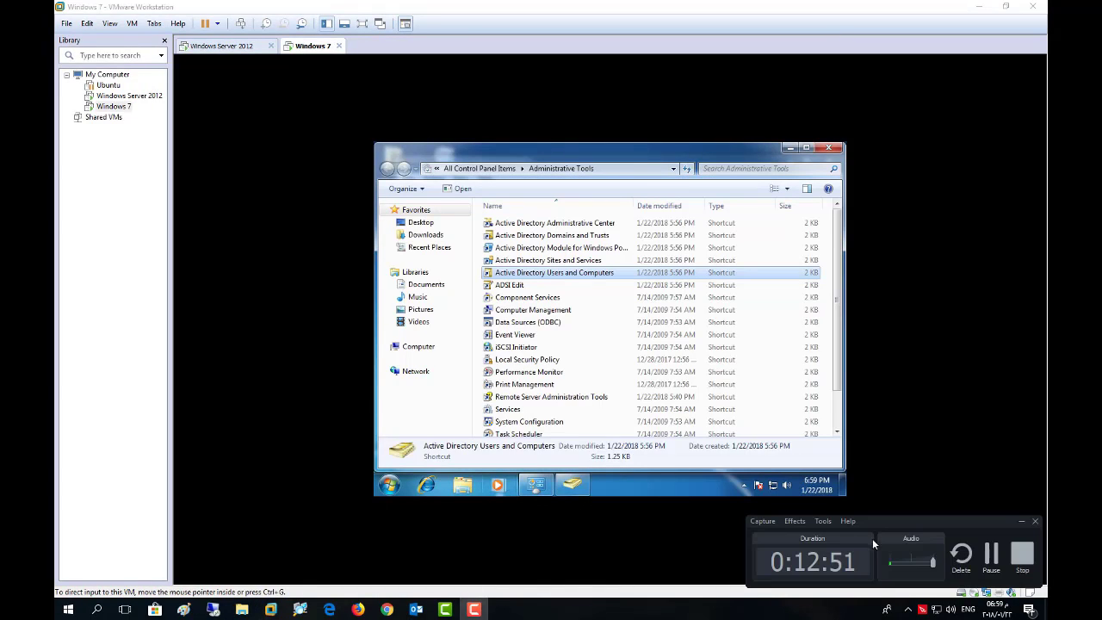
left_click(990, 555)
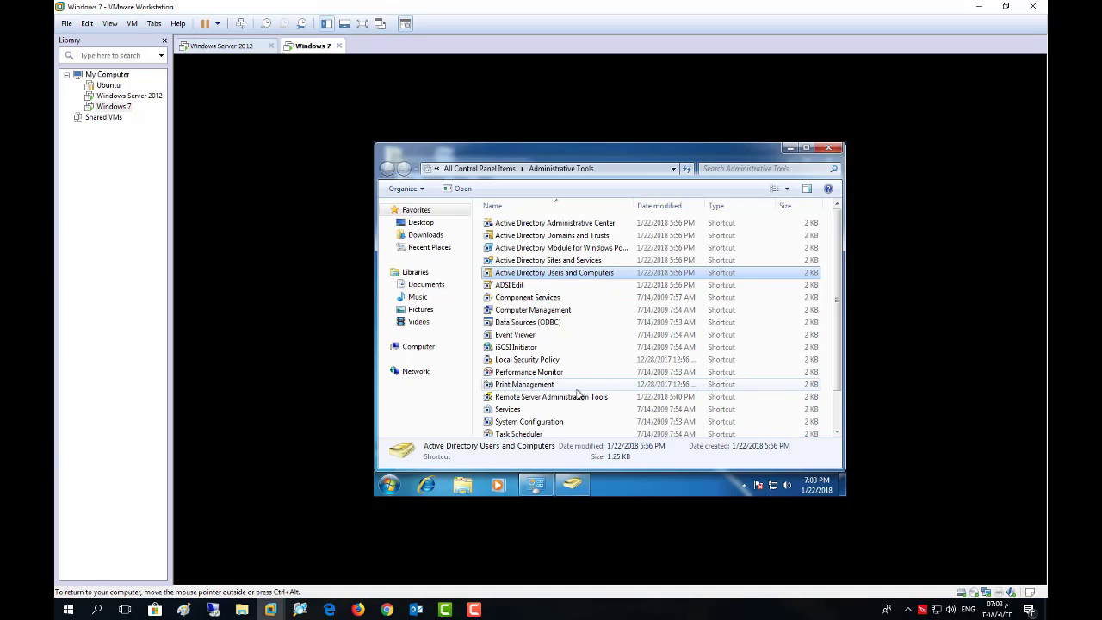
left_click(573, 484)
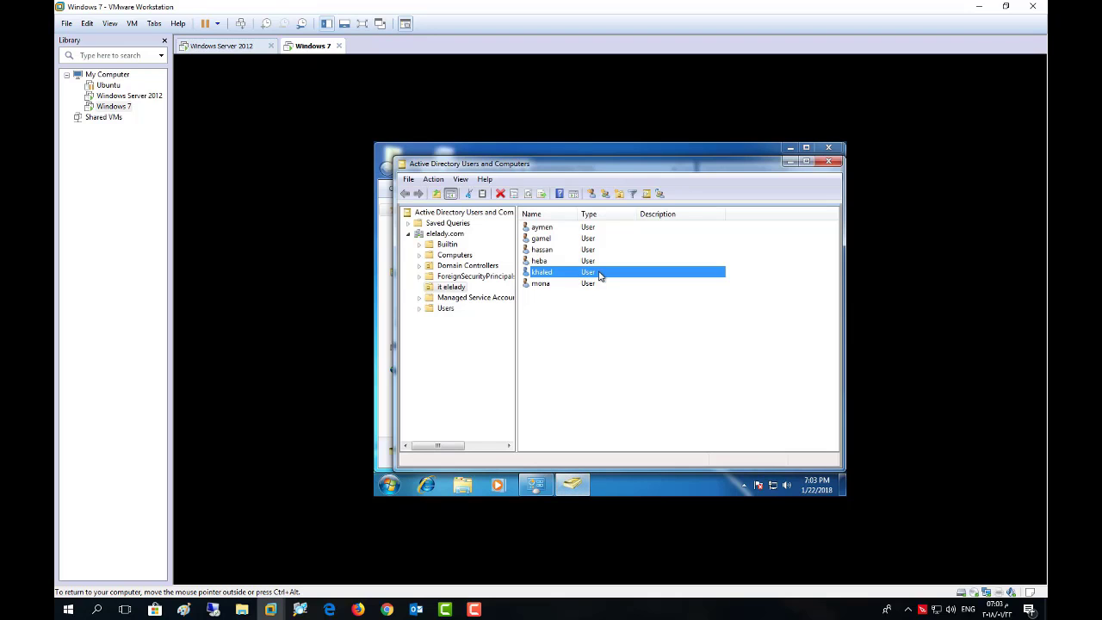
- Close the Active Directory Users and Computers window, then the Administrative Tools window
left_click(828, 161)
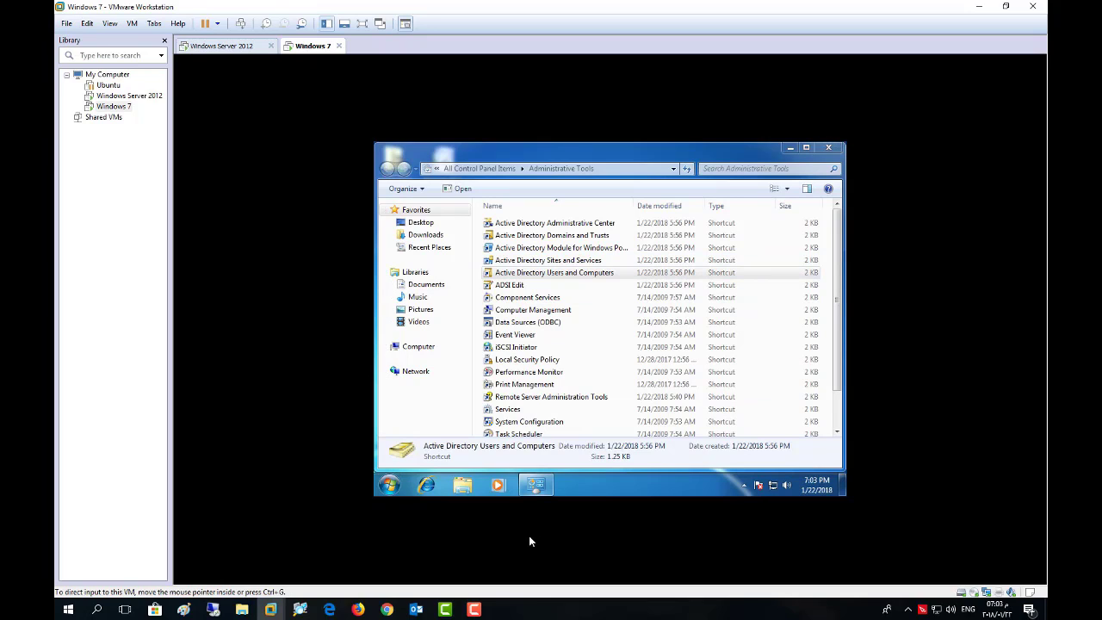
left_click(475, 610)
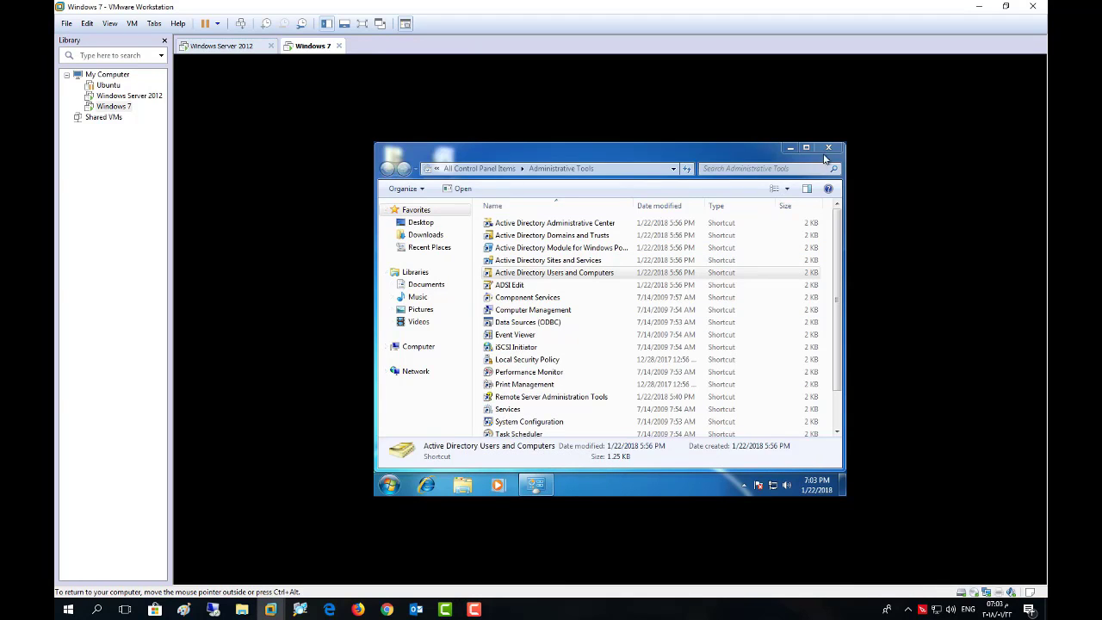
left_click(828, 148)
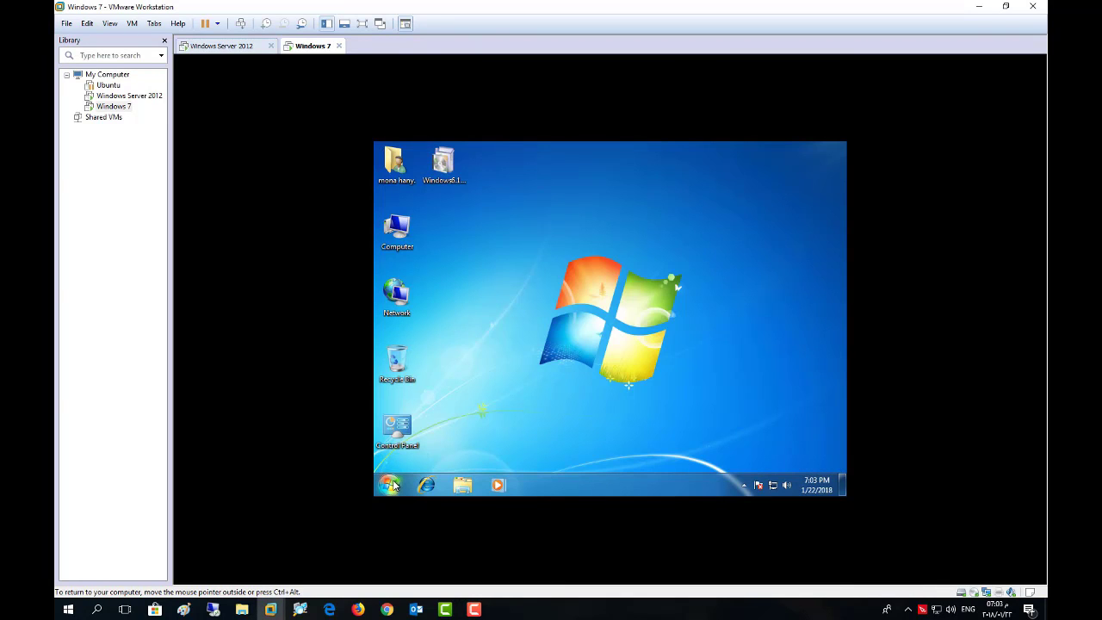
- From Control Panel's Programs and Features, open 'Turn Windows features on or off'
double_click(397, 426)
scroll(747, 342, "down", 1)
scroll(742, 349, "down", 1)
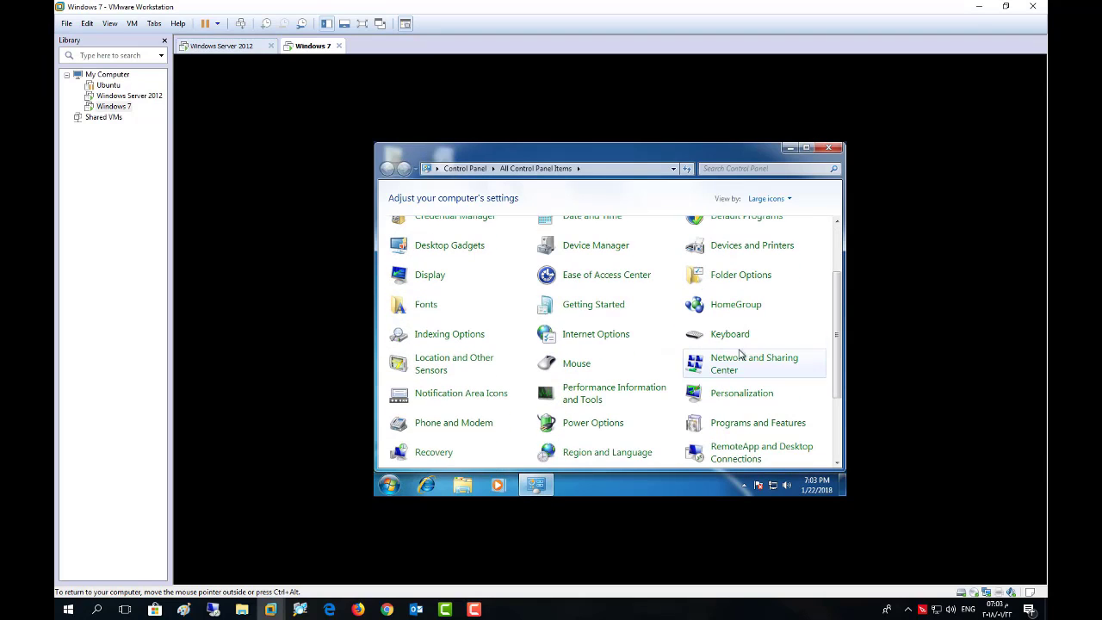
scroll(737, 379, "down", 1)
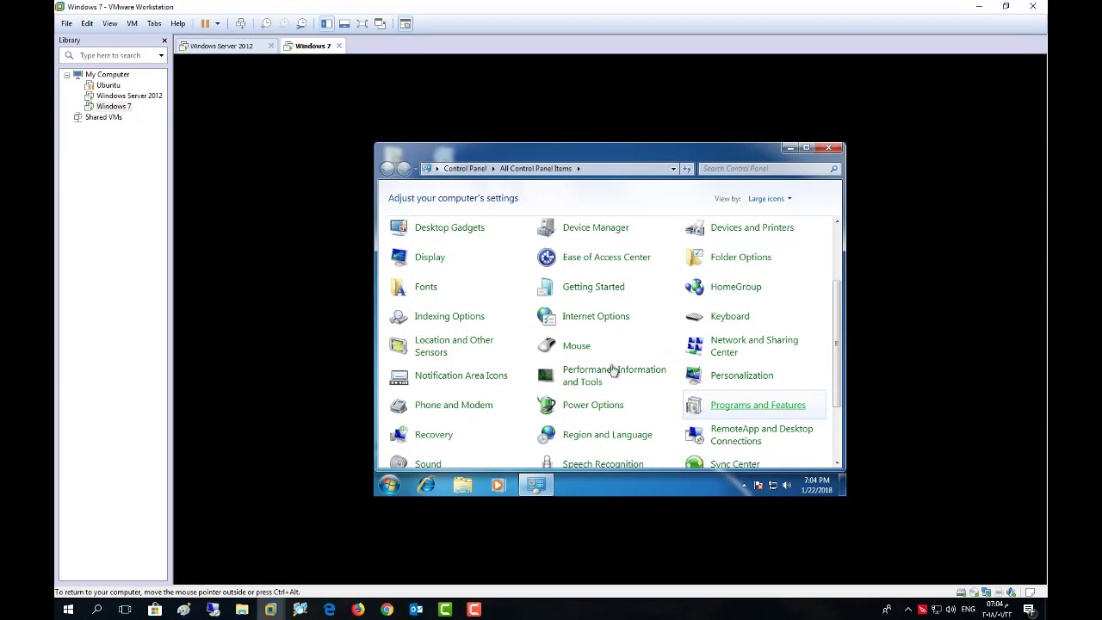
left_click(737, 407)
left_click(428, 237)
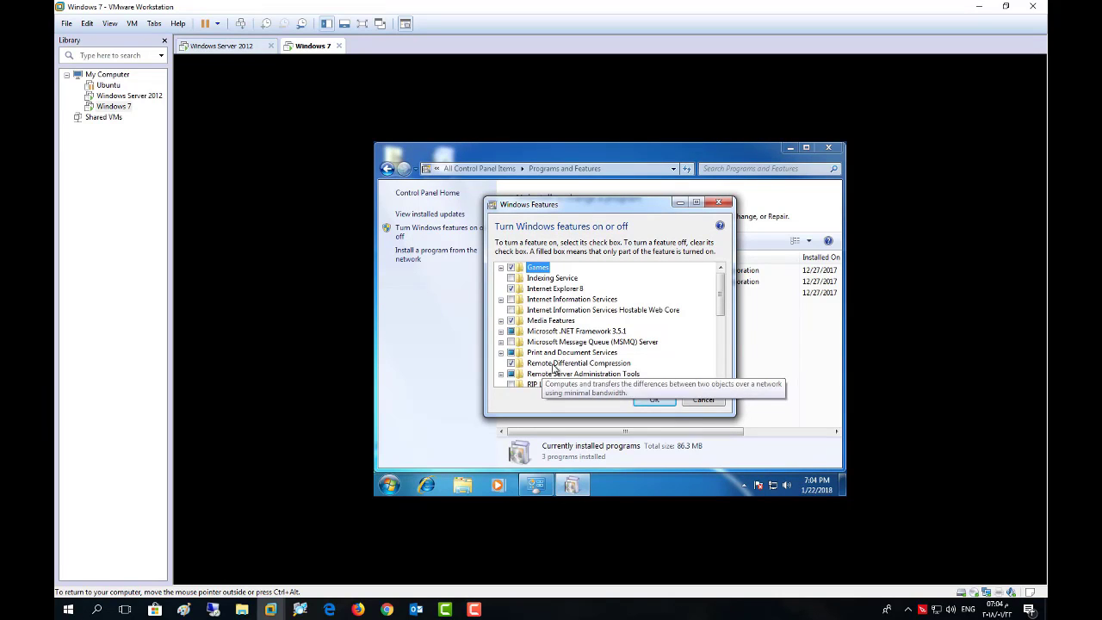
- Expand Remote Server Administration Tools > Role Administration Tools > AD DS and AD LDS Tools to inspect them
scroll(551, 361, "down", 1)
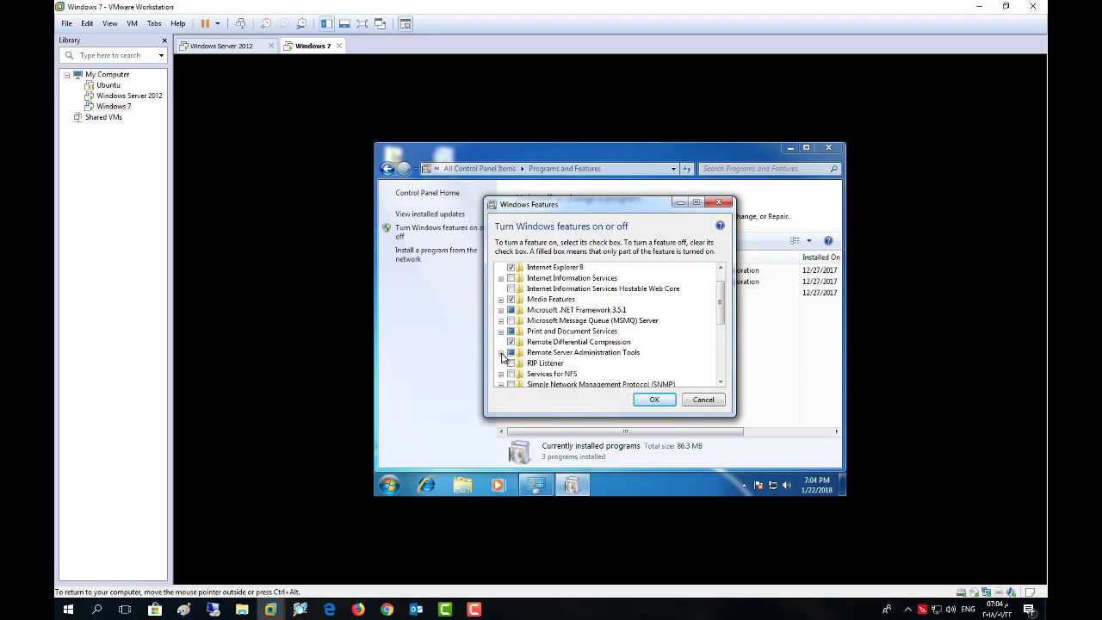
left_click(502, 353)
left_click(512, 363)
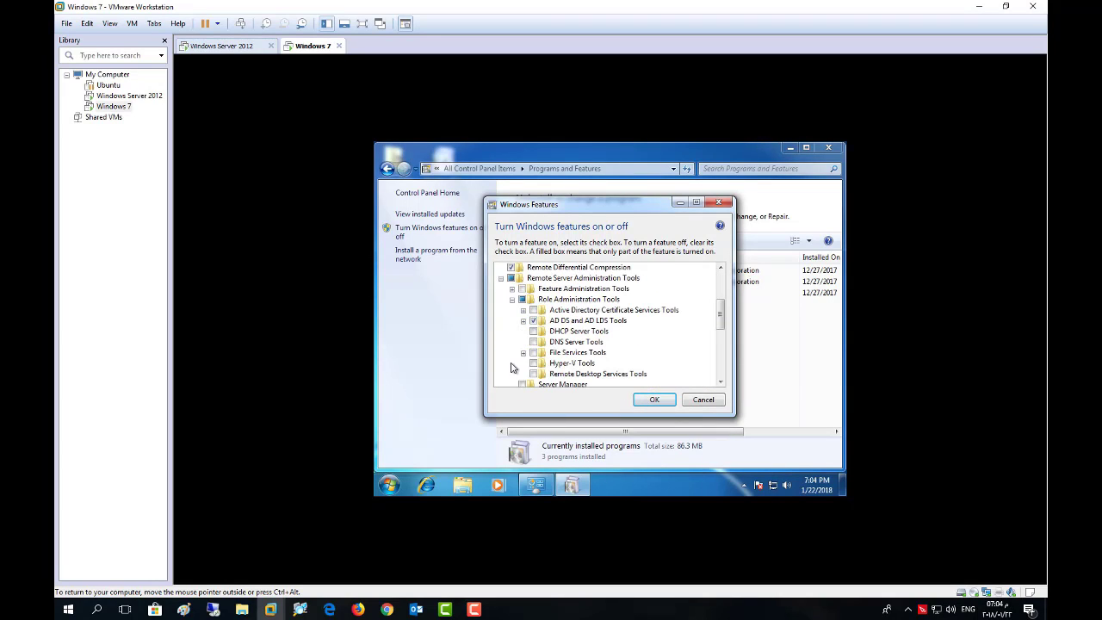
left_click(533, 320)
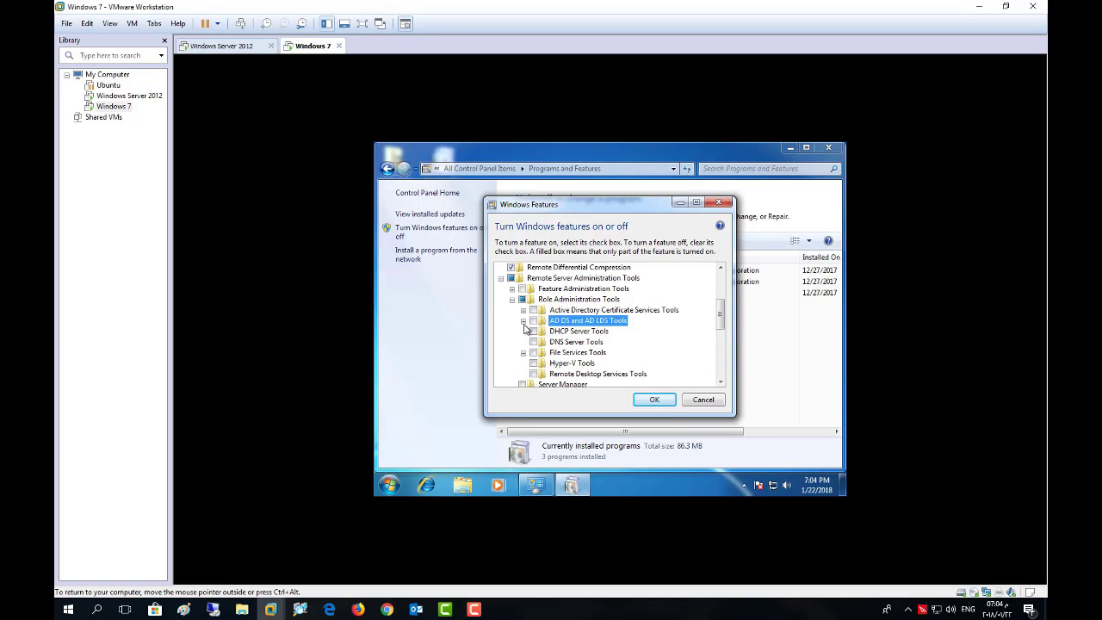
left_click(522, 322)
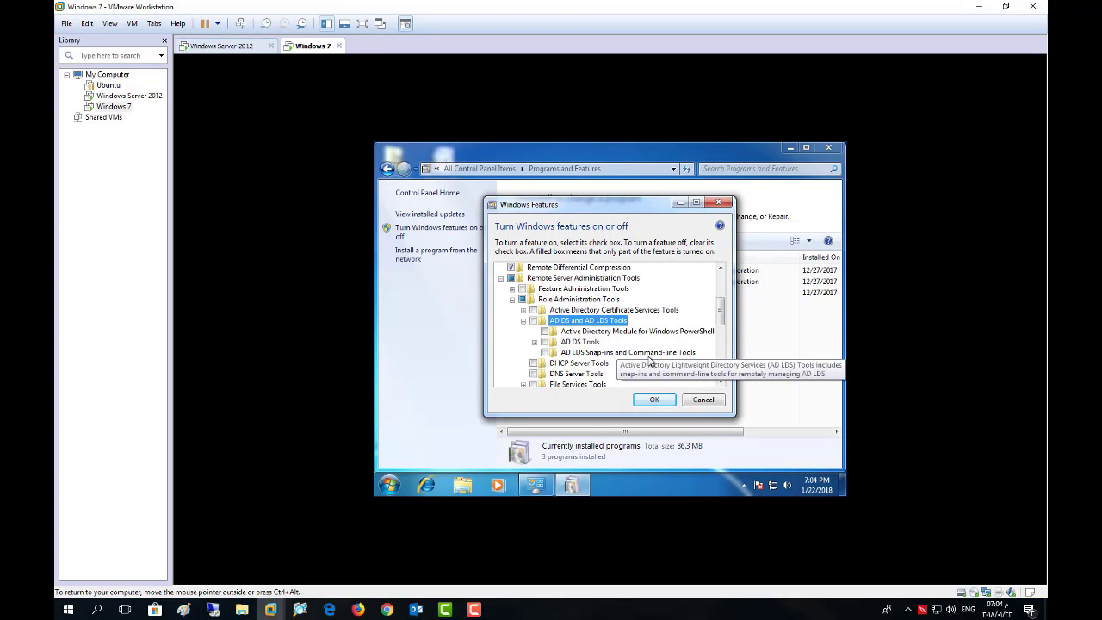
- Collapse the RSAT branches, cancel Windows Features without changes, and close Programs and Features
left_click(521, 303)
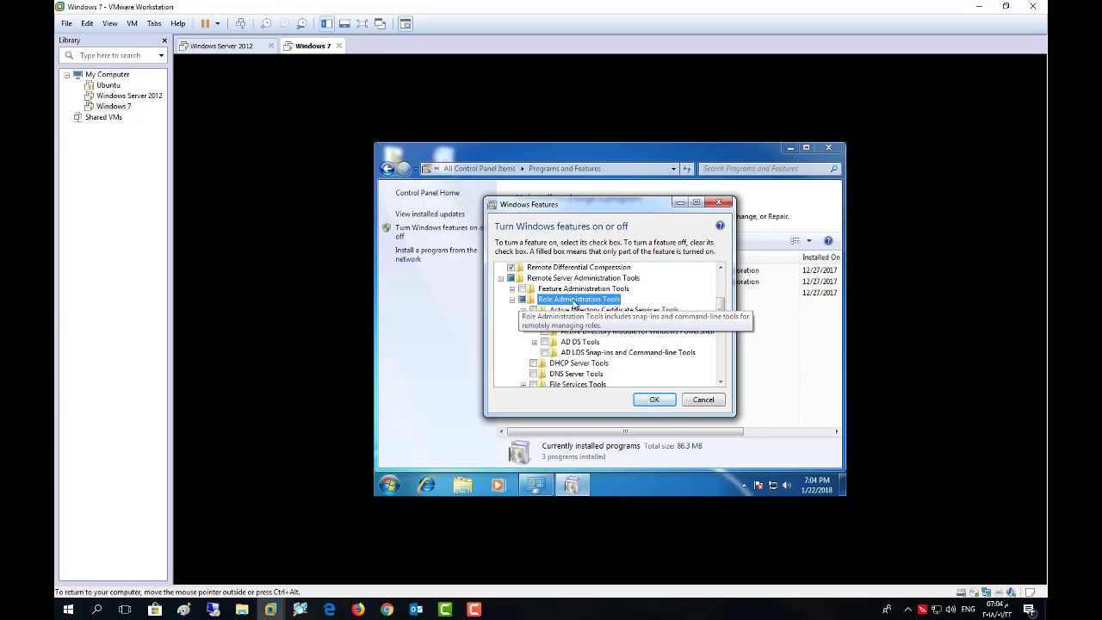
left_click(514, 299)
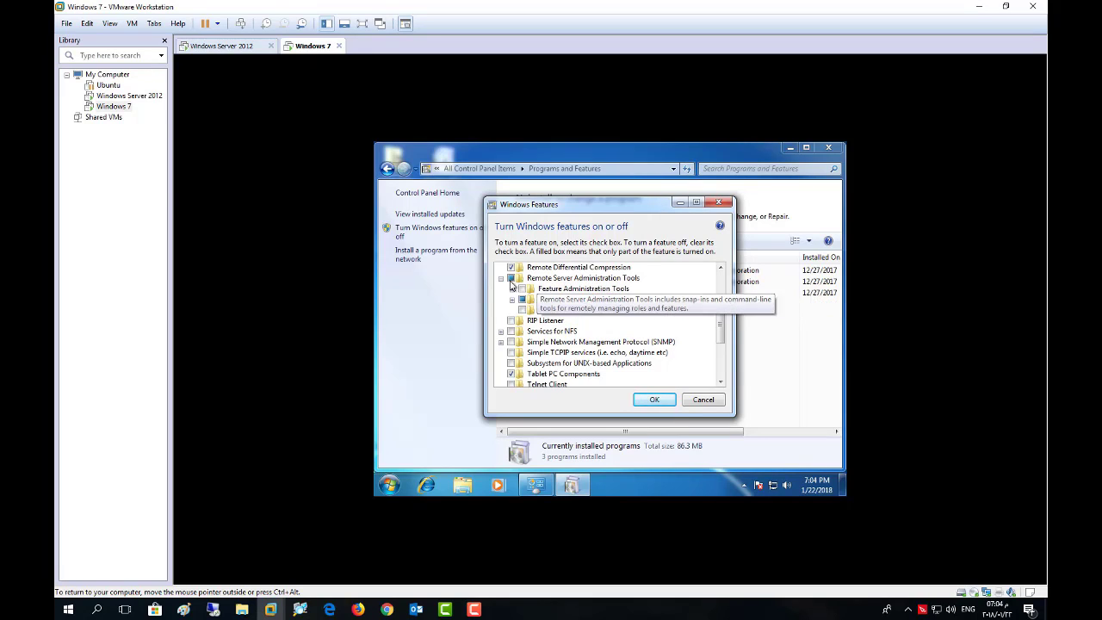
double_click(523, 278)
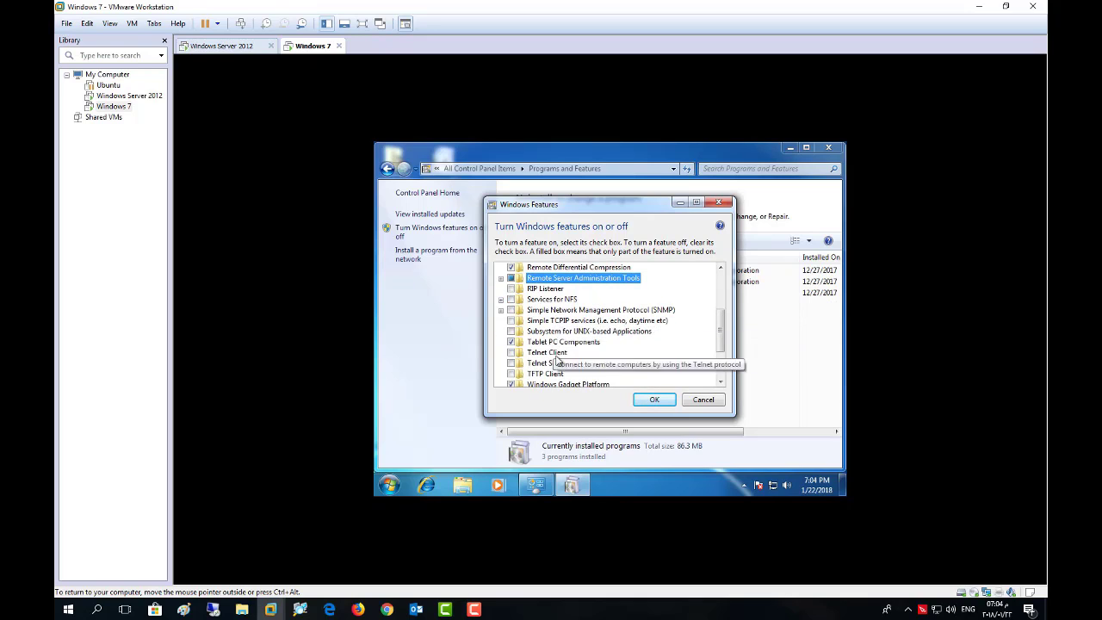
scroll(562, 282, "up", 2)
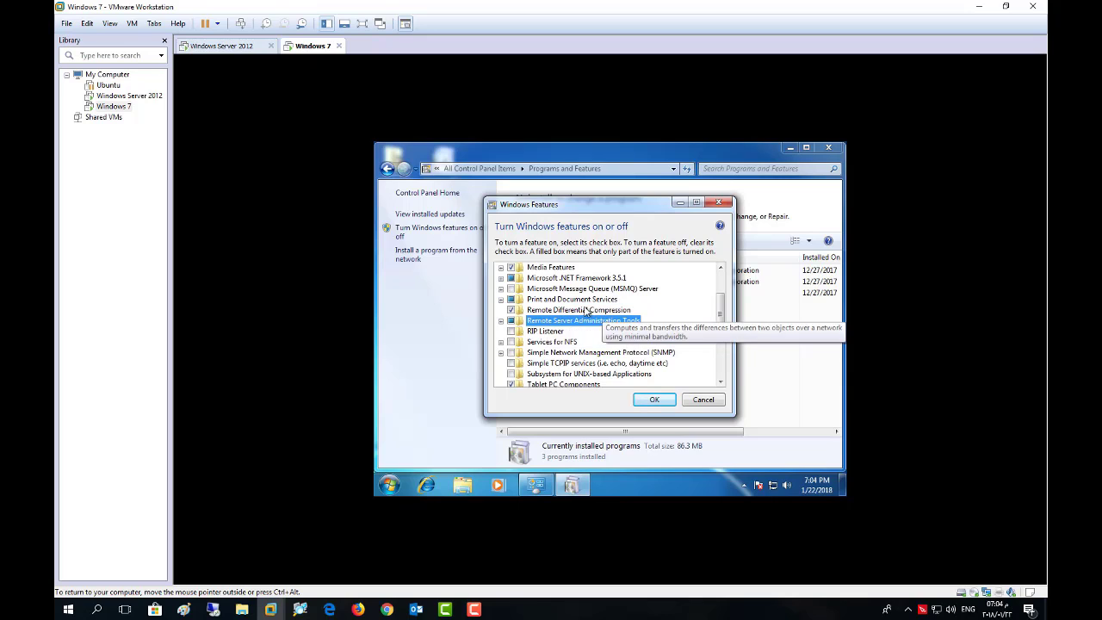
left_click(704, 399)
left_click(828, 147)
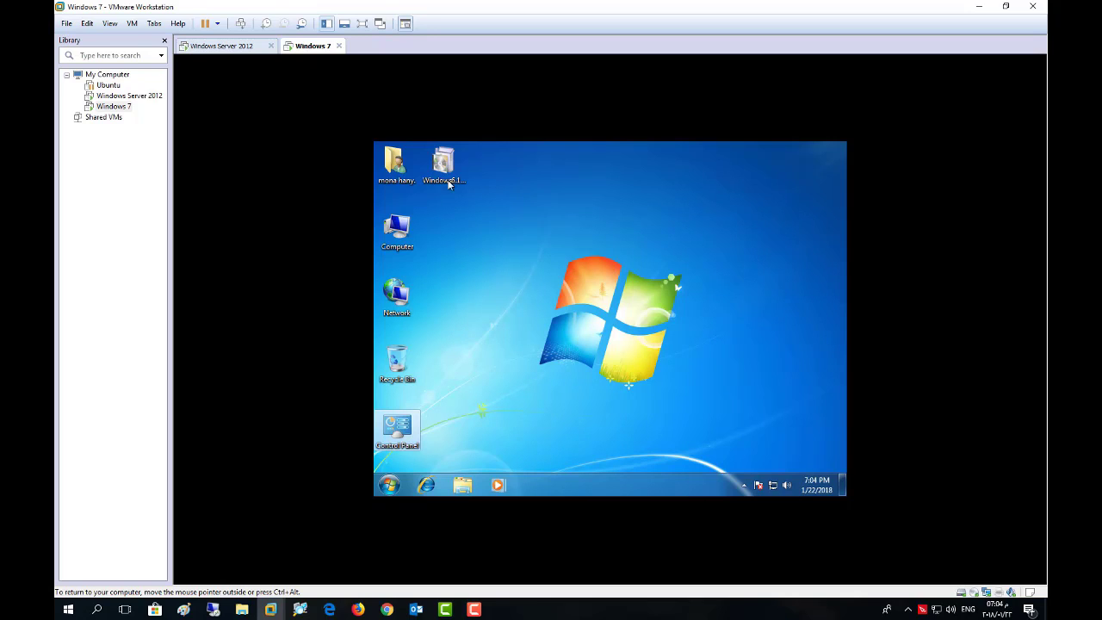
- Run the Windows6.1 KB958830 package from Downloads and dismiss its certificate error
left_click(979, 7)
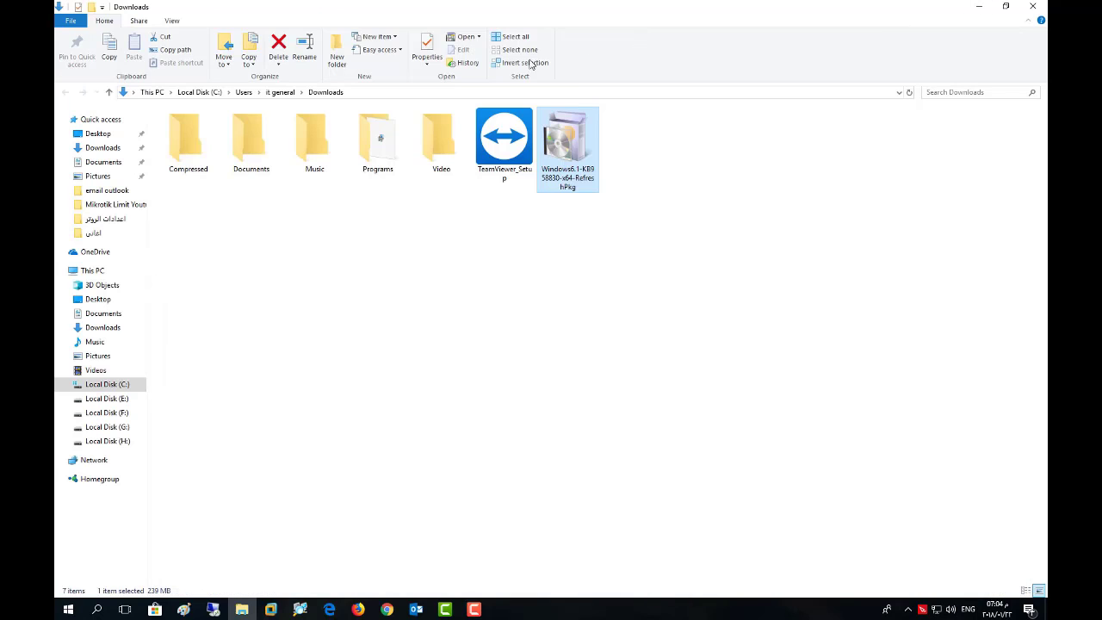
double_click(582, 149)
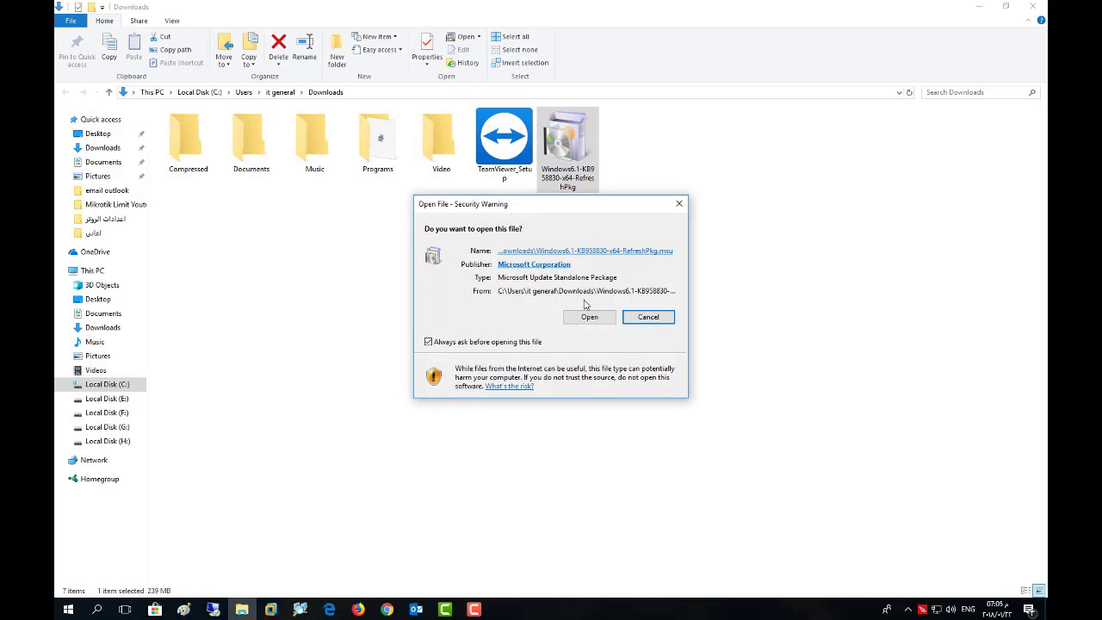
left_click(587, 317)
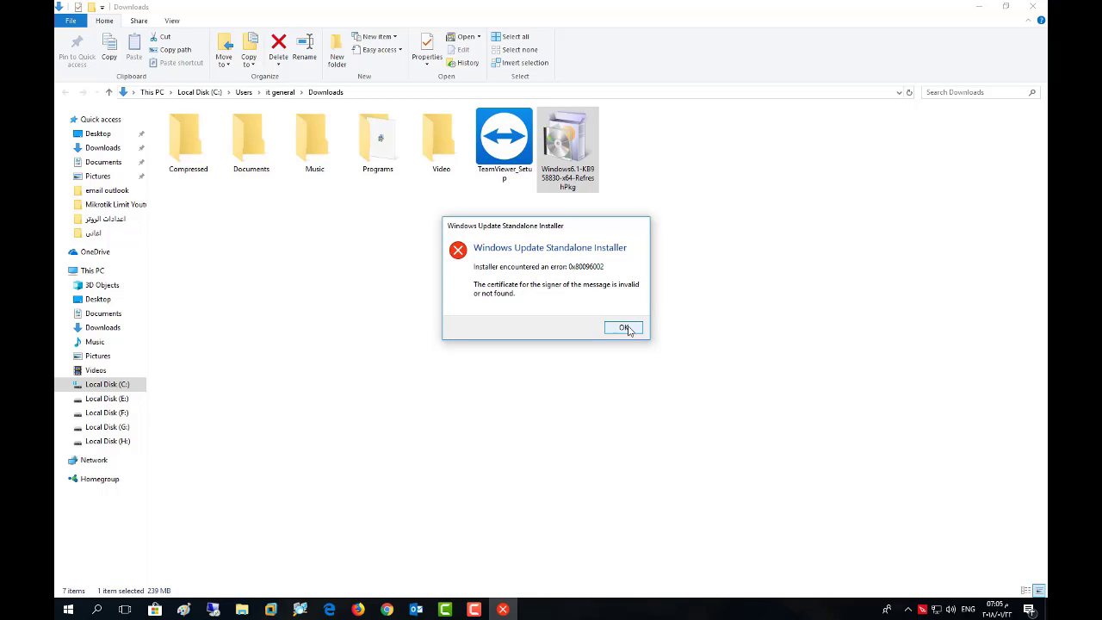
left_click(625, 328)
- Copy the KB958830 package, then minimize Explorer and the browser to reveal the desktop
right_click(566, 157)
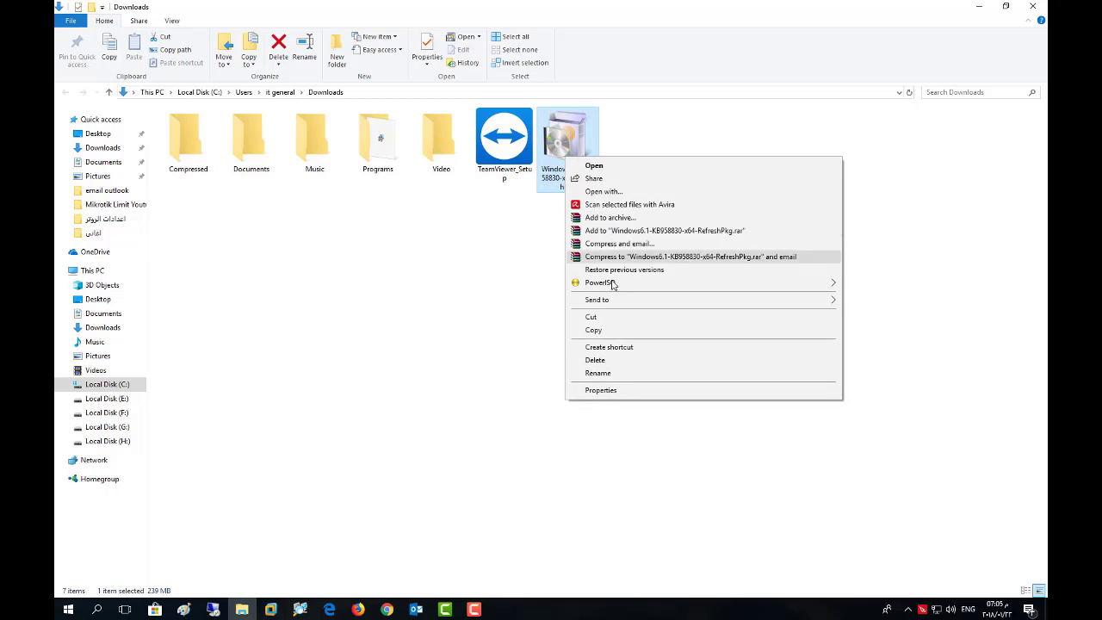
left_click(613, 329)
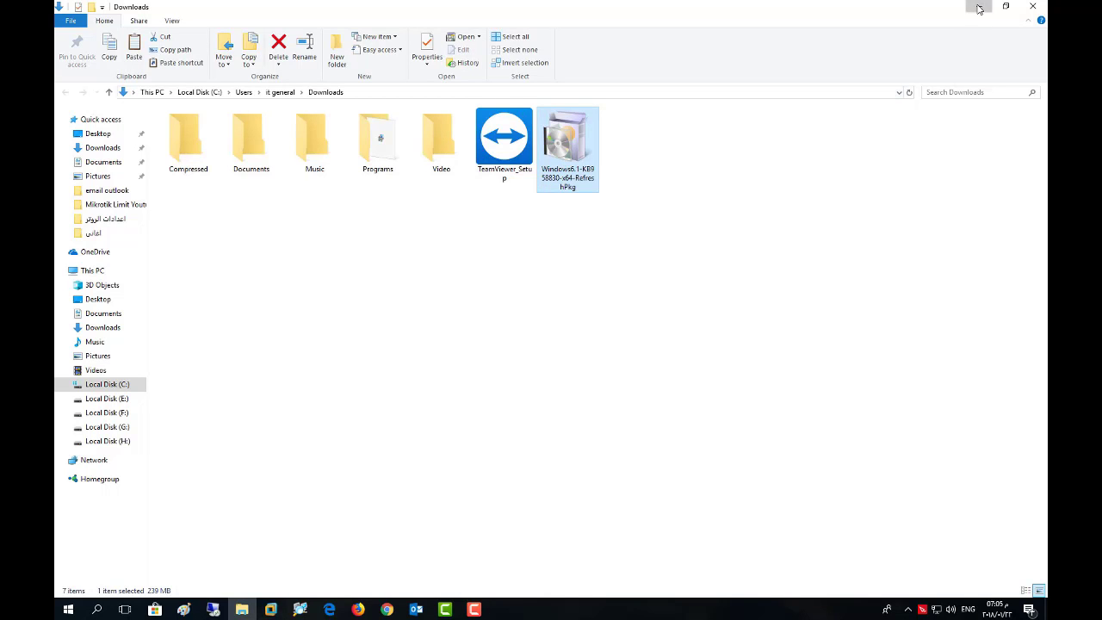
left_click(978, 9)
left_click(979, 8)
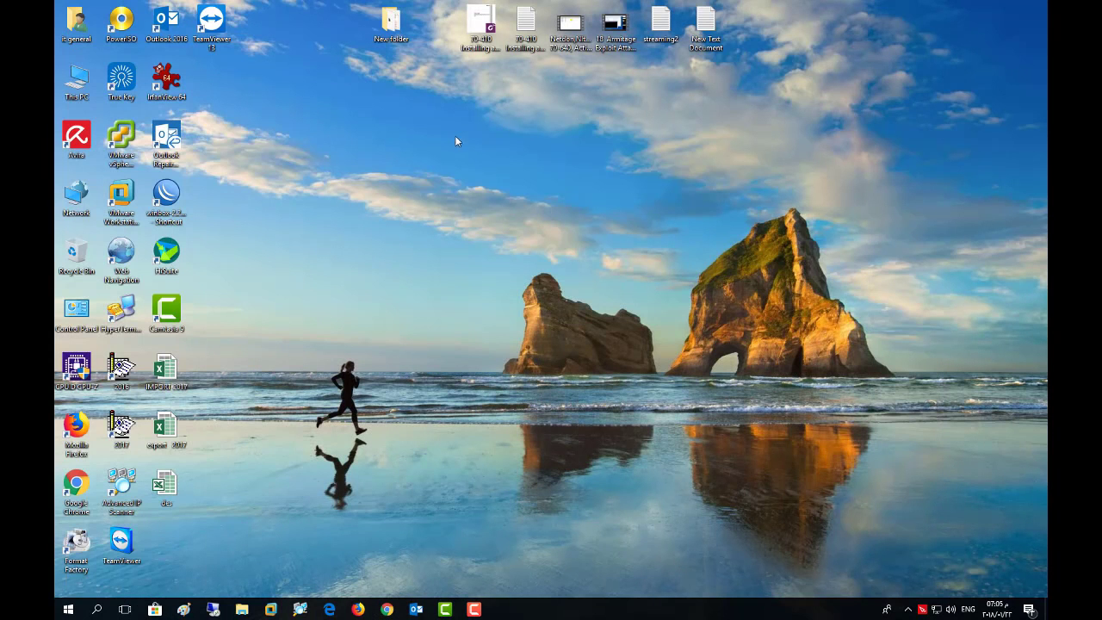
- Paste the KB958830 package onto the desktop, run it, and dismiss the installer error
right_click(367, 153)
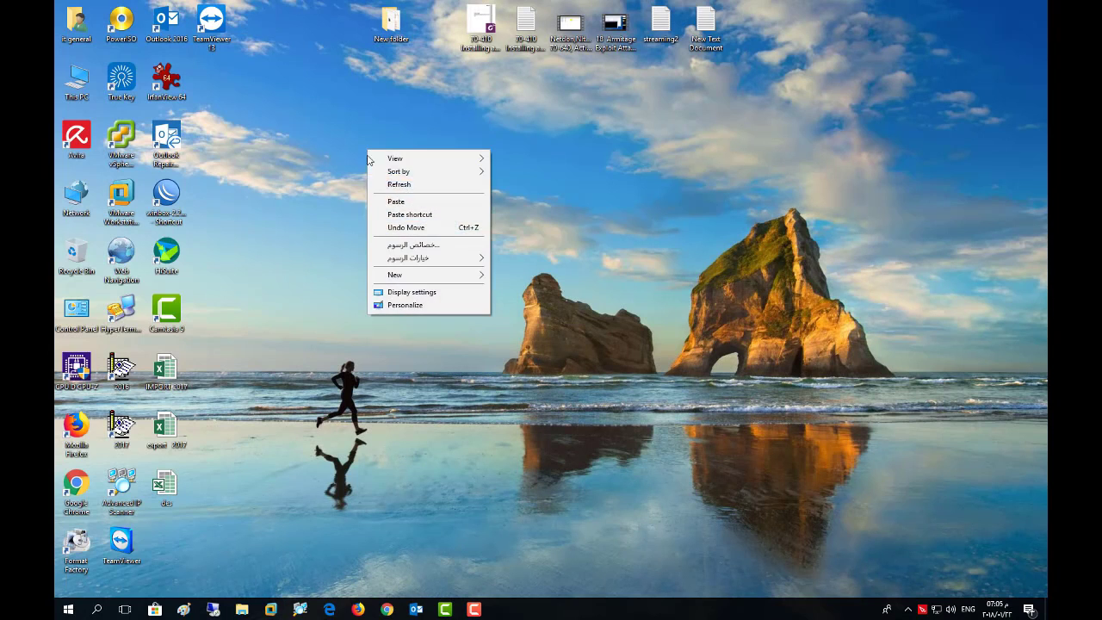
left_click(402, 202)
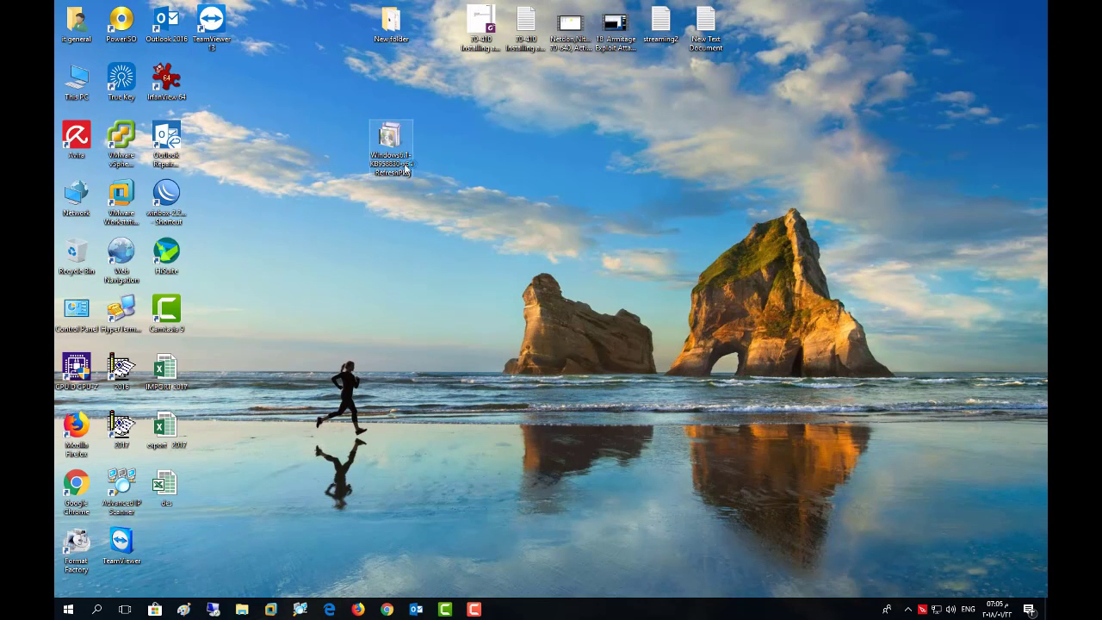
double_click(404, 170)
left_click(585, 318)
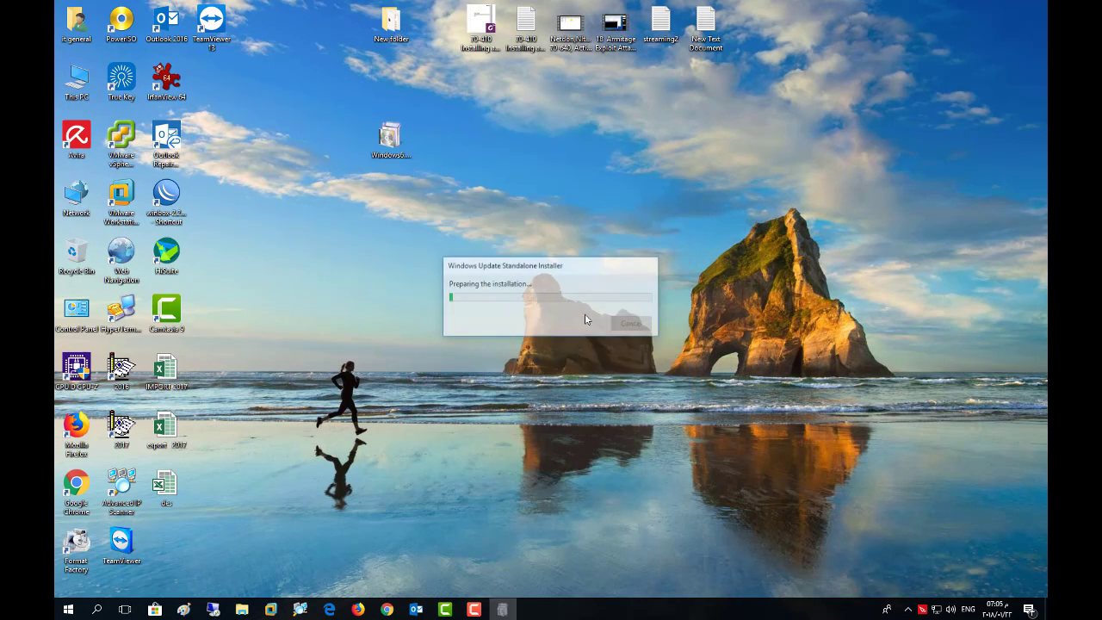
left_click(622, 330)
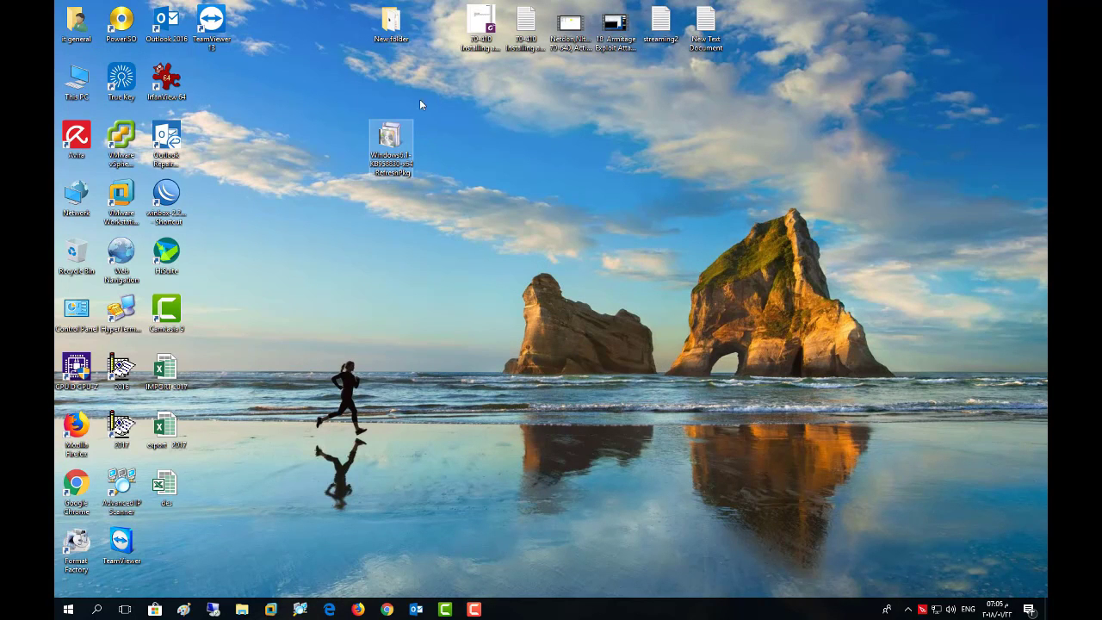
- Permanently delete the desktop copy with Shift+Delete, then bring up This PC's options
right_click(387, 143)
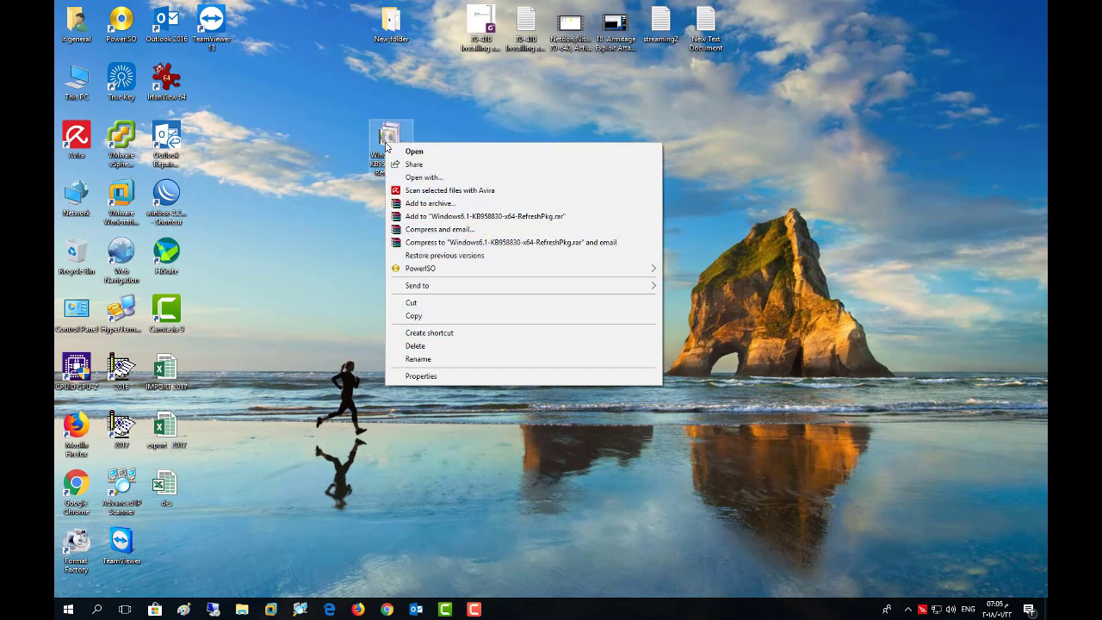
left_click(410, 302)
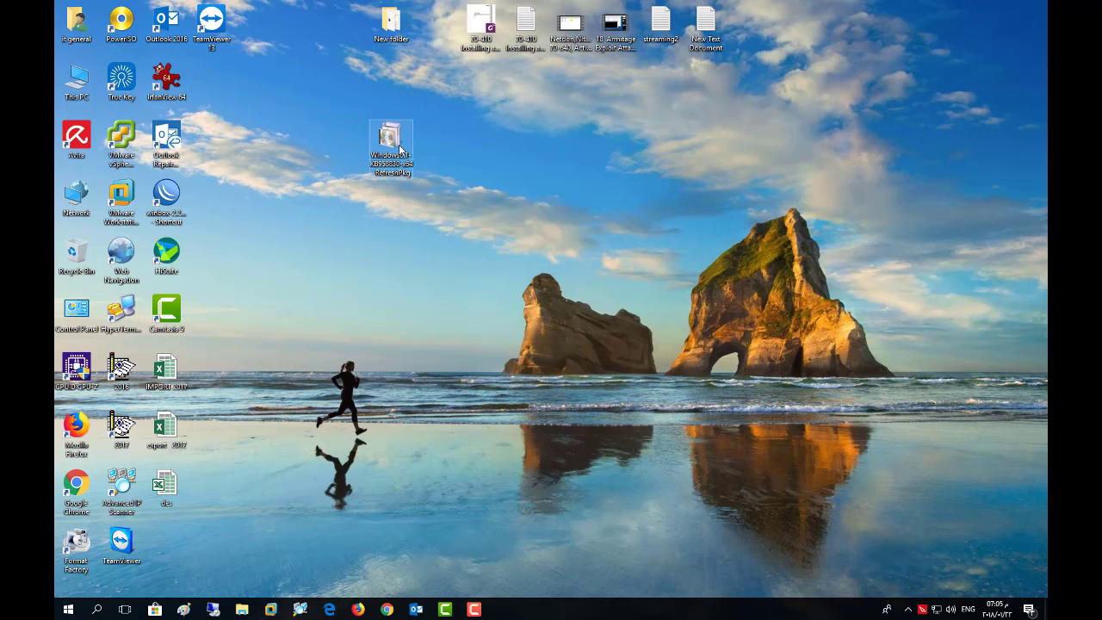
key("shift+Delete")
key("Return")
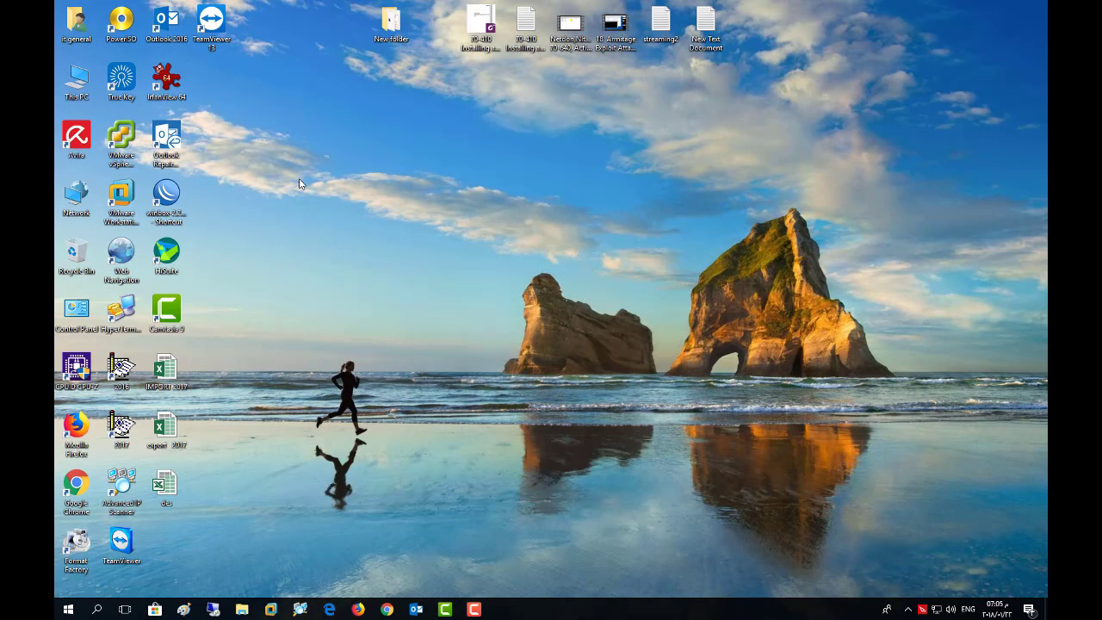
right_click(76, 82)
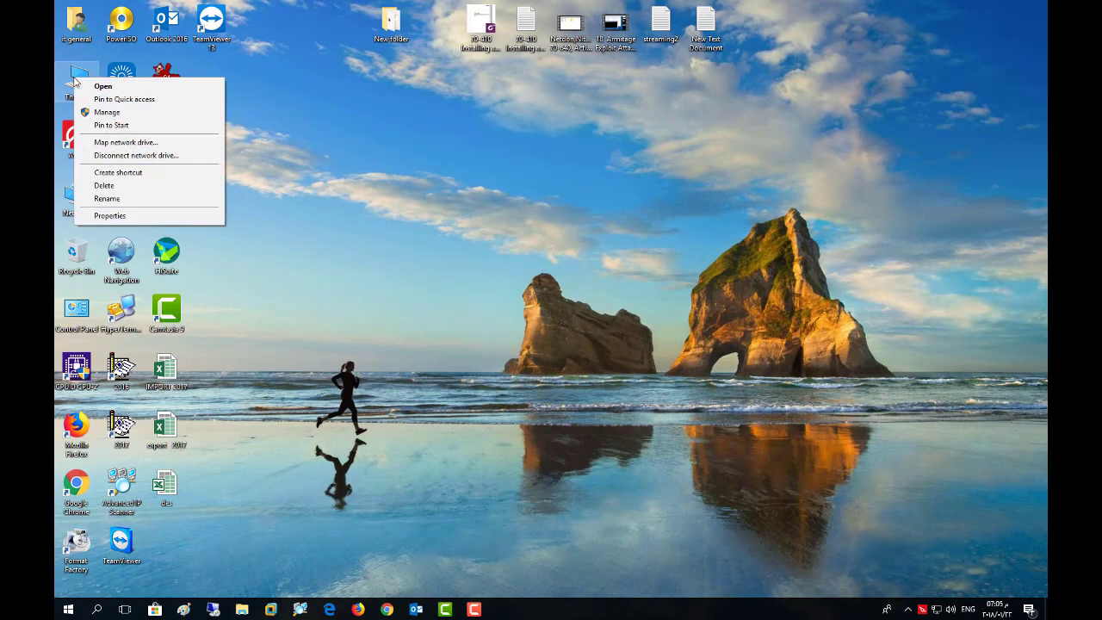
- Open This PC's System properties, and confirm the RSAT download page targets Windows 7 SP1
left_click(108, 218)
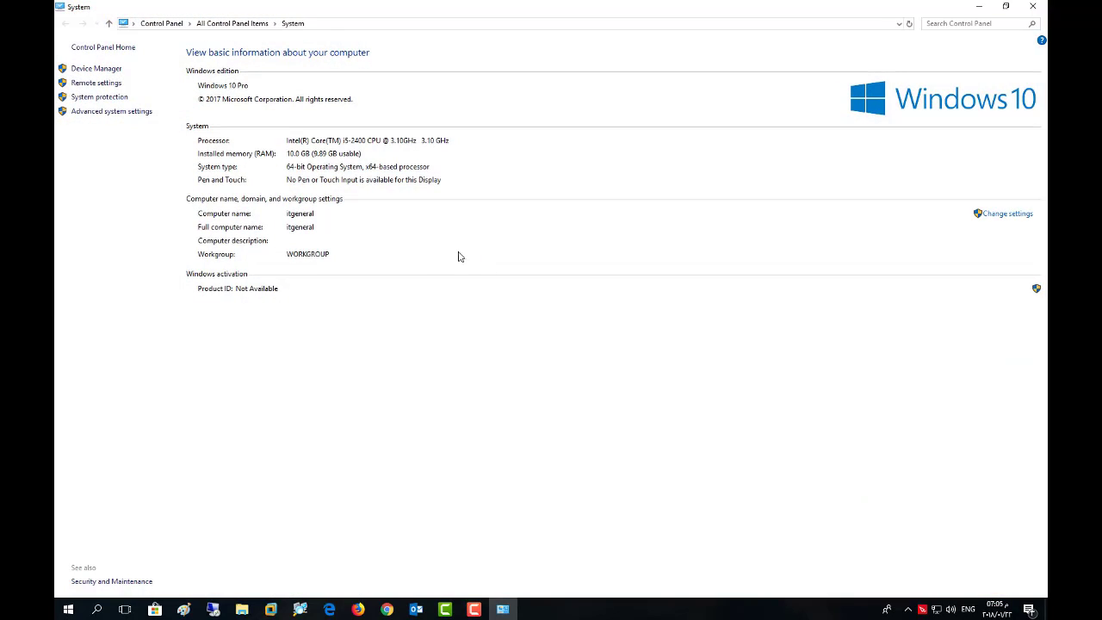
left_click(387, 610)
left_click(232, 8)
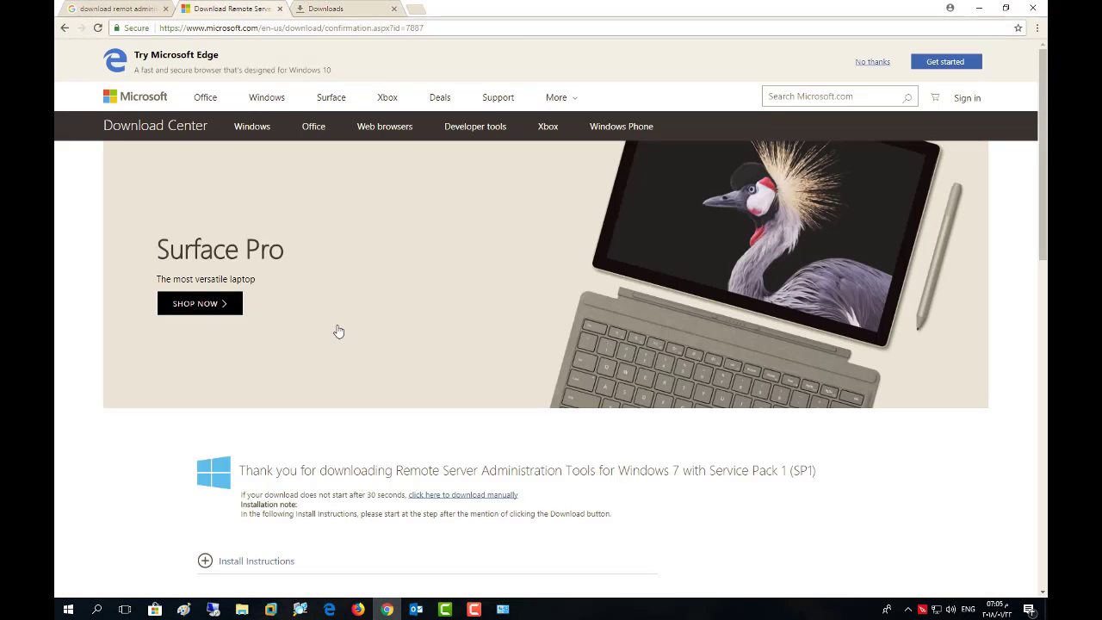
scroll(293, 421, "down", 2)
scroll(305, 433, "down", 2)
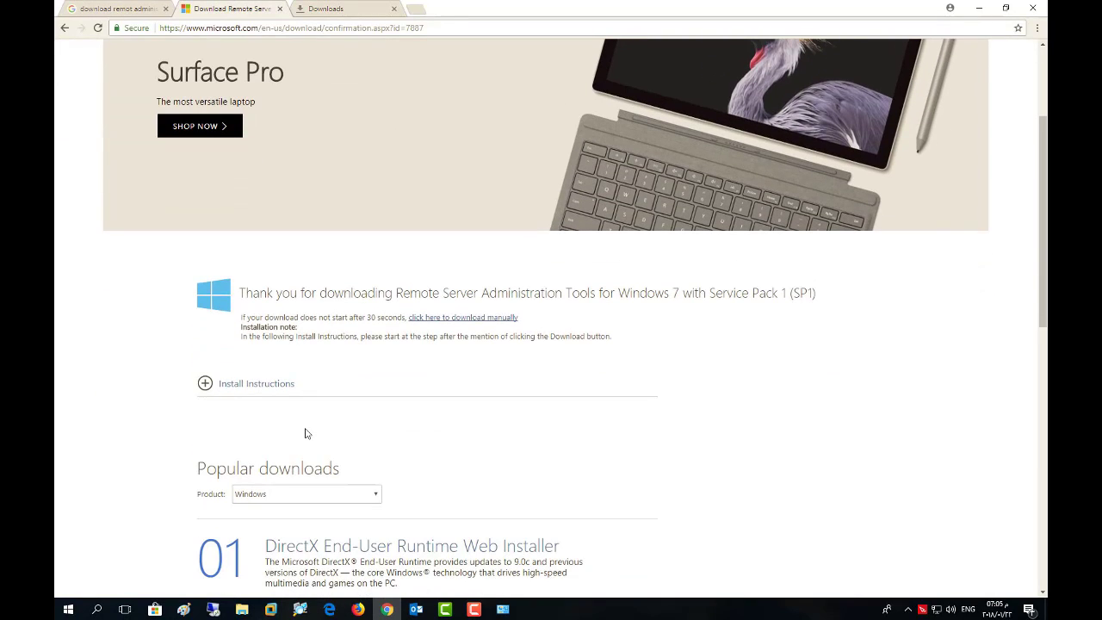
left_click_drag(619, 294, 782, 294)
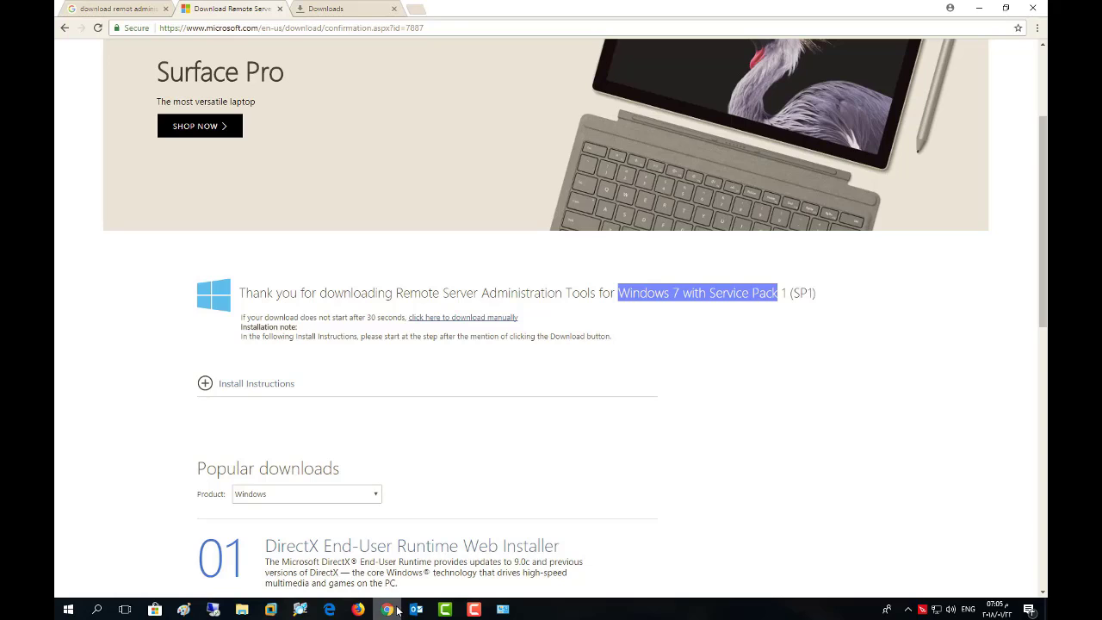
key("alt+Tab")
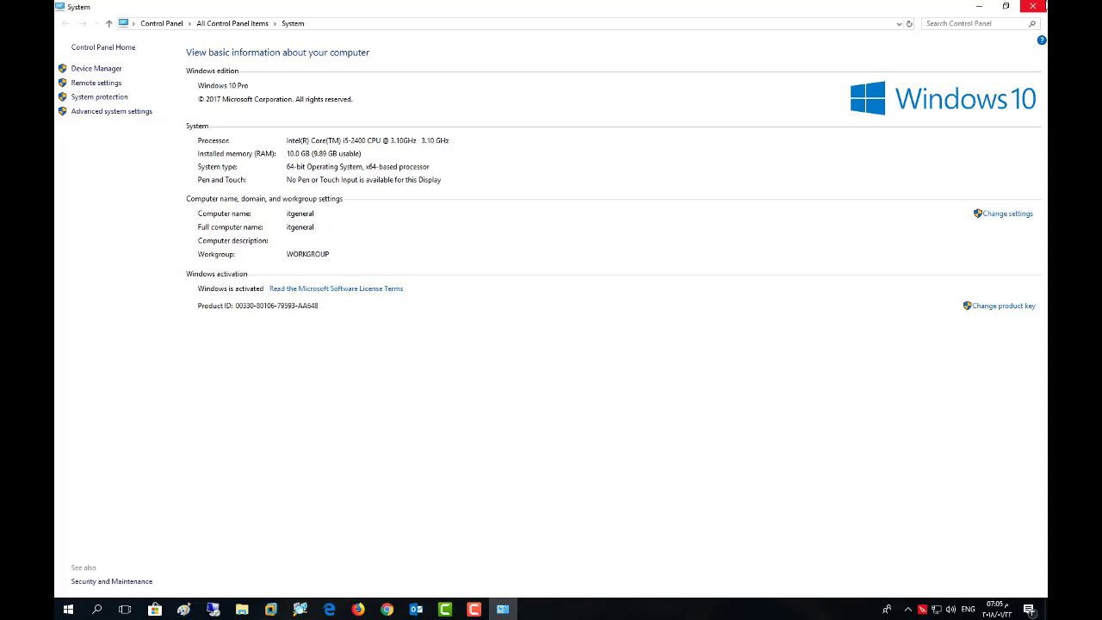
- Close the host's System window and bring up the Windows 7 virtual machine
left_click(1035, 8)
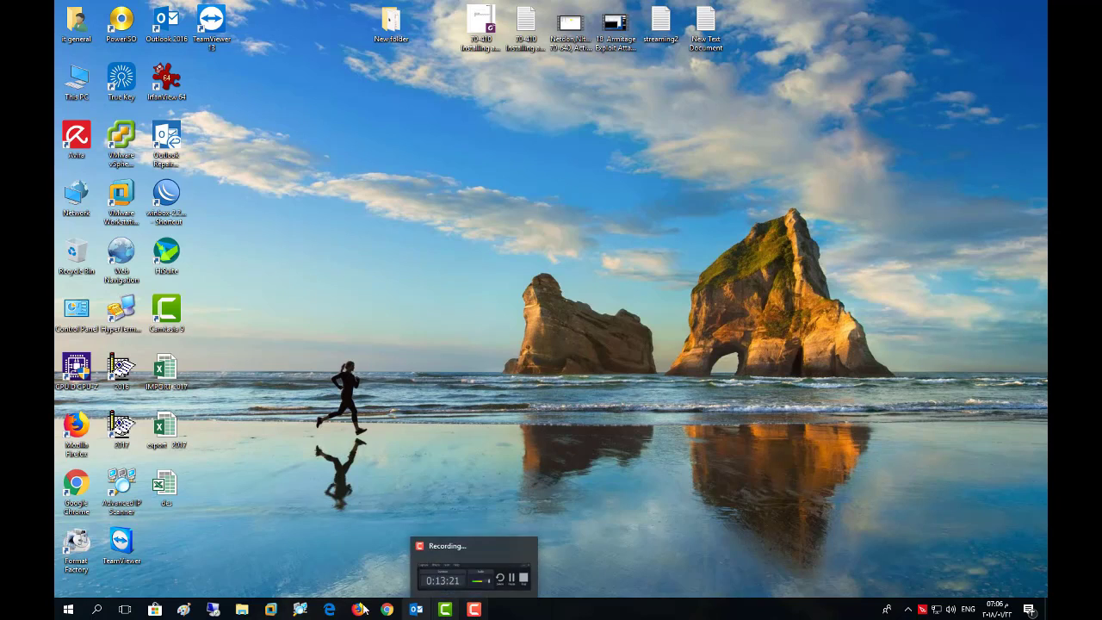
mouse_move(270, 608)
left_click(315, 545)
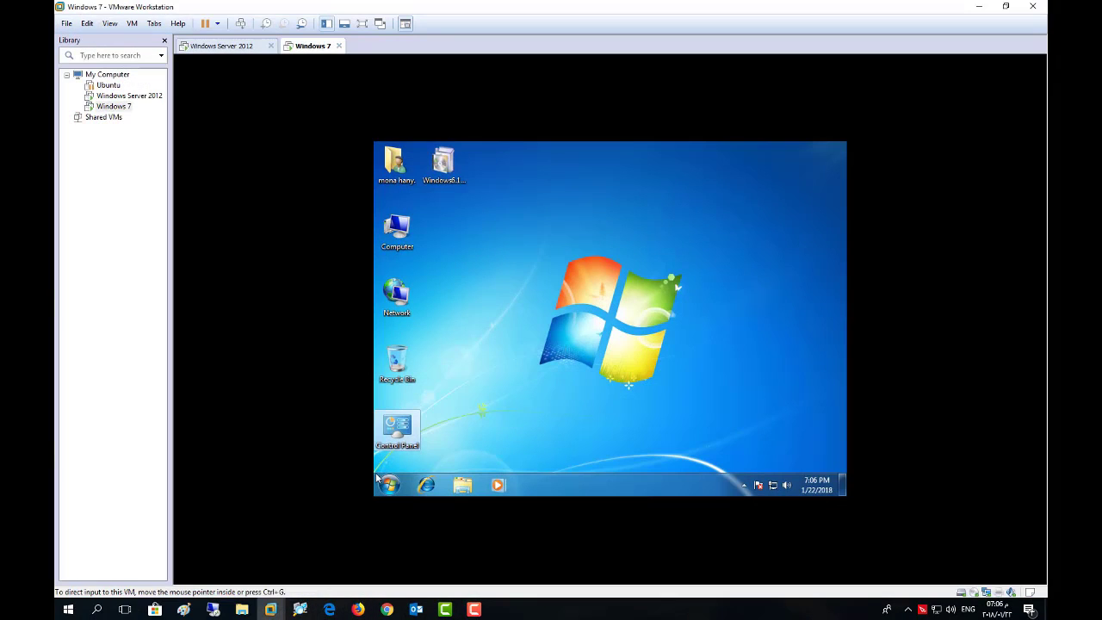
- Open and close the guest's Start menu program list, returning to the Windows 7 desktop
left_click(396, 483)
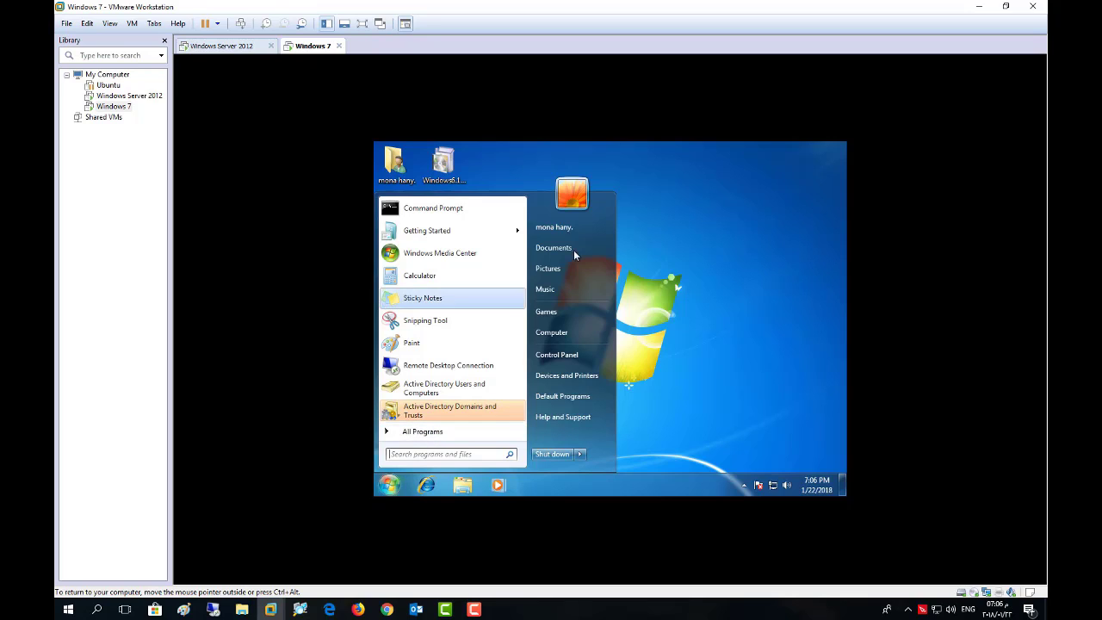
left_click(646, 222)
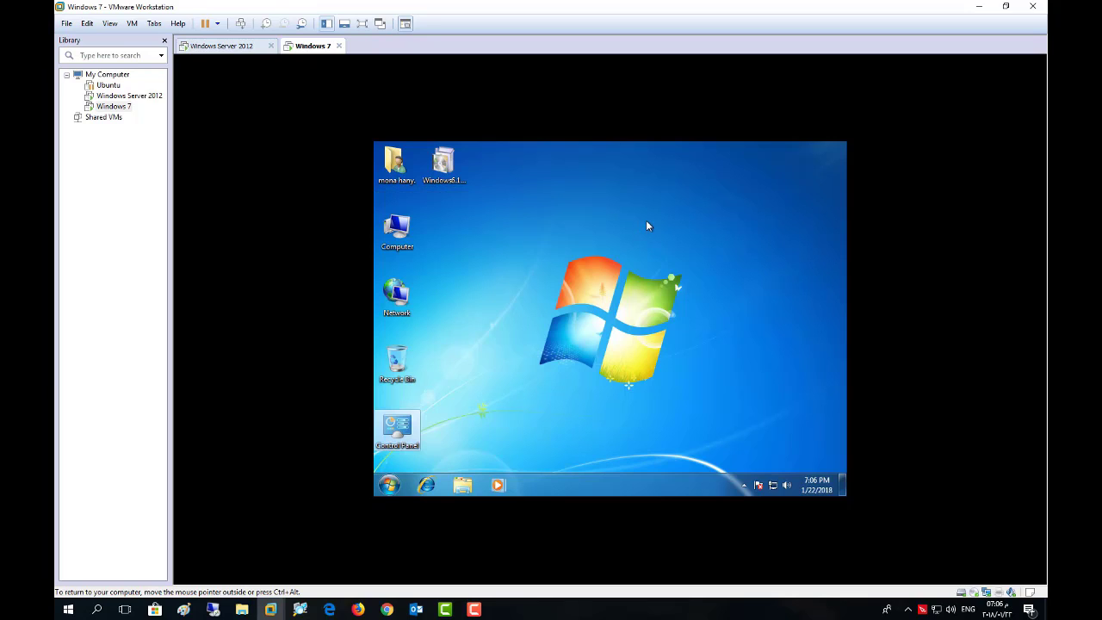
left_click(473, 609)
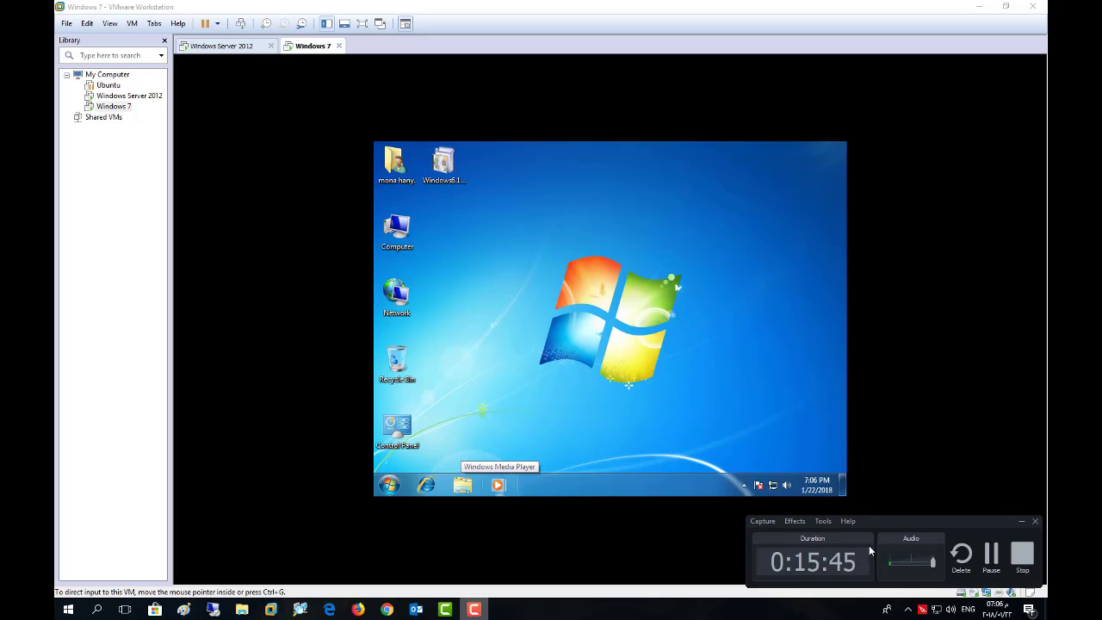
left_click(500, 489)
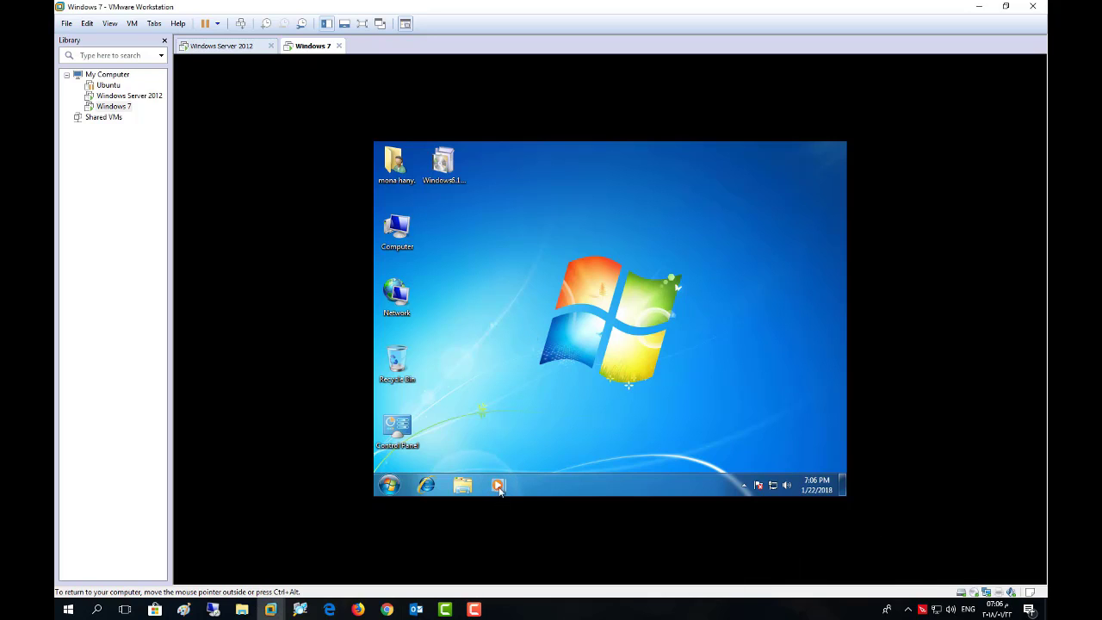
left_click(472, 610)
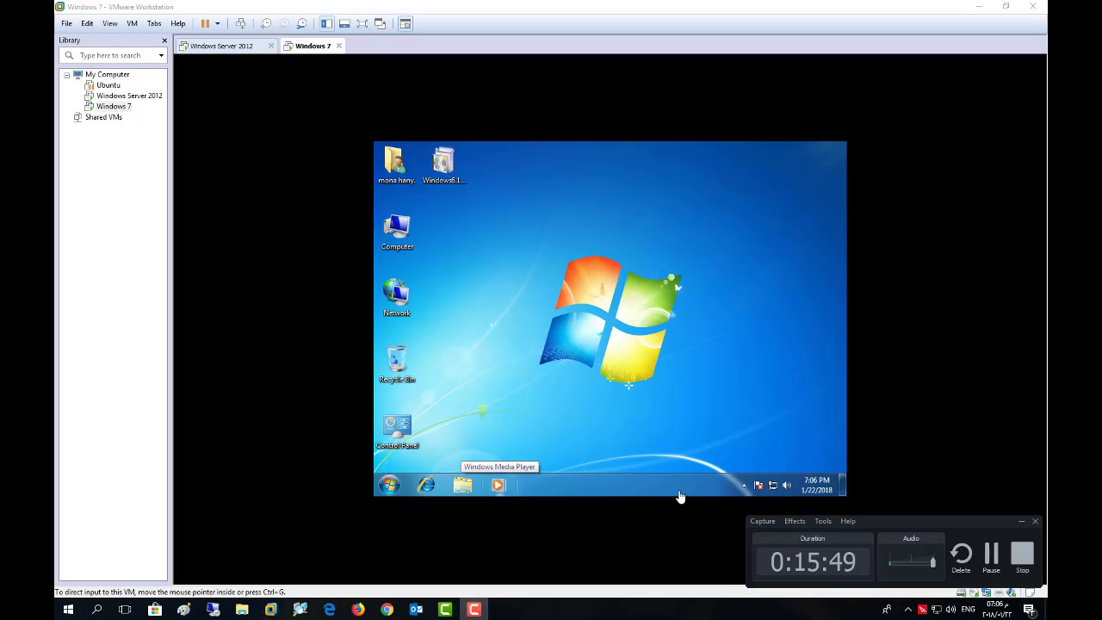